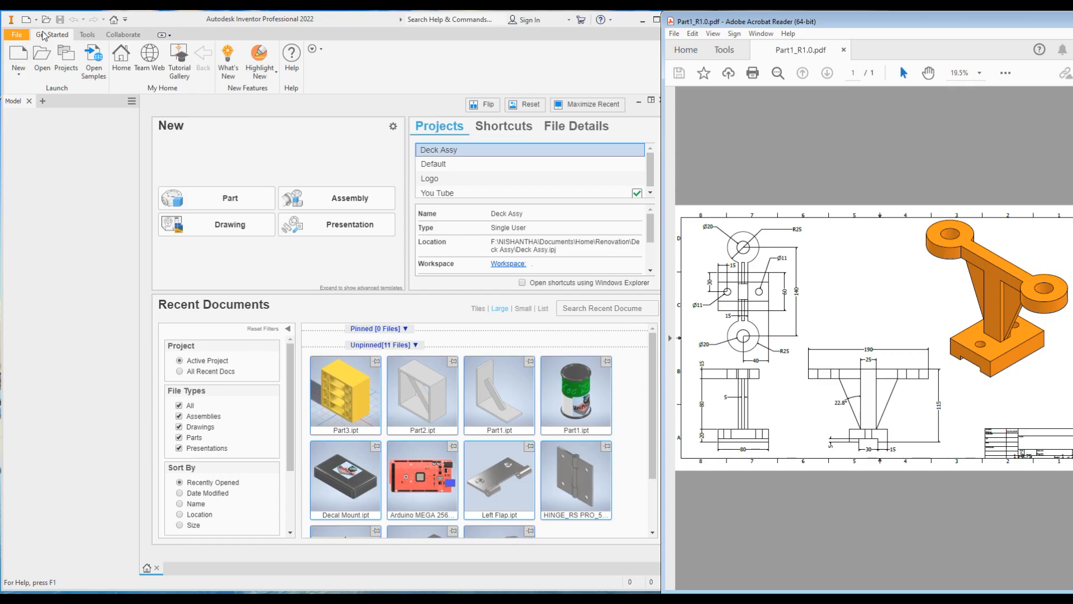
Step: Create a new part from the Standard.ipt template and start a 2D sketch on the front XY plane
{"action": "left_click", "coordinate": [19, 59]}
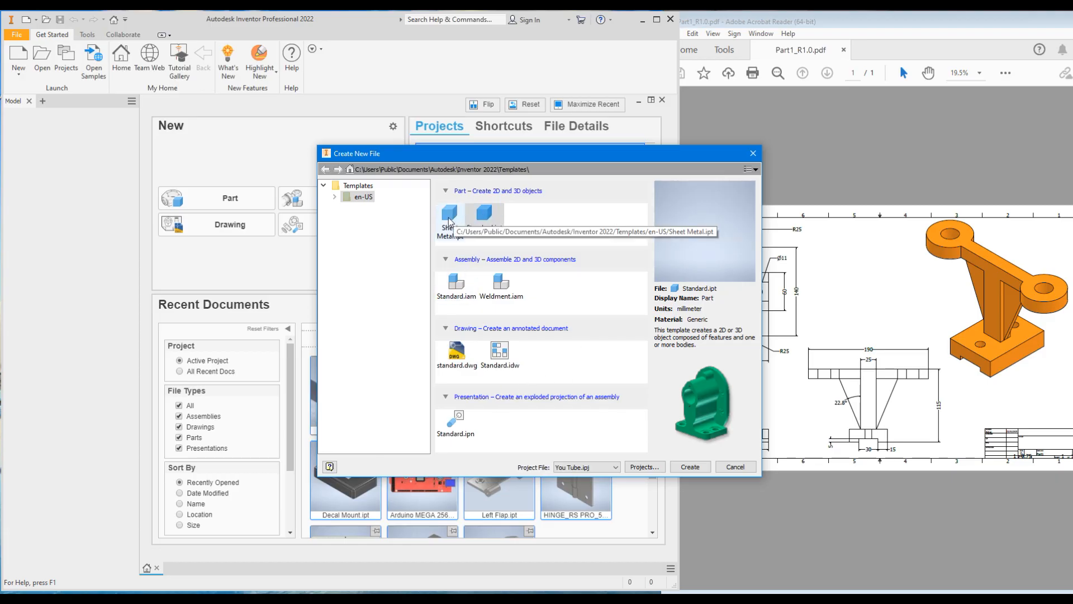
{"action": "left_click", "coordinate": [484, 216]}
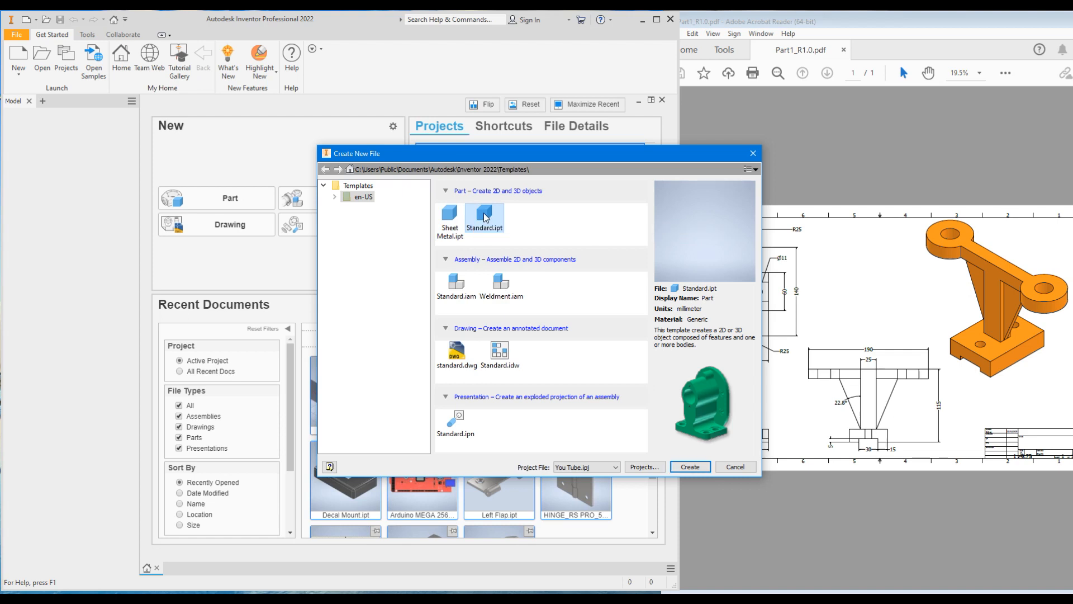
{"action": "left_click", "coordinate": [698, 471]}
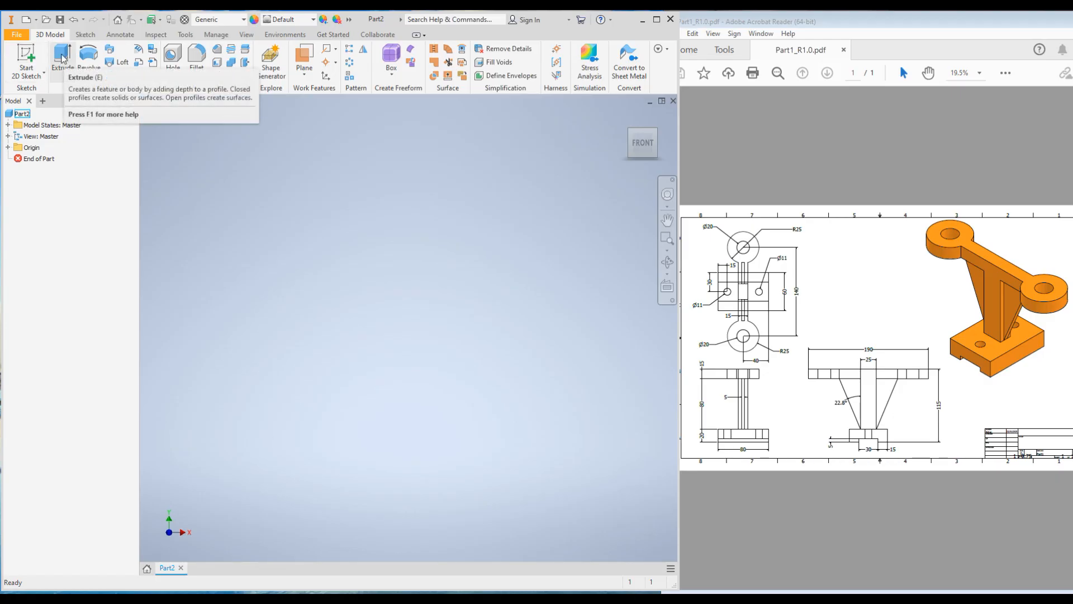
{"action": "left_click", "coordinate": [62, 58]}
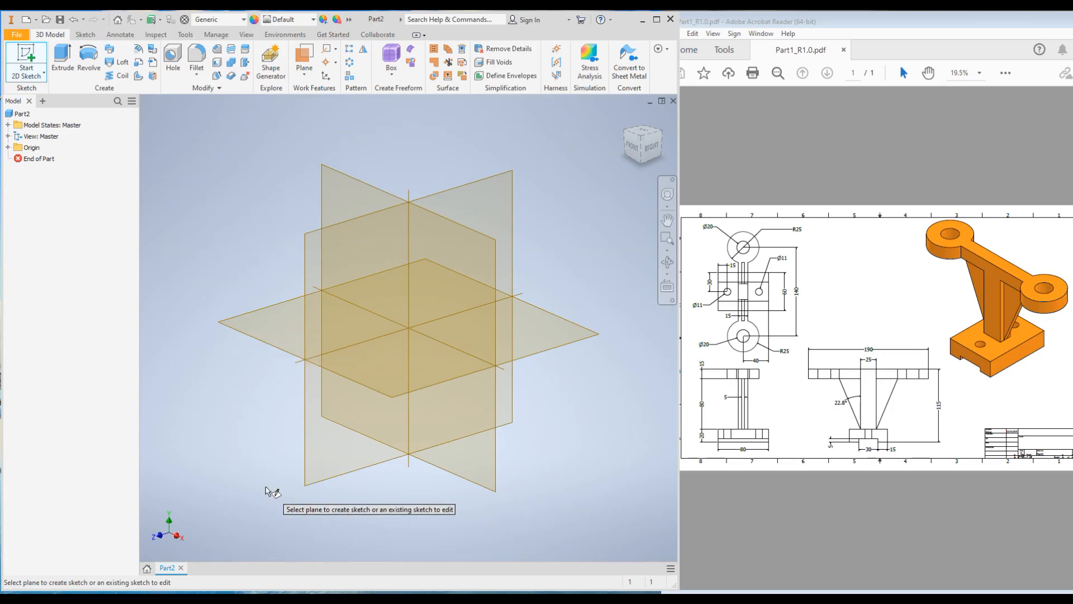
{"action": "left_click", "coordinate": [332, 194]}
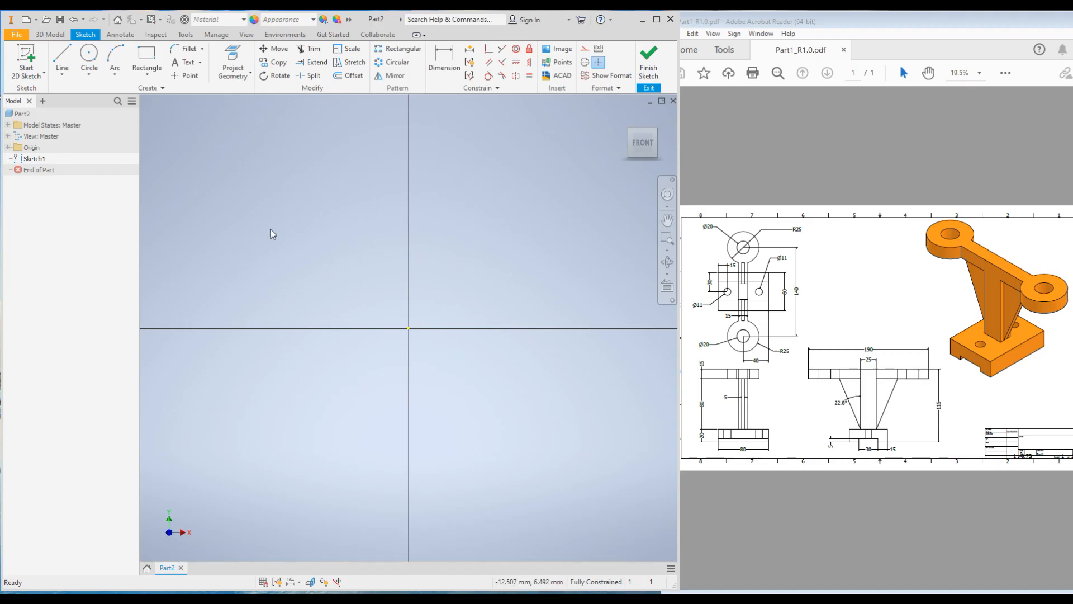
Step: Turn the sketch axes display off and back on in the application options, applying each change
{"action": "left_click", "coordinate": [184, 34]}
{"action": "left_click", "coordinate": [175, 62]}
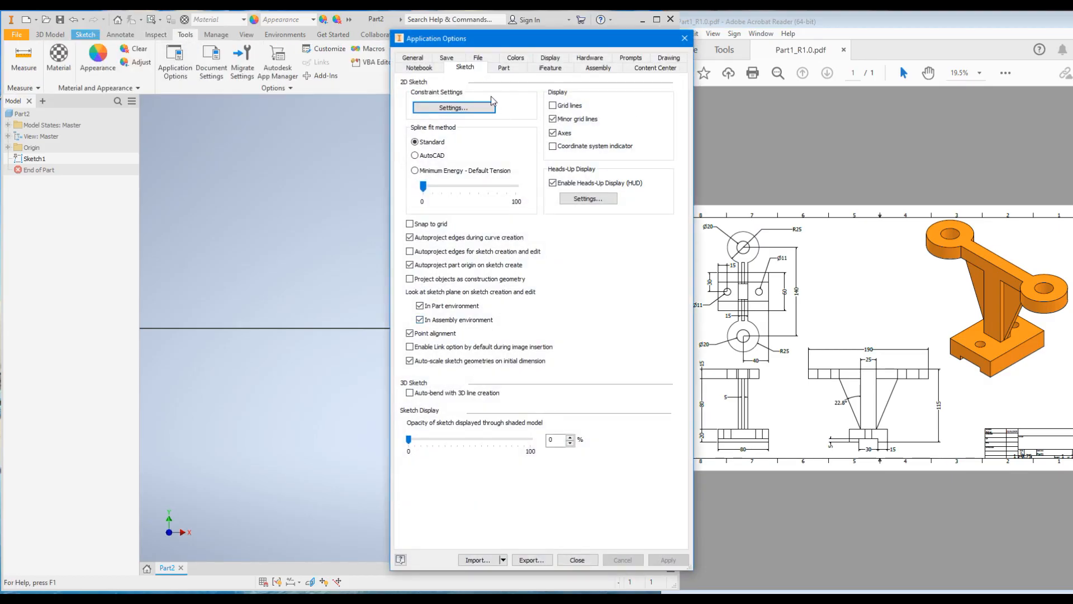
{"action": "left_click", "coordinate": [553, 133]}
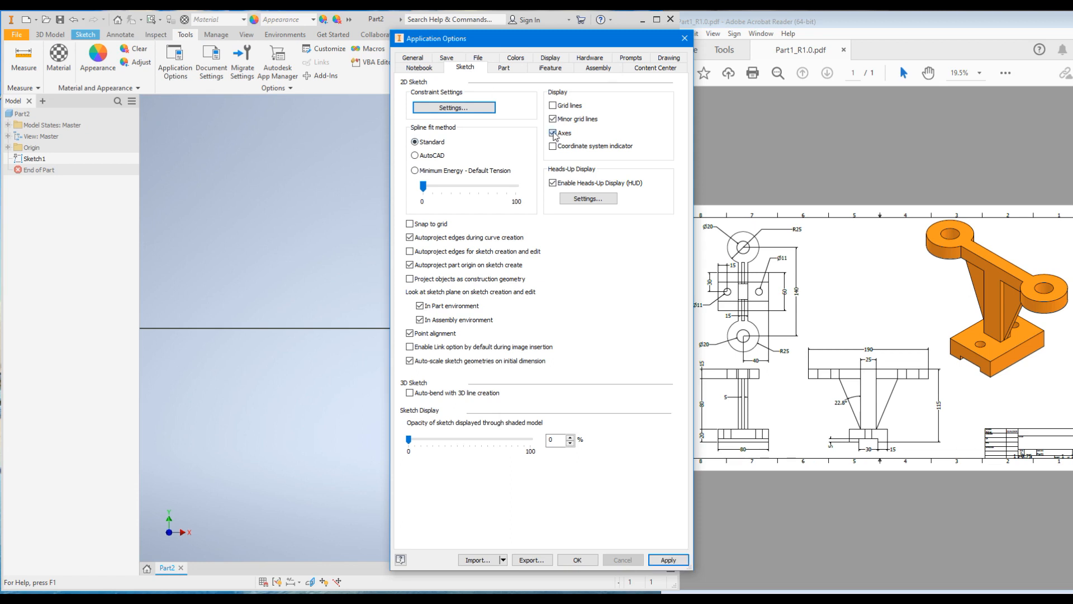
{"action": "left_click", "coordinate": [669, 562]}
{"action": "left_click", "coordinate": [553, 133]}
{"action": "left_click", "coordinate": [653, 559]}
{"action": "left_click", "coordinate": [578, 560]}
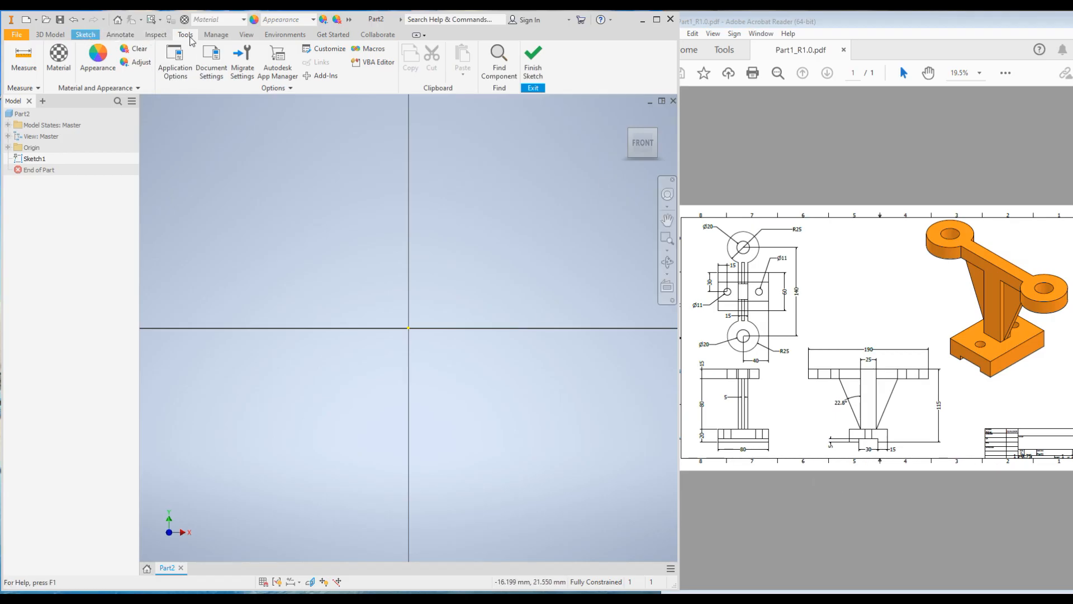
Step: Sketch a two-point rectangle about 23 mm wide above the origin, spanning the vertical axis
{"action": "left_click", "coordinate": [84, 35]}
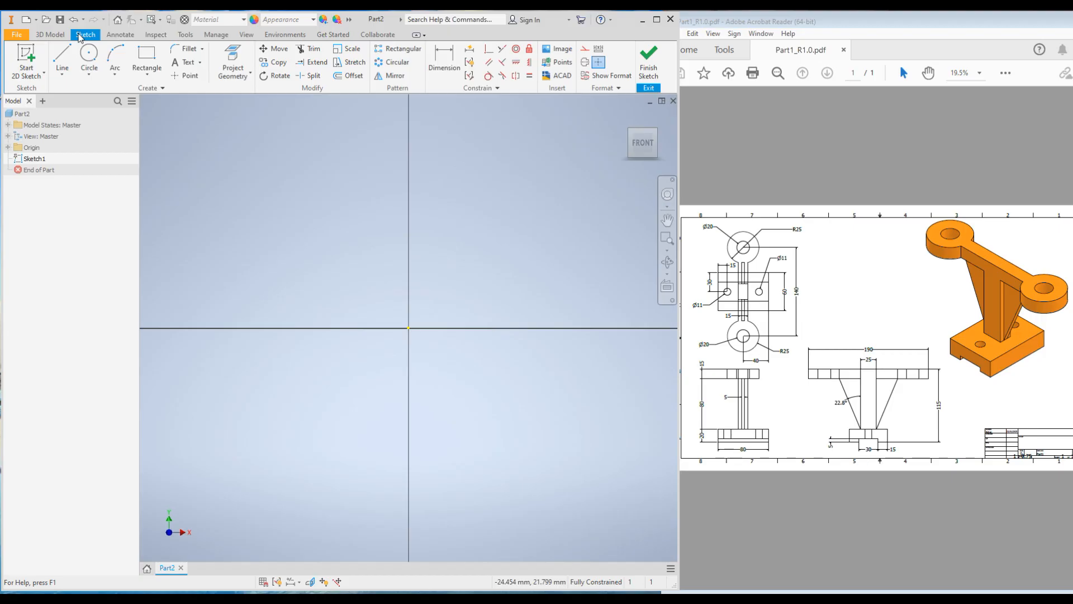
{"action": "left_click", "coordinate": [149, 54]}
{"action": "left_click", "coordinate": [266, 213]}
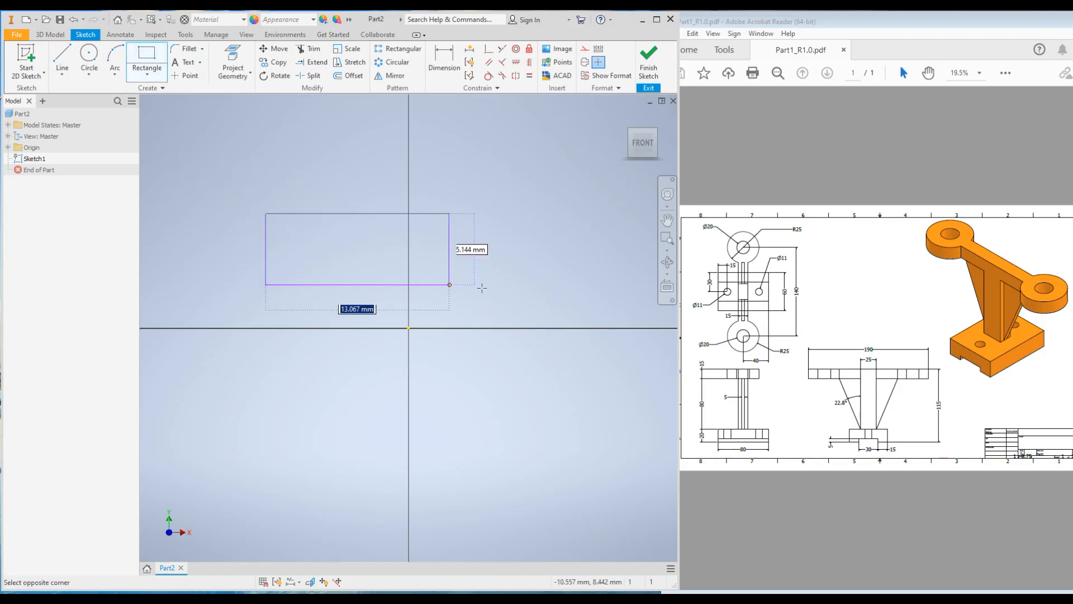
{"action": "left_click", "coordinate": [575, 295]}
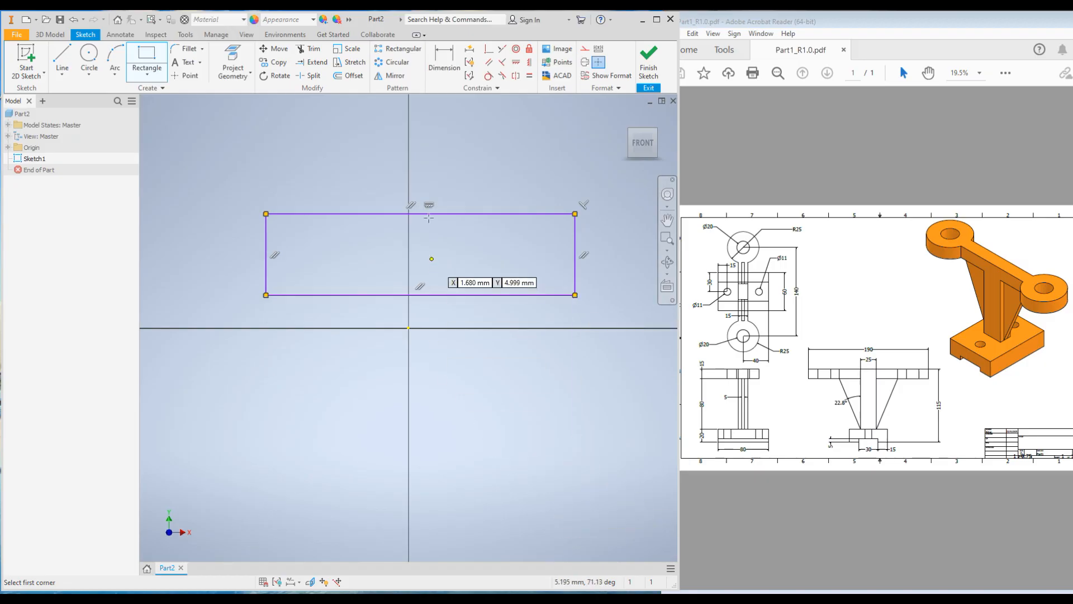
Step: Dimension the rectangle's upper edge and set its width to 80 mm
{"action": "key", "text": "d"}
{"action": "left_click", "coordinate": [462, 214]}
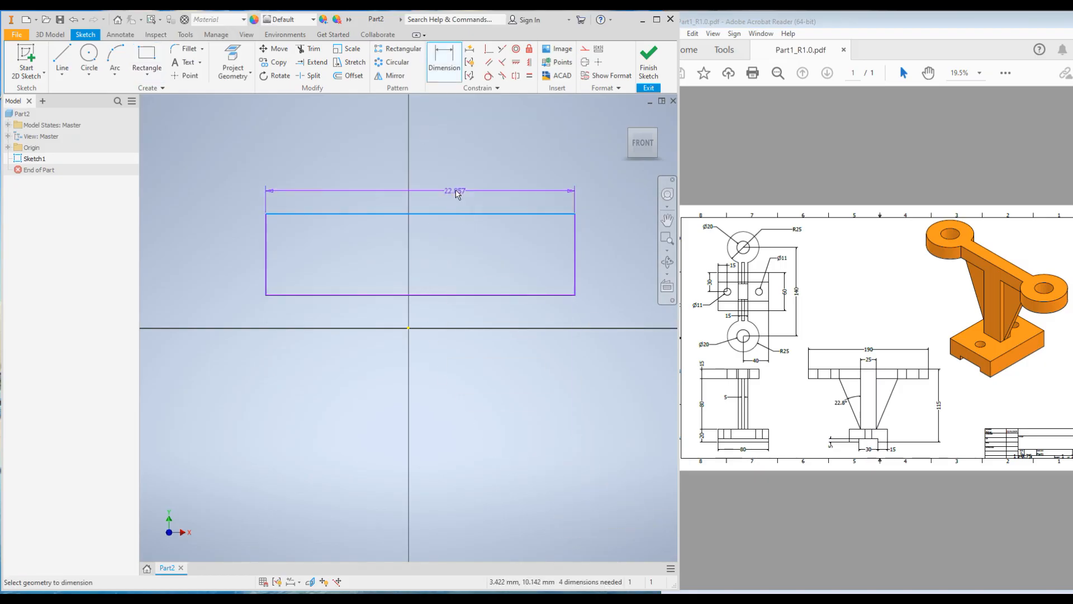
{"action": "left_click", "coordinate": [457, 193]}
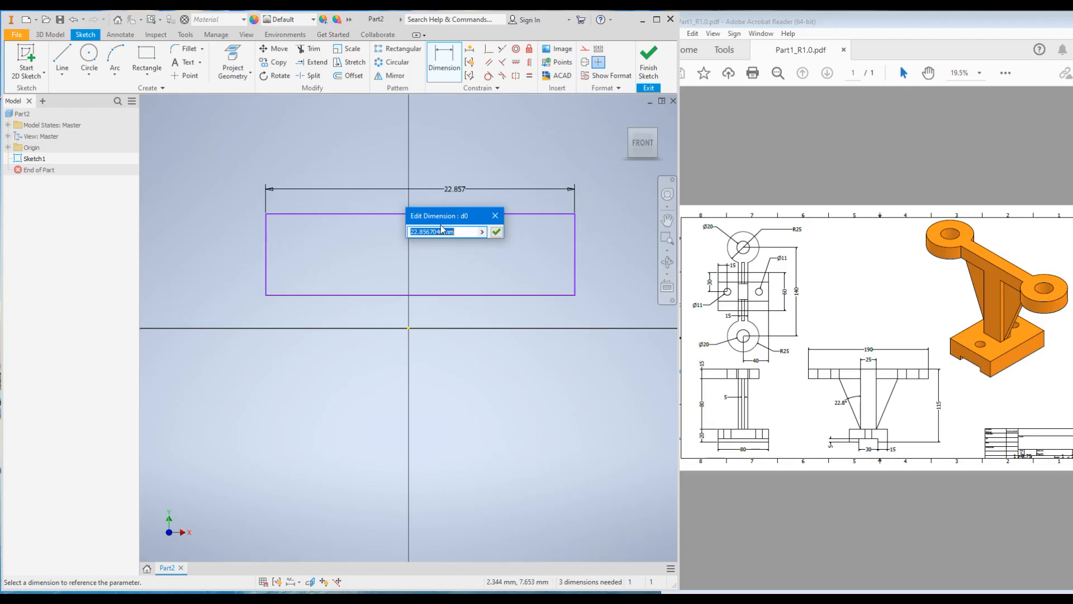
{"action": "type", "text": "80"}
{"action": "key", "text": "Return"}
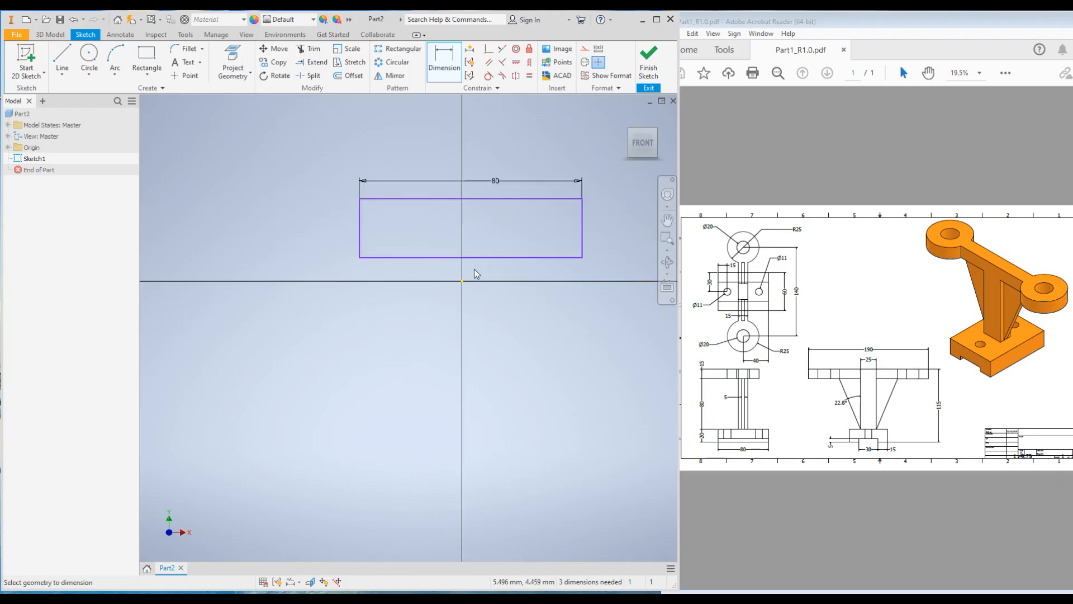
Step: Dimension the rectangle's vertical side and set its height to 60 mm
{"action": "left_click", "coordinate": [582, 210]}
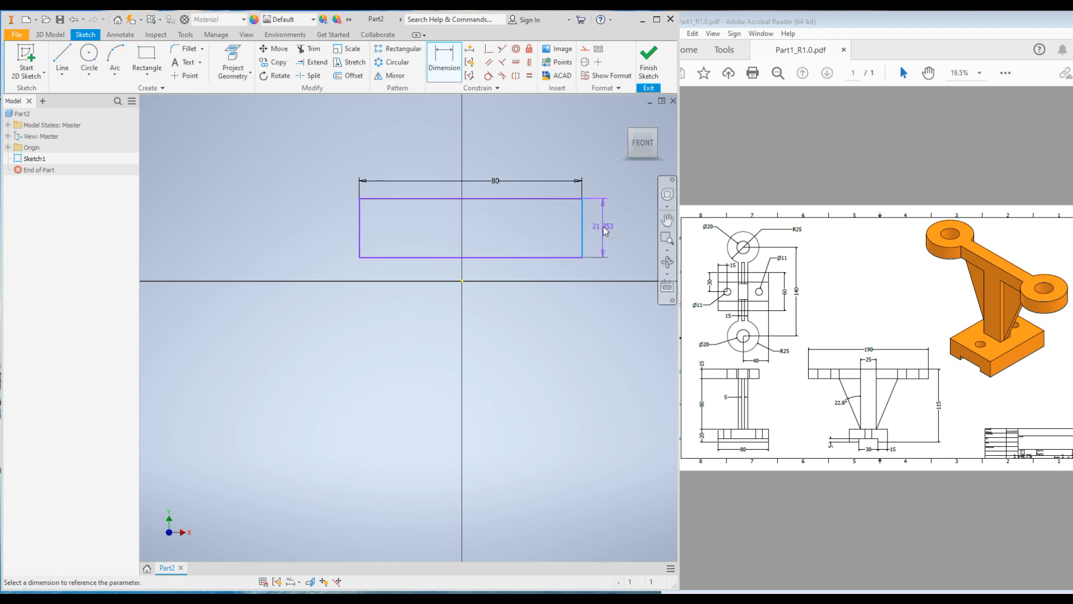
{"action": "left_click", "coordinate": [604, 231]}
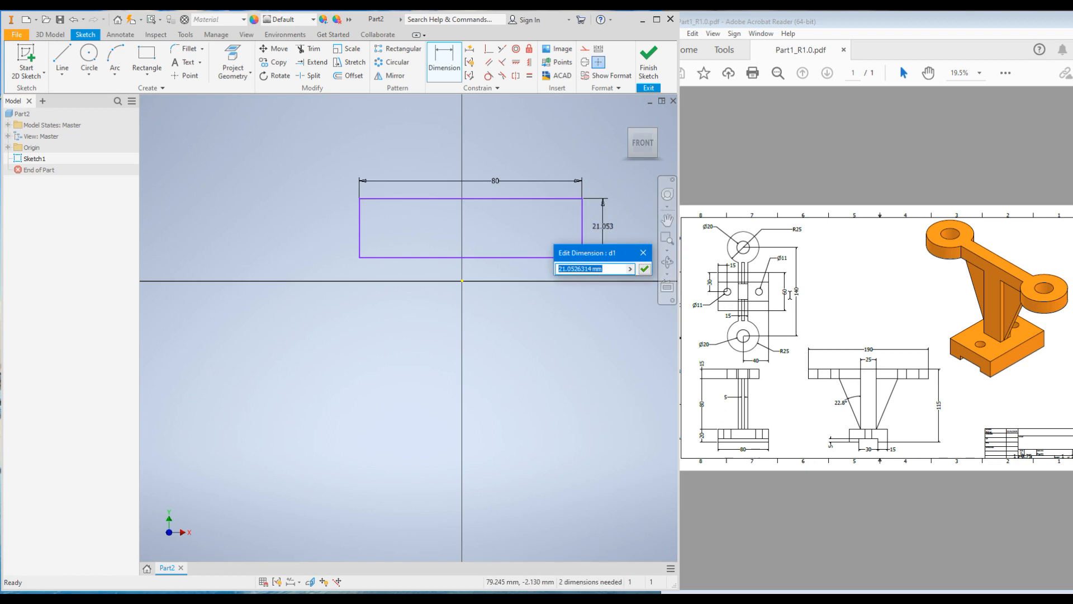
{"action": "type", "text": "6"}
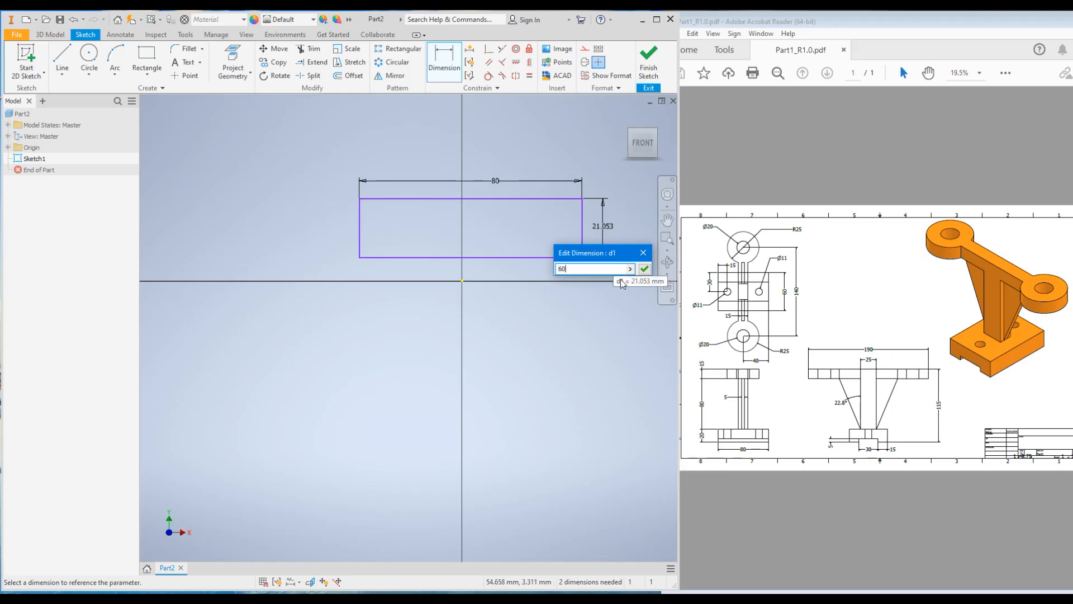
{"action": "type", "text": "0"}
{"action": "key", "text": "Return"}
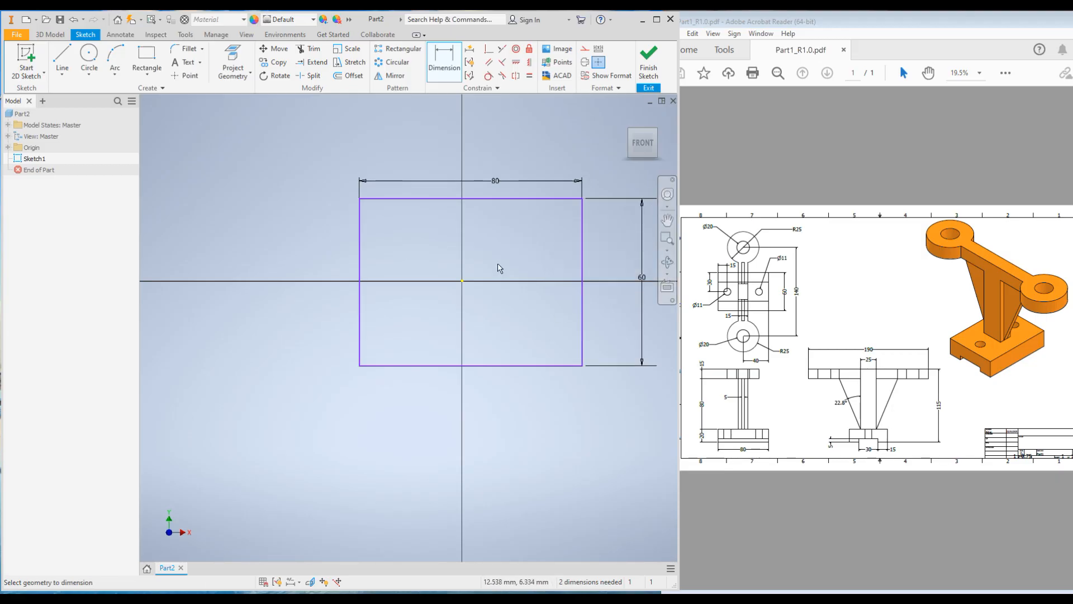
Step: Change the rectangle's height dimension to 20 mm
{"action": "scroll", "coordinate": [500, 268], "scroll_direction": "up", "scroll_amount": 3}
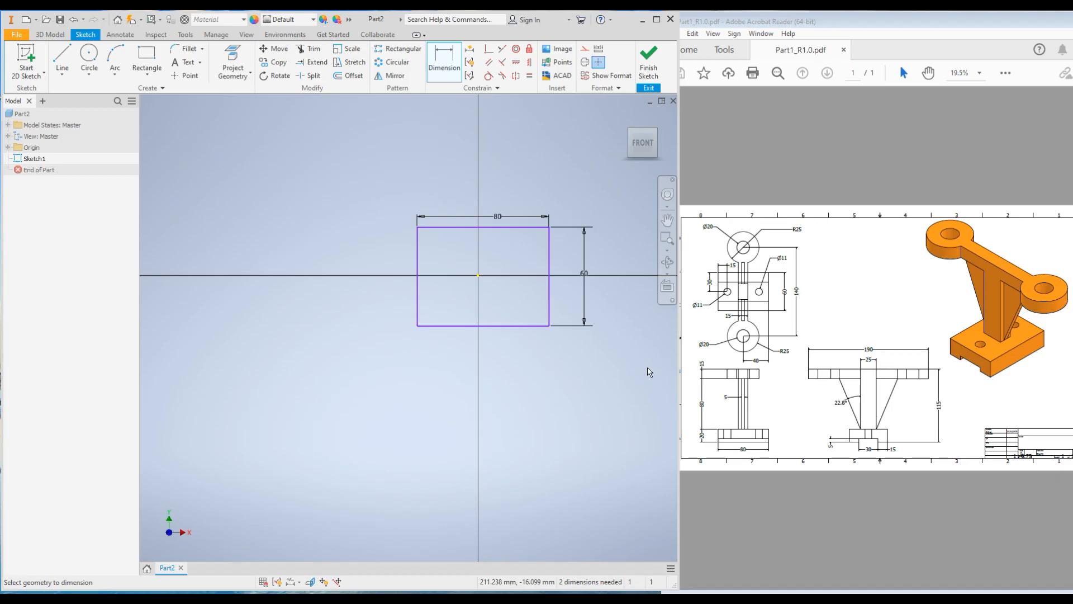
{"action": "left_click", "coordinate": [584, 273]}
{"action": "type", "text": "20"}
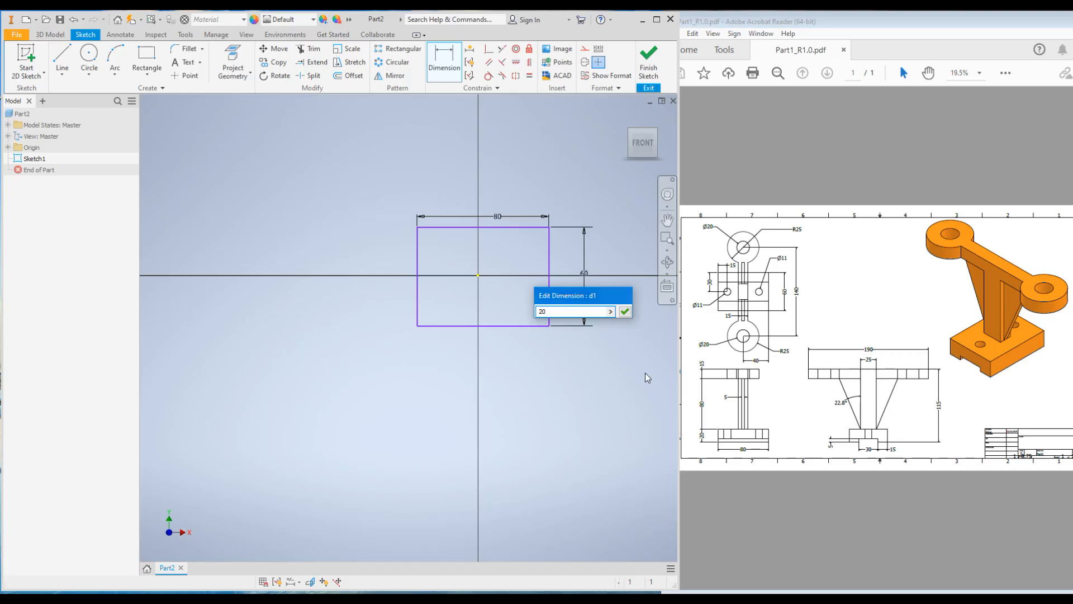
{"action": "key", "text": "Return"}
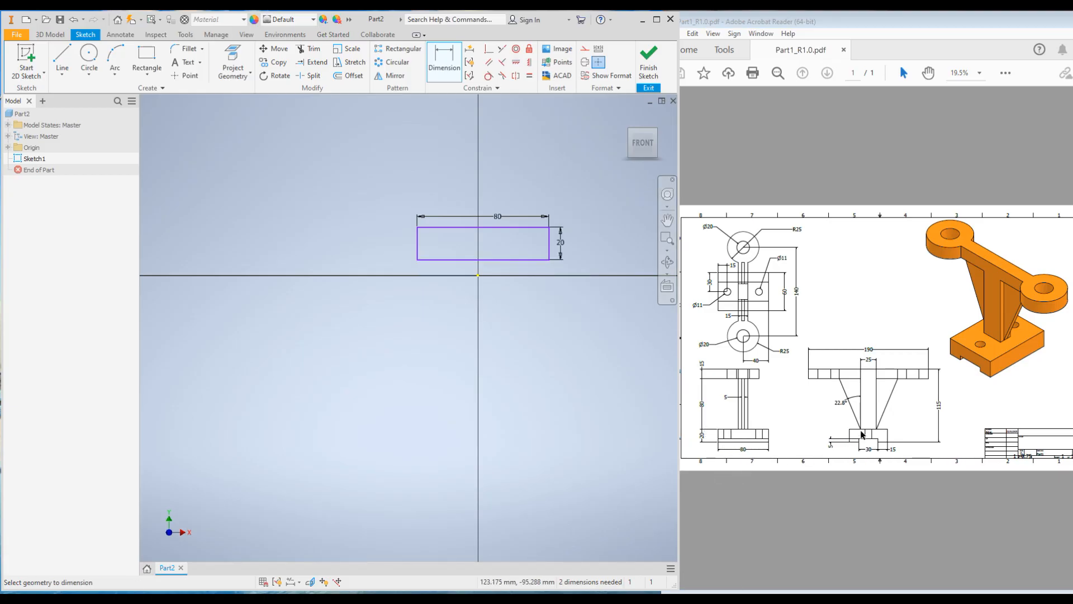
Step: Apply a coincident constraint between the midpoint of the rectangle's lower edge and the sketch origin
{"action": "left_click", "coordinate": [488, 52]}
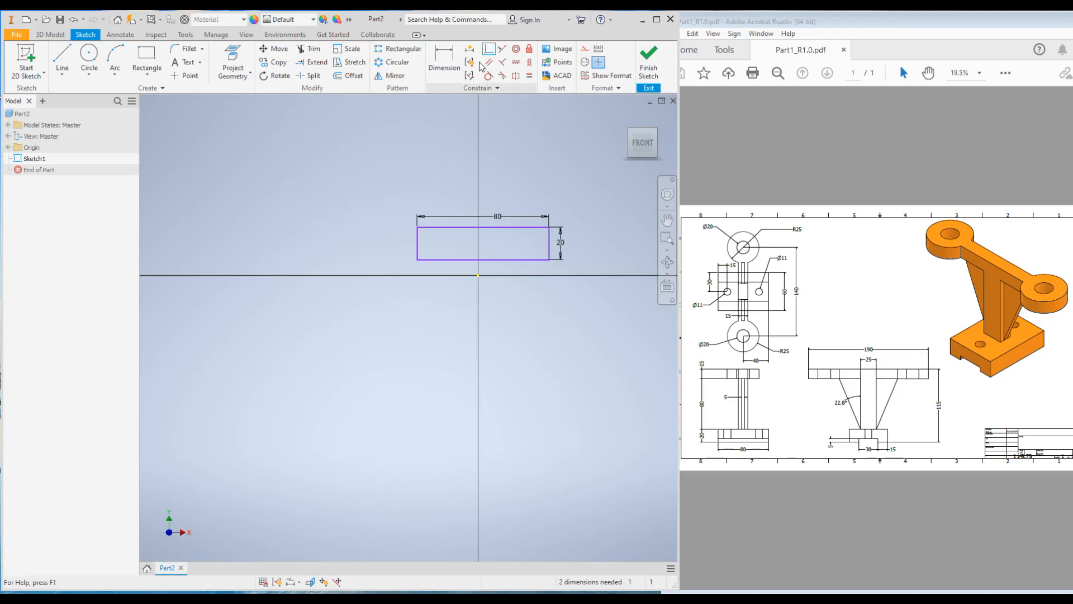
{"action": "left_click", "coordinate": [482, 260]}
{"action": "left_click", "coordinate": [478, 277]}
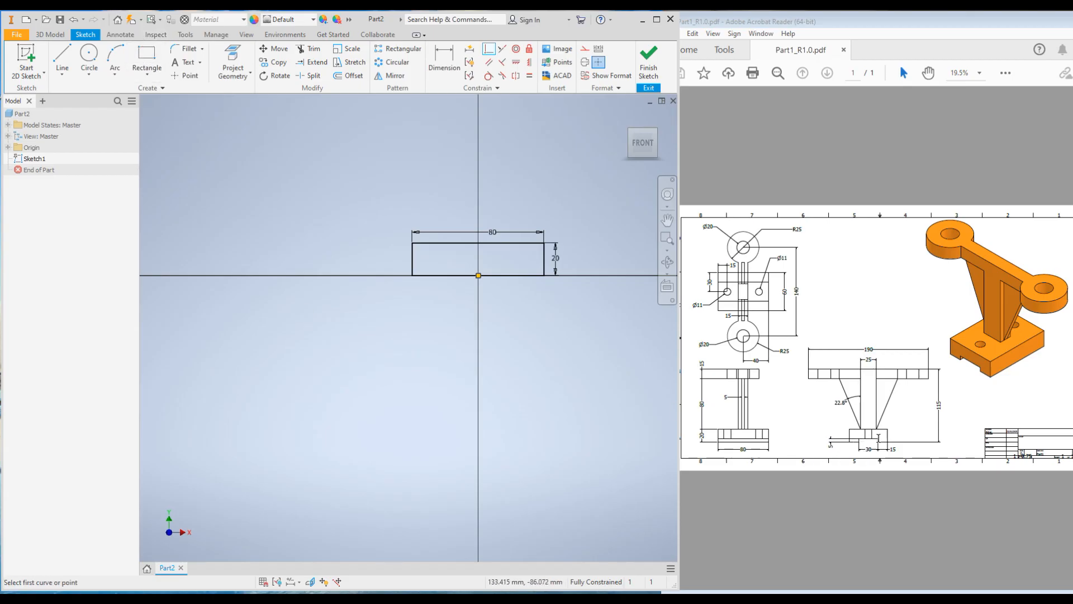
Step: Sketch a smaller rectangle about 29 mm wide inside the 80 mm rectangle for the base slot
{"action": "left_click", "coordinate": [146, 62]}
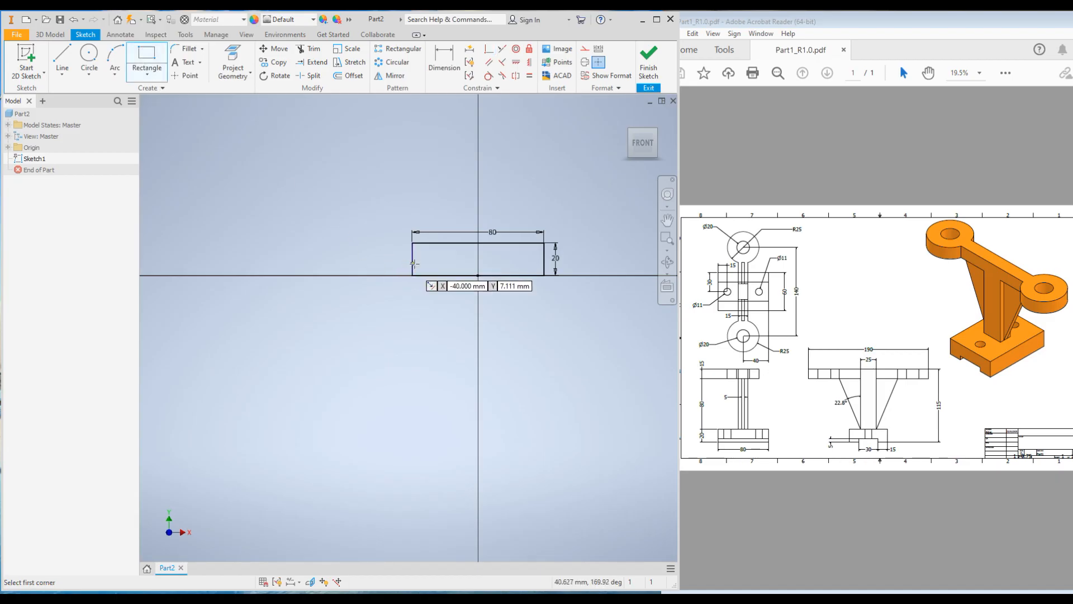
{"action": "left_click", "coordinate": [458, 267]}
{"action": "left_click", "coordinate": [506, 253]}
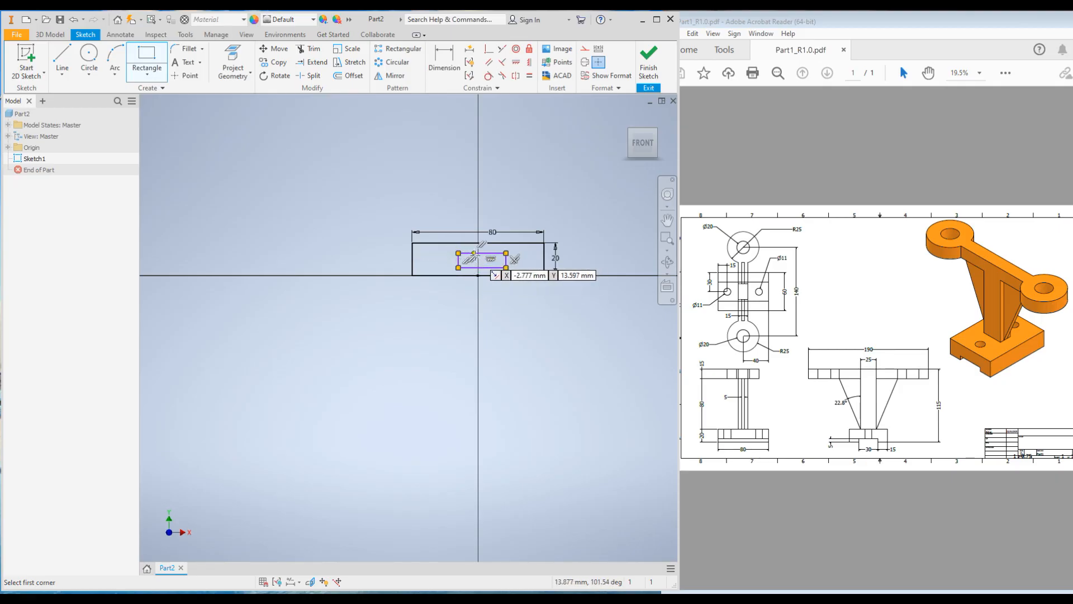
Step: Dimension the inner rectangle's upper edge and set its width to 30 mm
{"action": "scroll", "coordinate": [474, 254], "scroll_direction": "up", "scroll_amount": 3}
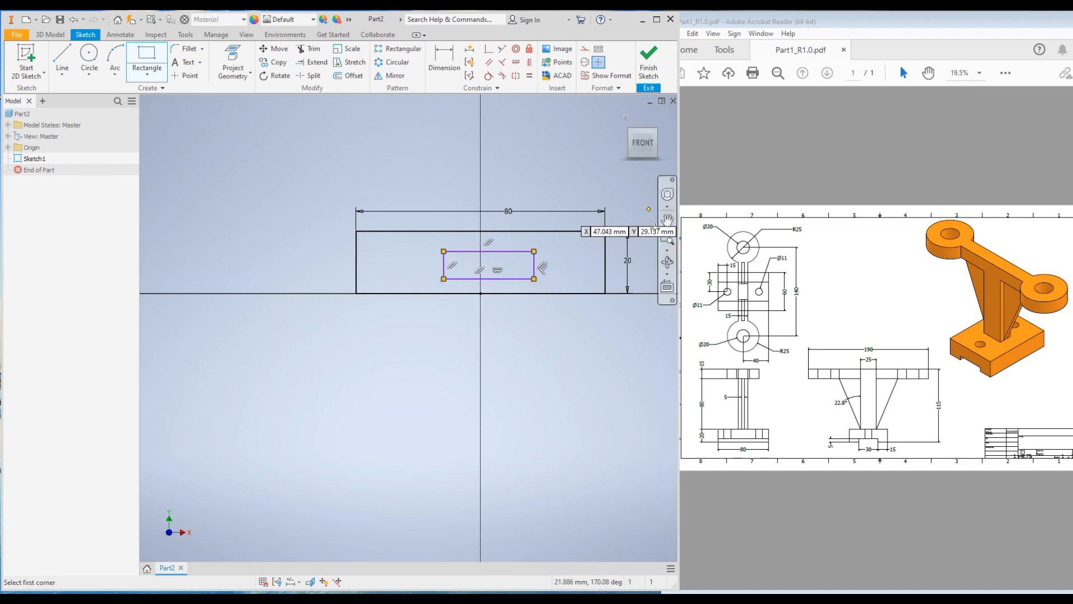
{"action": "left_click", "coordinate": [445, 55]}
{"action": "left_click", "coordinate": [448, 258]}
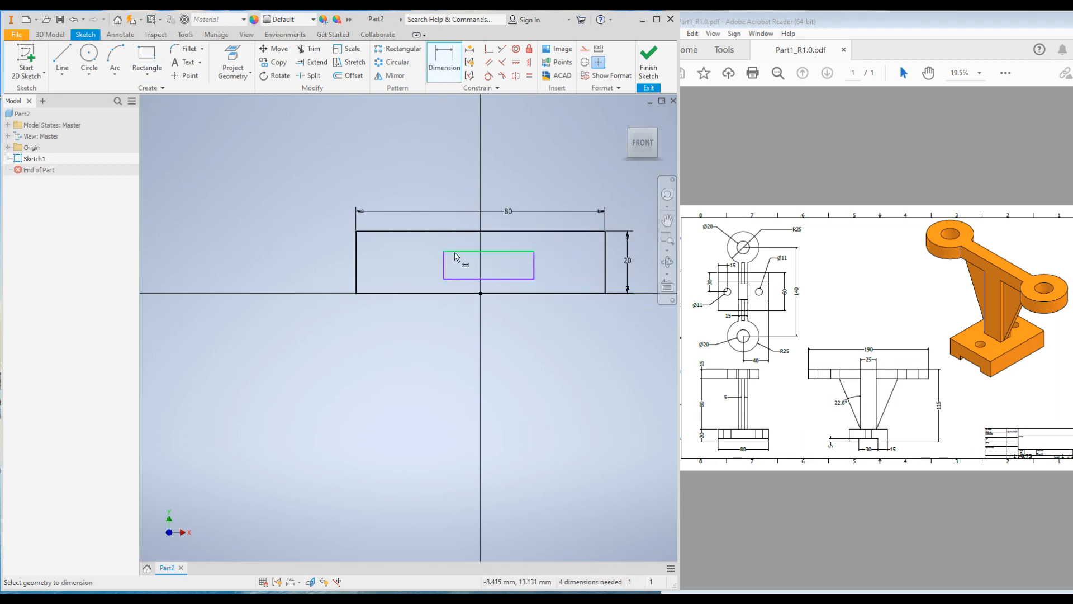
{"action": "left_click", "coordinate": [478, 185]}
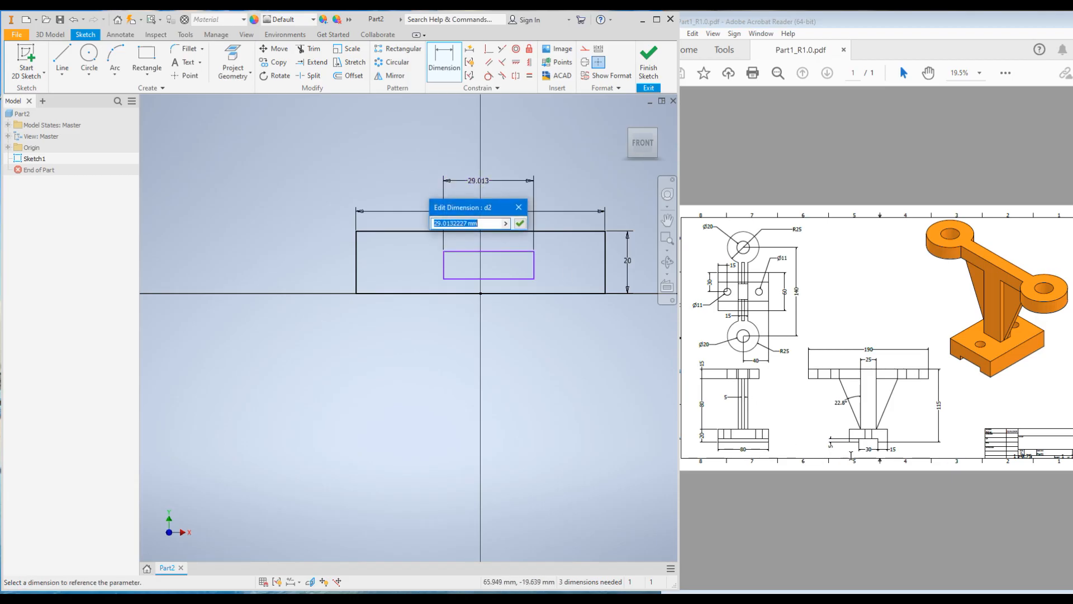
{"action": "type", "text": "30"}
{"action": "key", "text": "Return"}
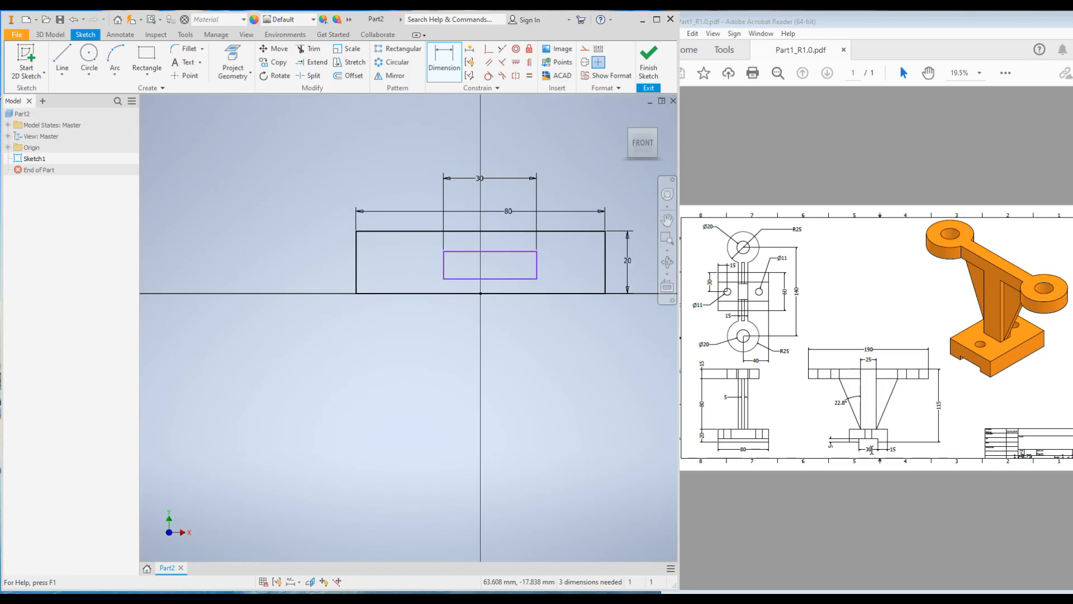
Step: Dimension the inner rectangle's vertical side and set its height to 5 mm
{"action": "left_click", "coordinate": [536, 266]}
{"action": "left_click", "coordinate": [554, 260]}
{"action": "type", "text": "5"}
{"action": "key", "text": "Return"}
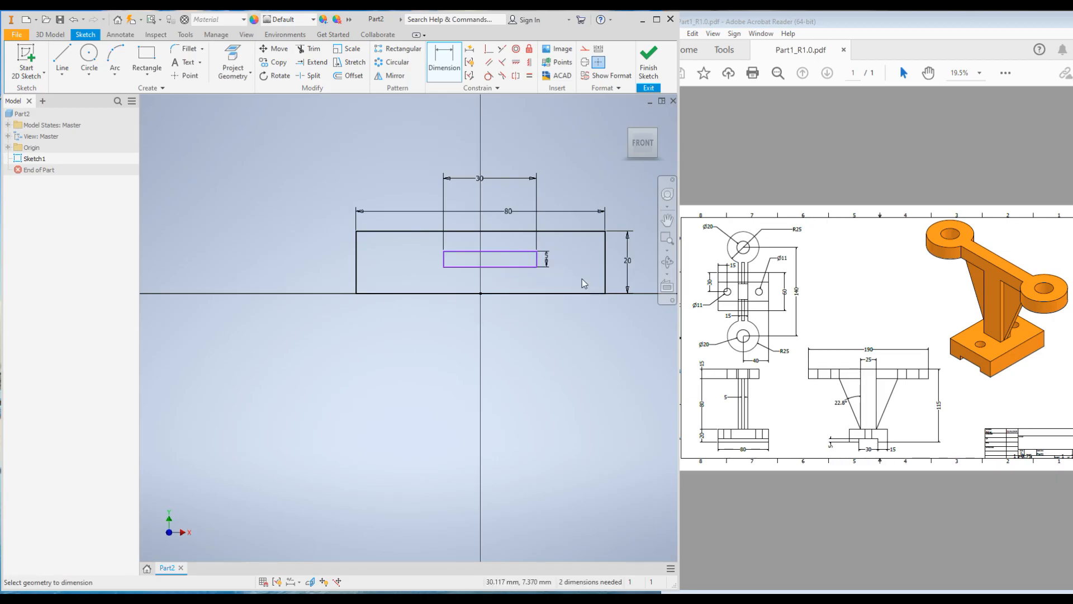
Step: Make the midpoint of the inner rectangle's lower edge coincident with the sketch origin
{"action": "left_click", "coordinate": [487, 54]}
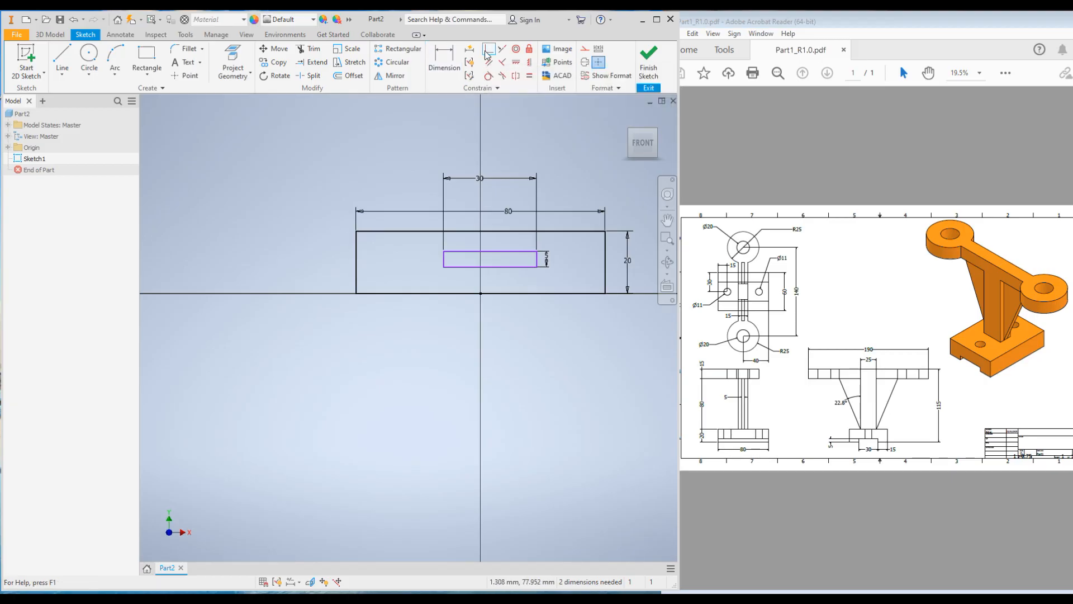
{"action": "left_click", "coordinate": [490, 267]}
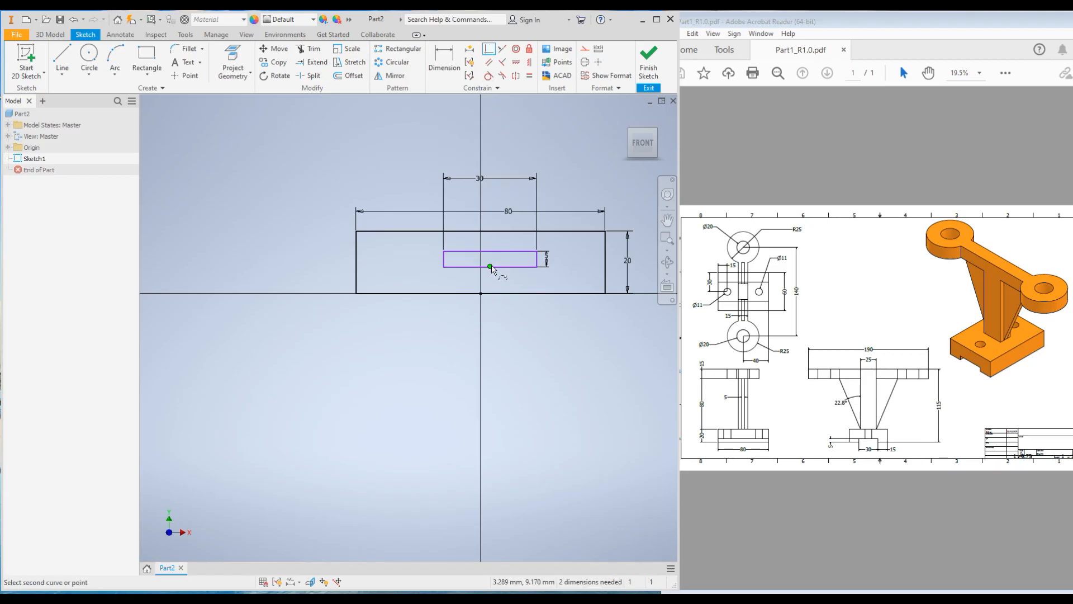
{"action": "left_click", "coordinate": [480, 294]}
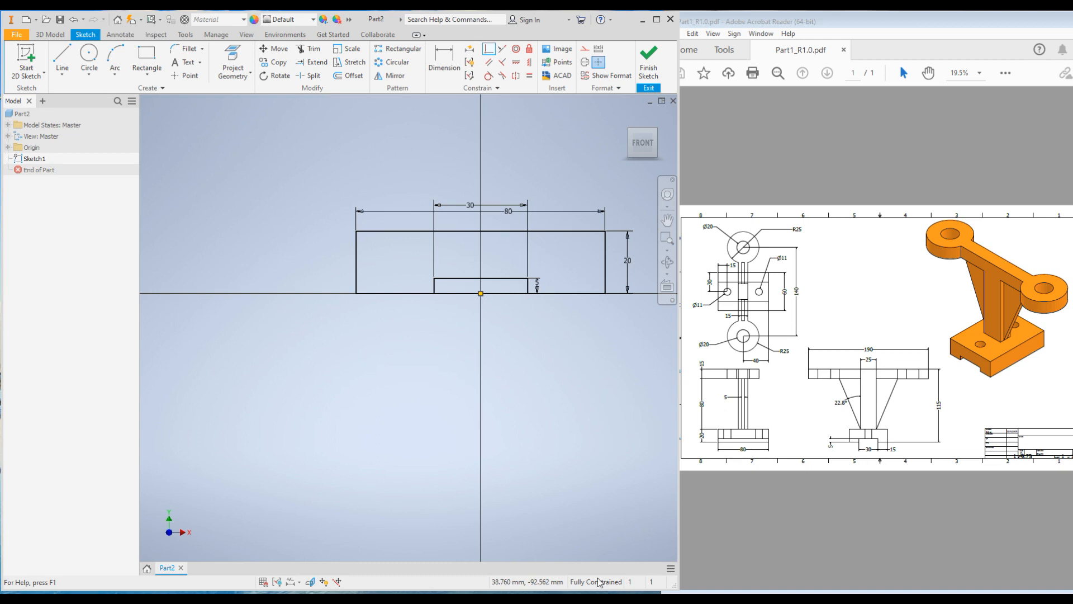
Step: Finish the base sketch and extrude the slotted profile, excluding the inner rectangle, symmetrically by 80 mm
{"action": "left_click", "coordinate": [647, 66]}
{"action": "scroll", "coordinate": [370, 339], "scroll_direction": "up", "scroll_amount": 4}
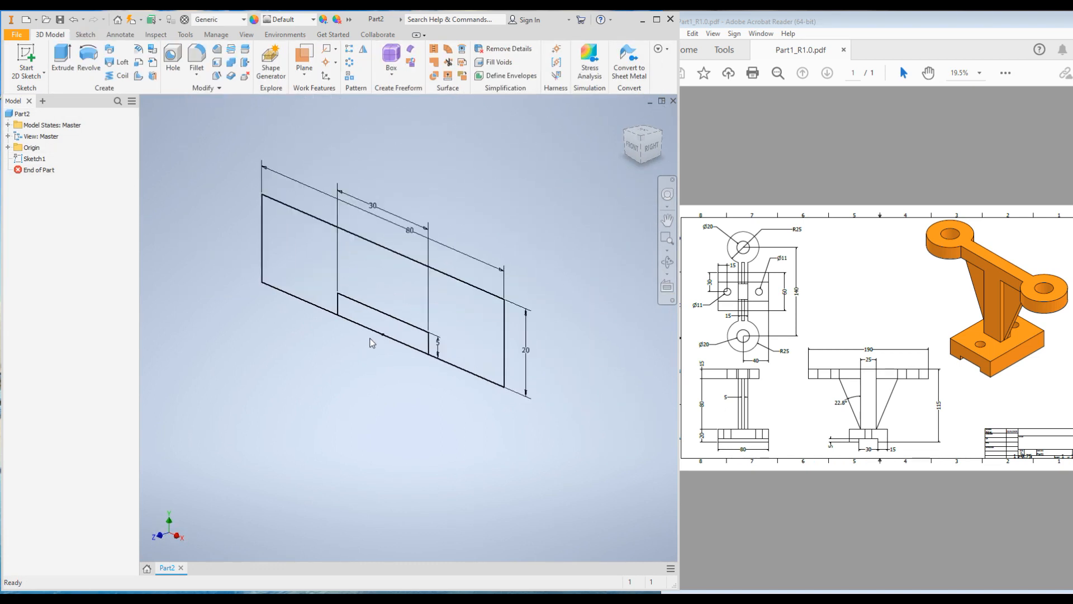
{"action": "left_click", "coordinate": [63, 58]}
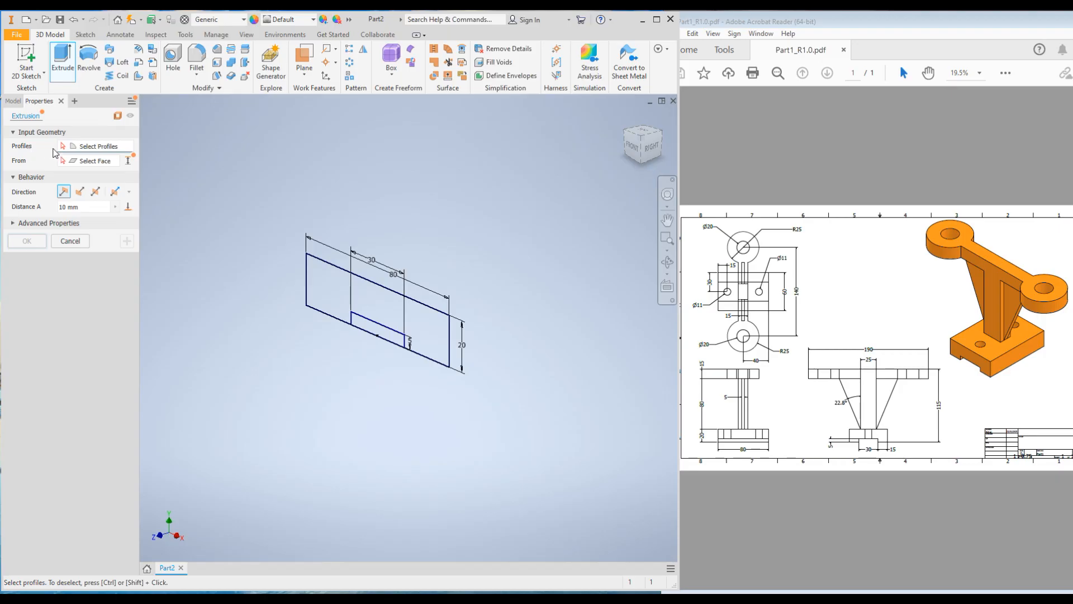
{"action": "left_click", "coordinate": [321, 287]}
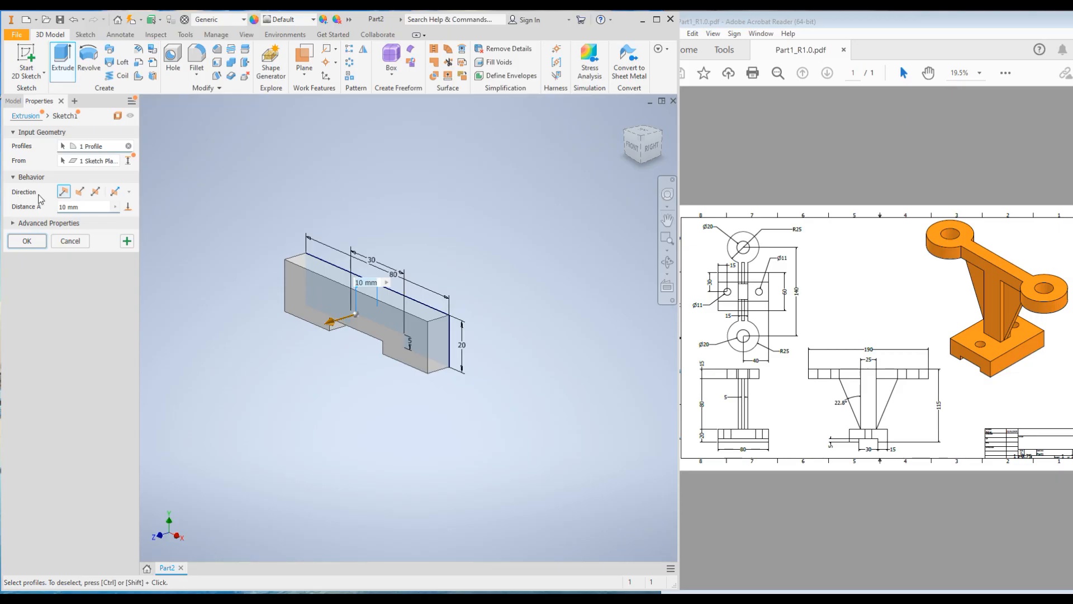
{"action": "left_click", "coordinate": [79, 191]}
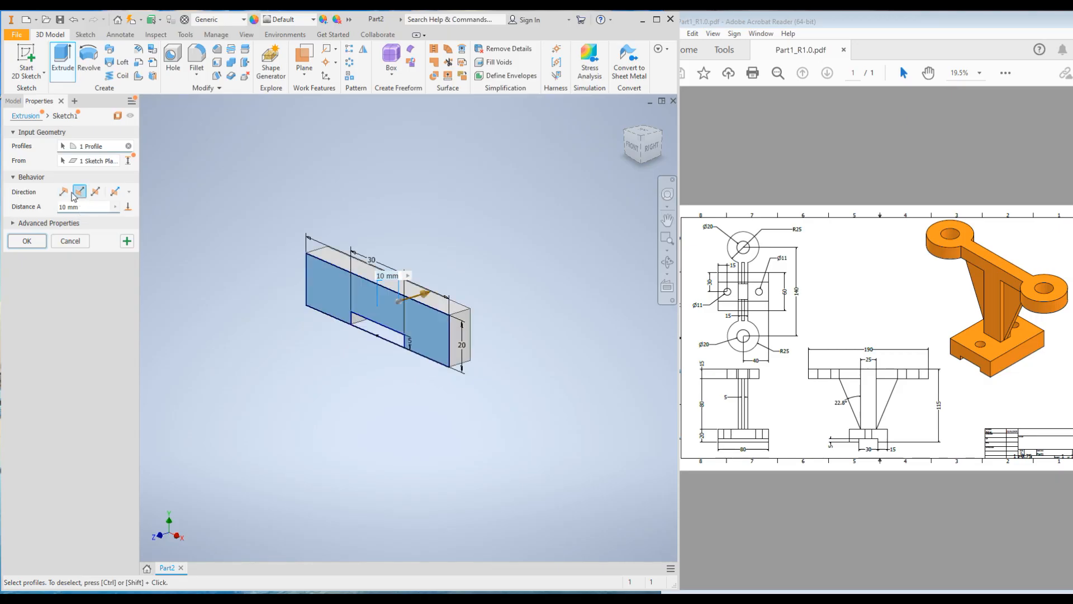
{"action": "left_click", "coordinate": [63, 192]}
{"action": "left_click", "coordinate": [79, 192]}
{"action": "left_click", "coordinate": [94, 192]}
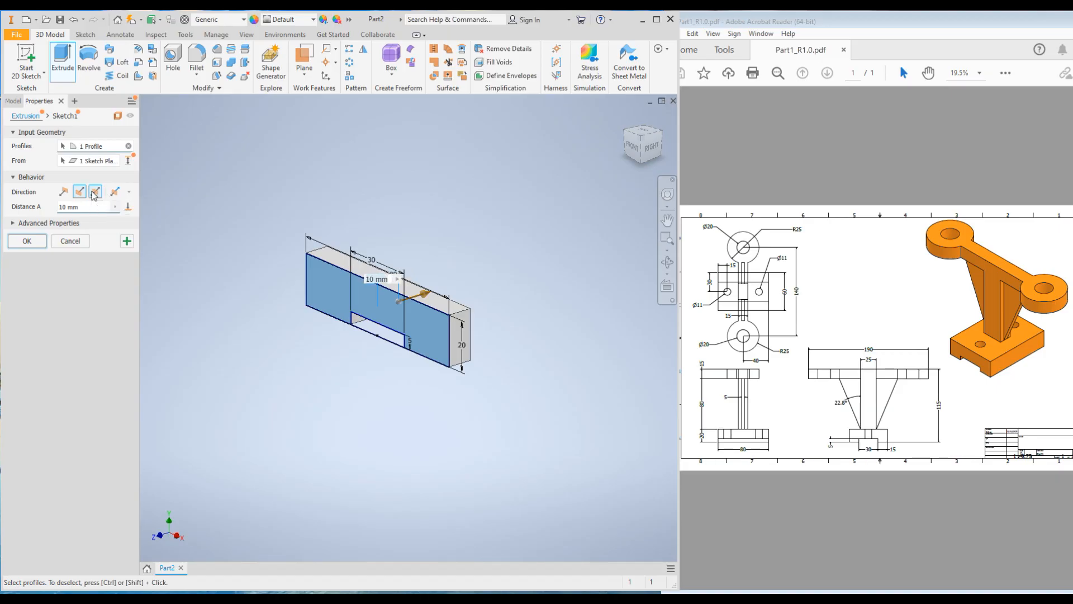
{"action": "left_click", "coordinate": [114, 192]}
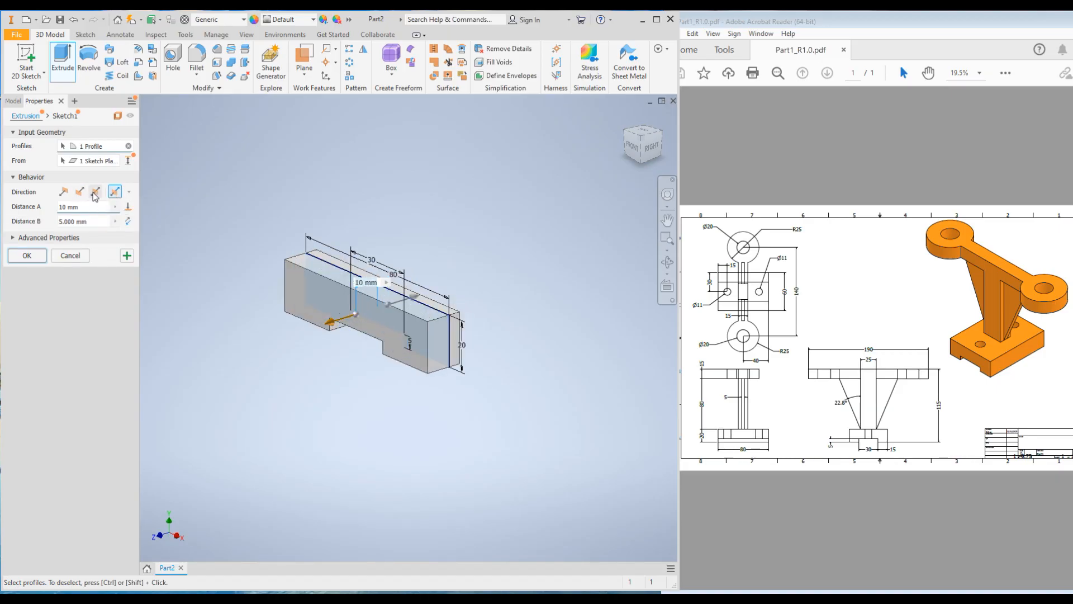
{"action": "left_click", "coordinate": [95, 192]}
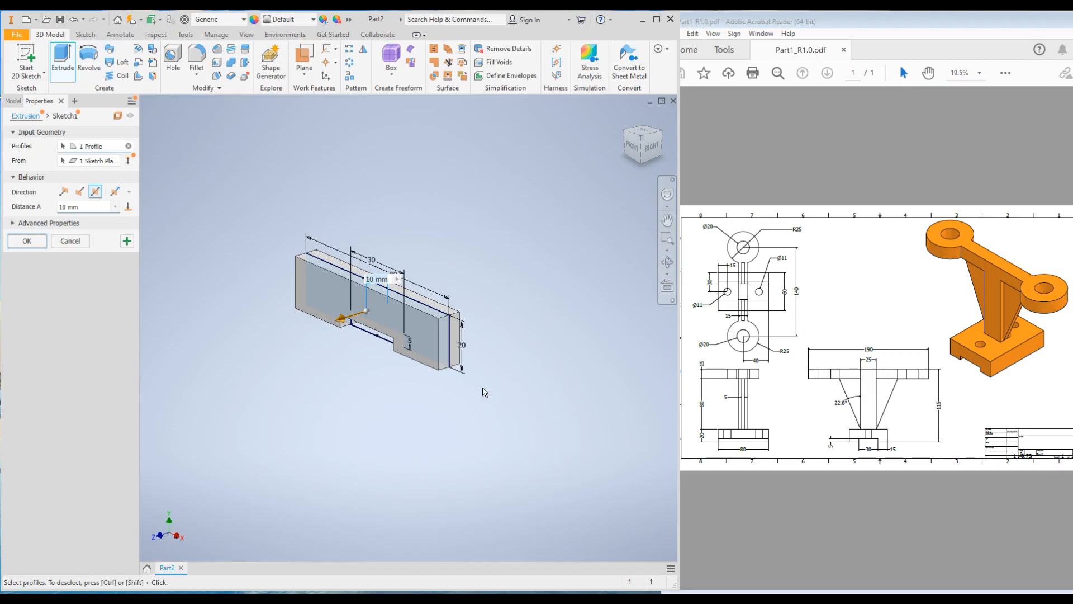
{"action": "left_click", "coordinate": [378, 279]}
{"action": "type", "text": "80"}
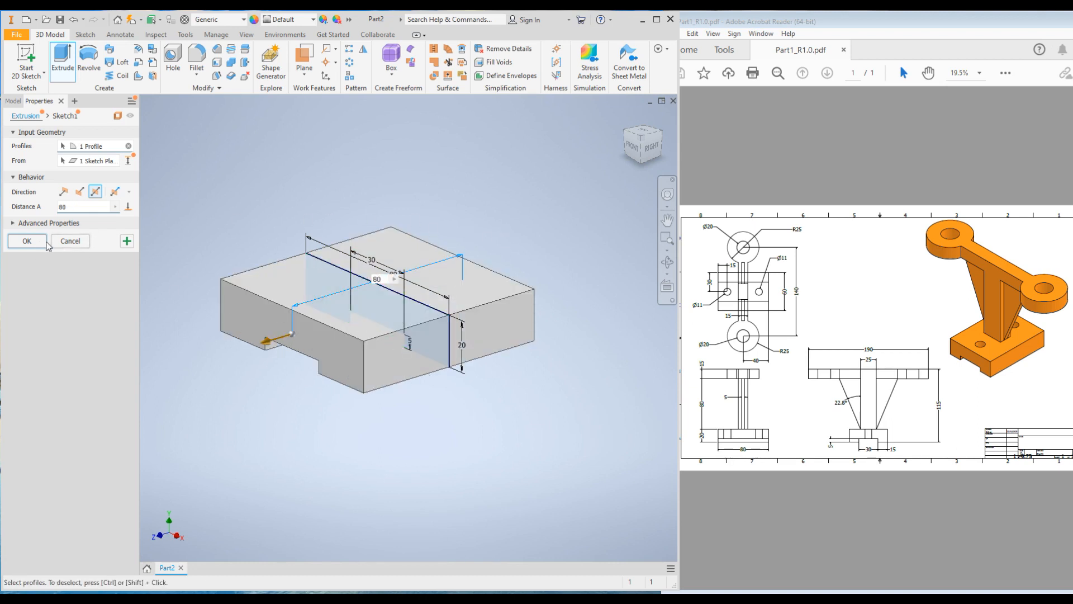
{"action": "left_click", "coordinate": [30, 244]}
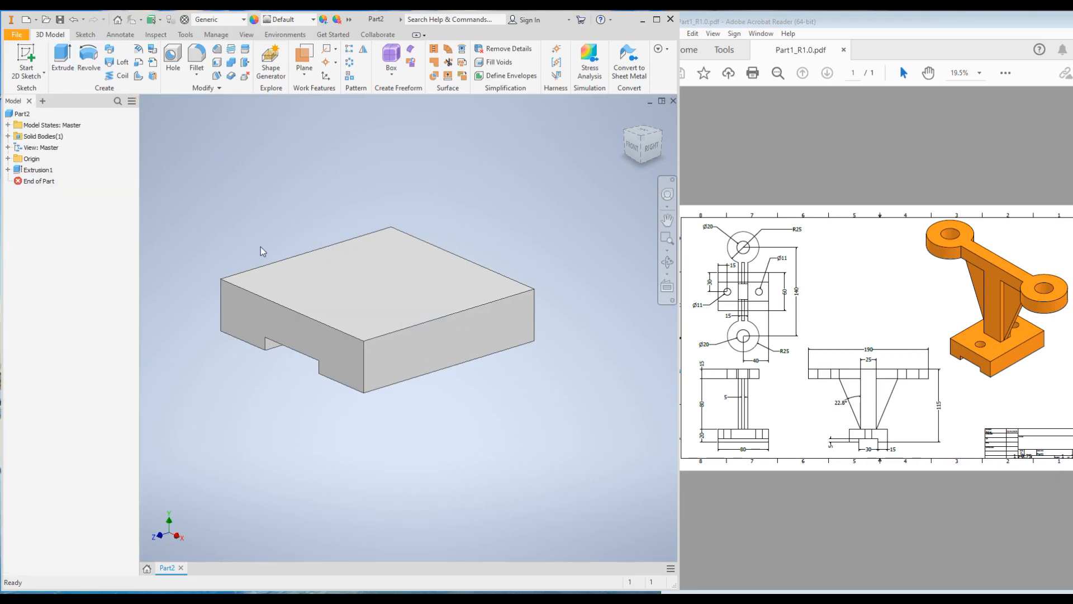
Step: Reveal the sketch belonging to the base extrusion and highlight it on the block
{"action": "left_click", "coordinate": [8, 170]}
{"action": "left_click", "coordinate": [44, 182]}
{"action": "right_click", "coordinate": [45, 186]}
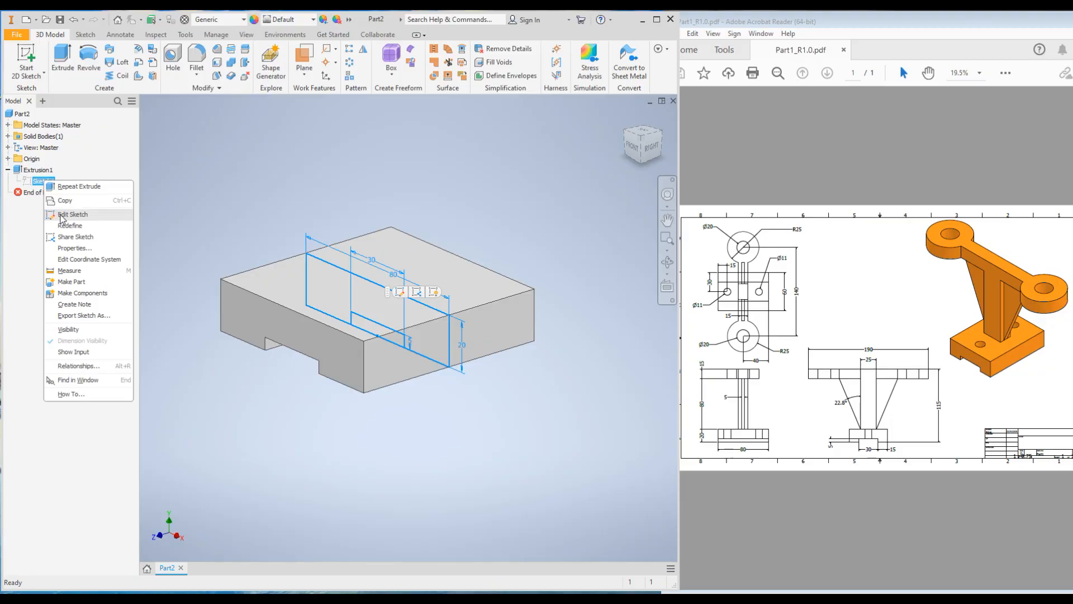
{"action": "left_click", "coordinate": [190, 164]}
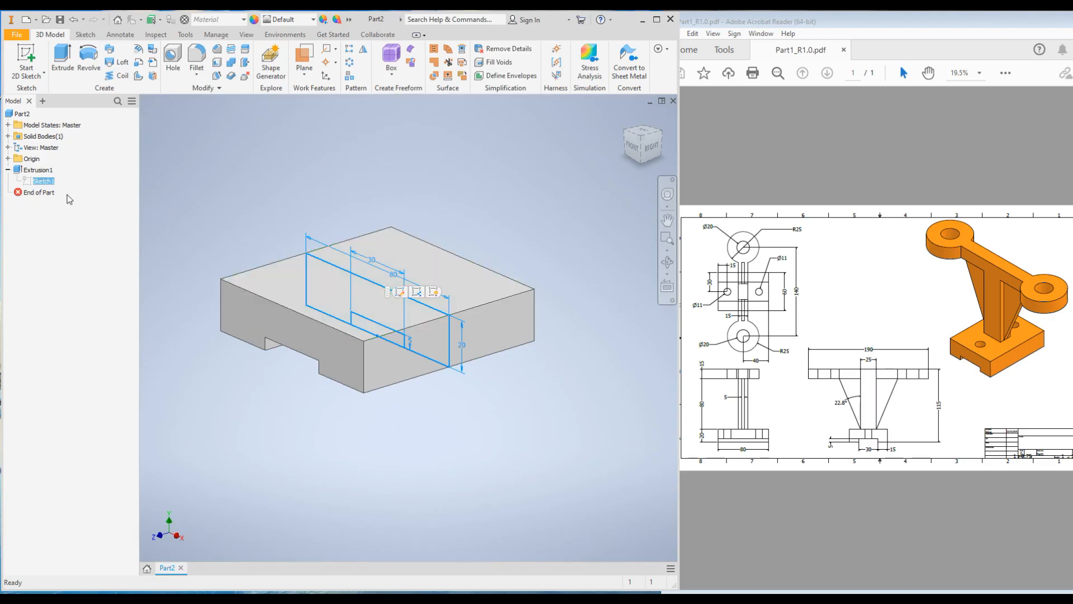
{"action": "left_click", "coordinate": [28, 184]}
{"action": "left_click", "coordinate": [204, 155]}
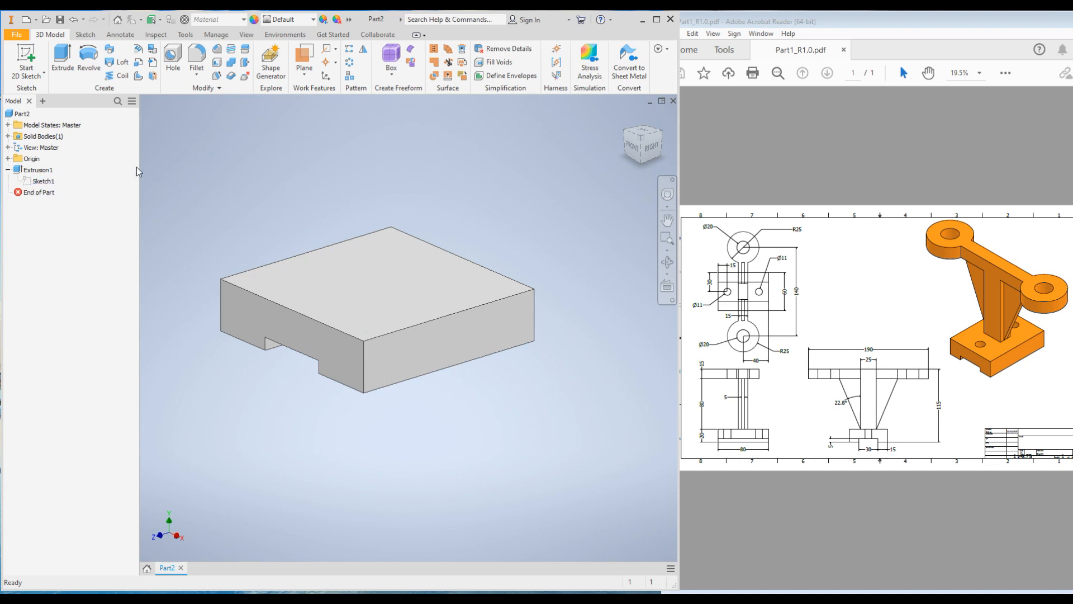
Step: Edit the base extrusion's sketch, set the outer rectangle's overall width to 60 mm and finish the sketch
{"action": "right_click", "coordinate": [42, 182]}
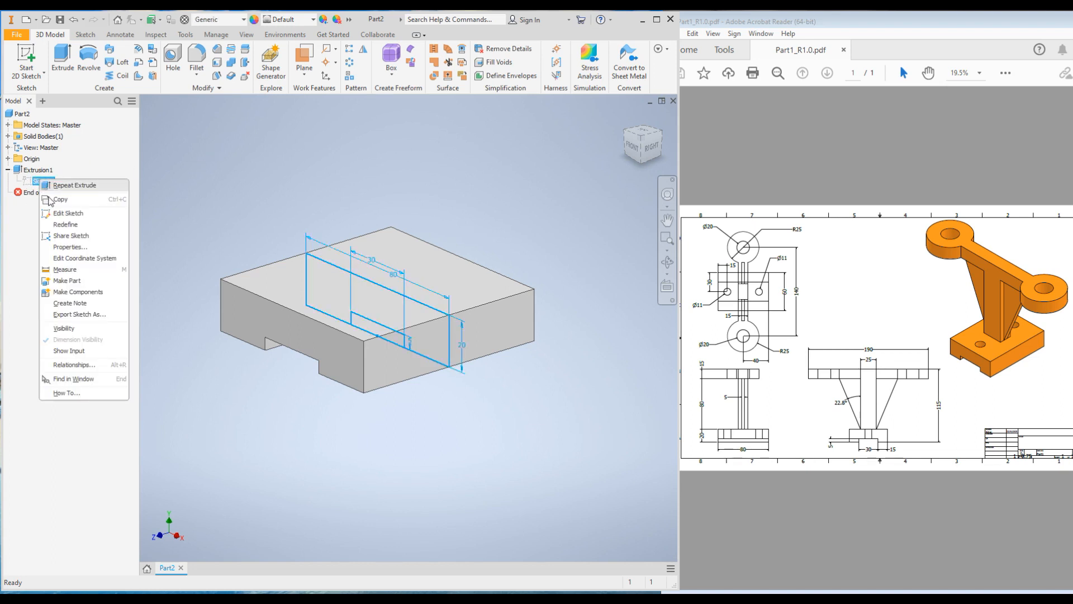
{"action": "left_click", "coordinate": [56, 213]}
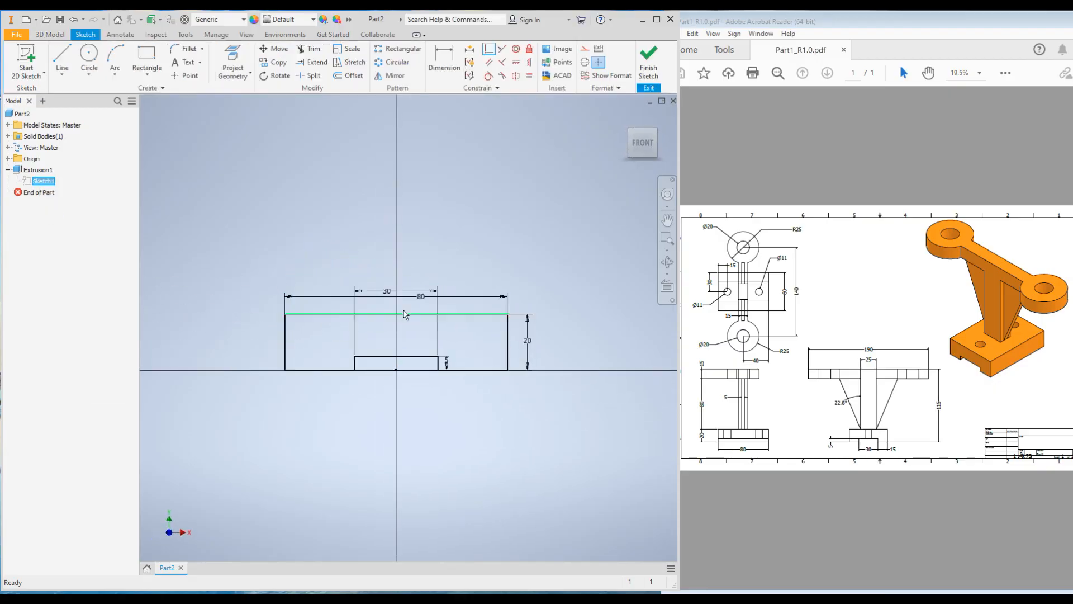
{"action": "double_click", "coordinate": [418, 301]}
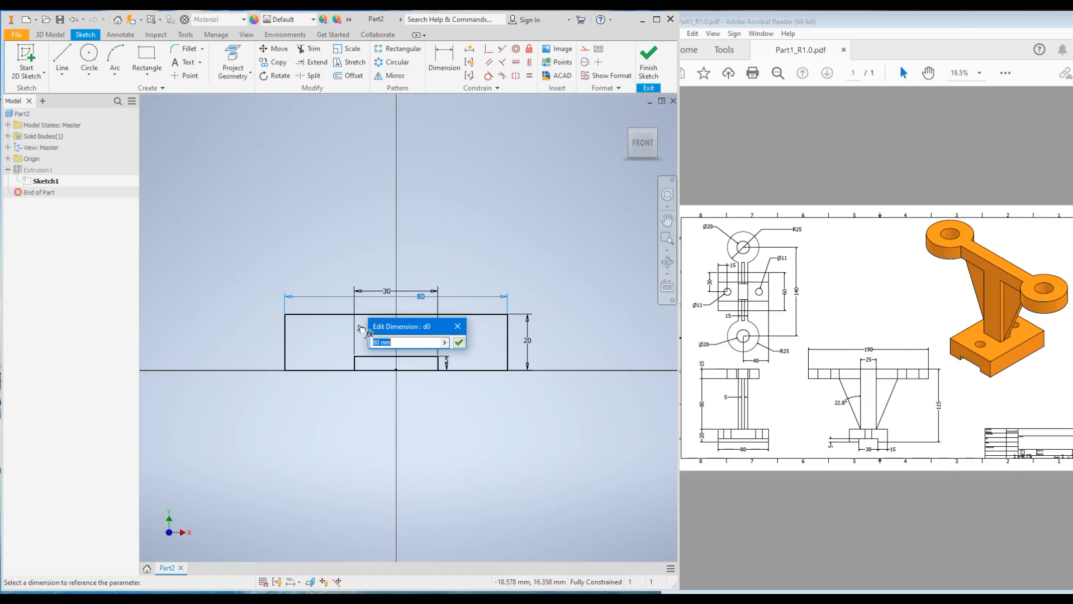
{"action": "type", "text": "6"}
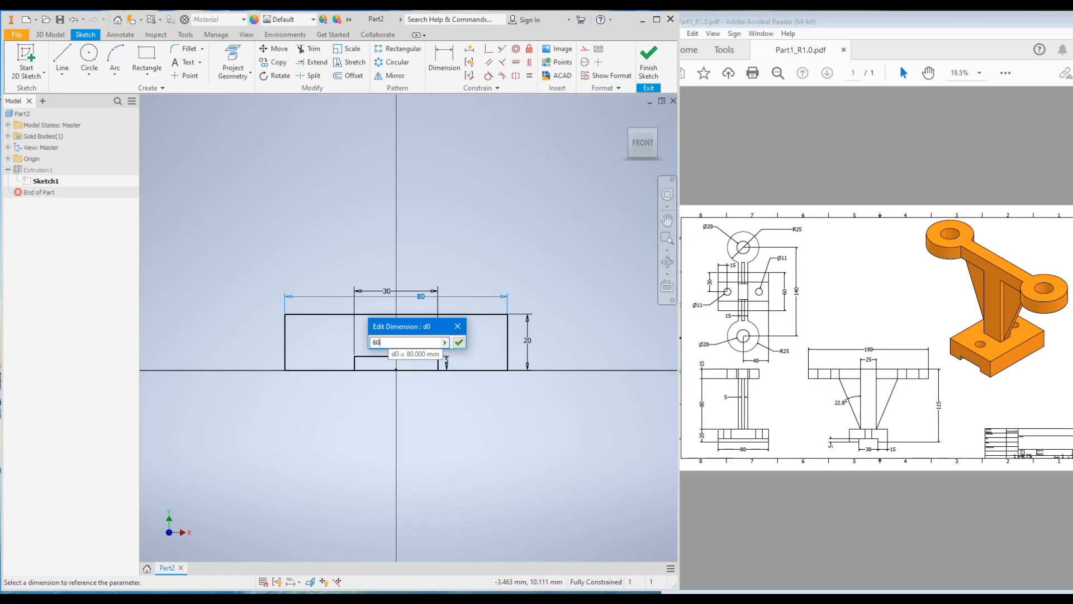
{"action": "type", "text": "0"}
{"action": "key", "text": "Return"}
{"action": "left_click", "coordinate": [649, 62]}
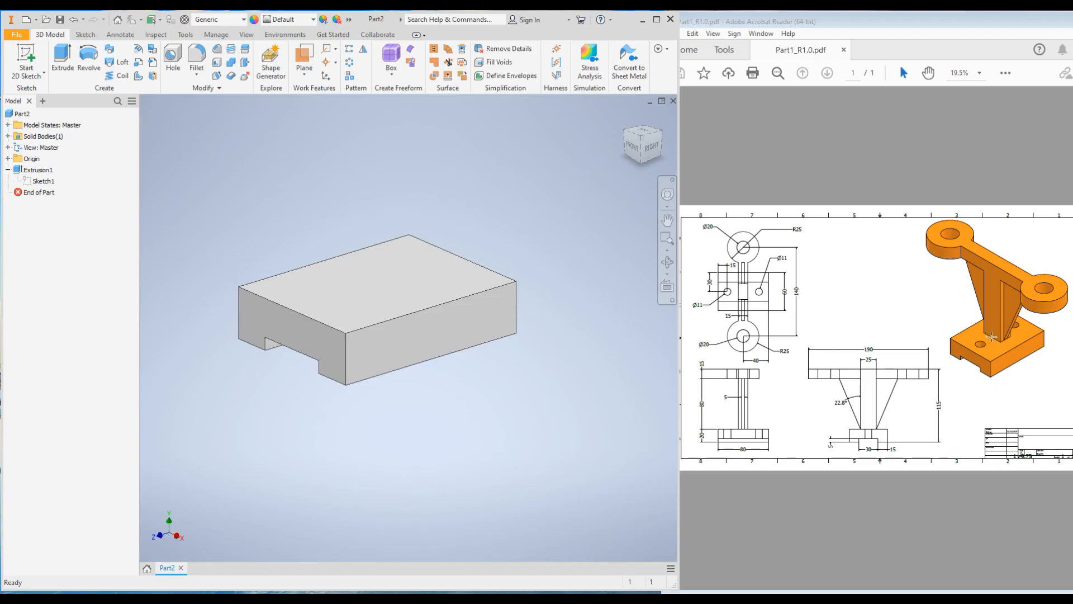
{"action": "left_click", "coordinate": [322, 282]}
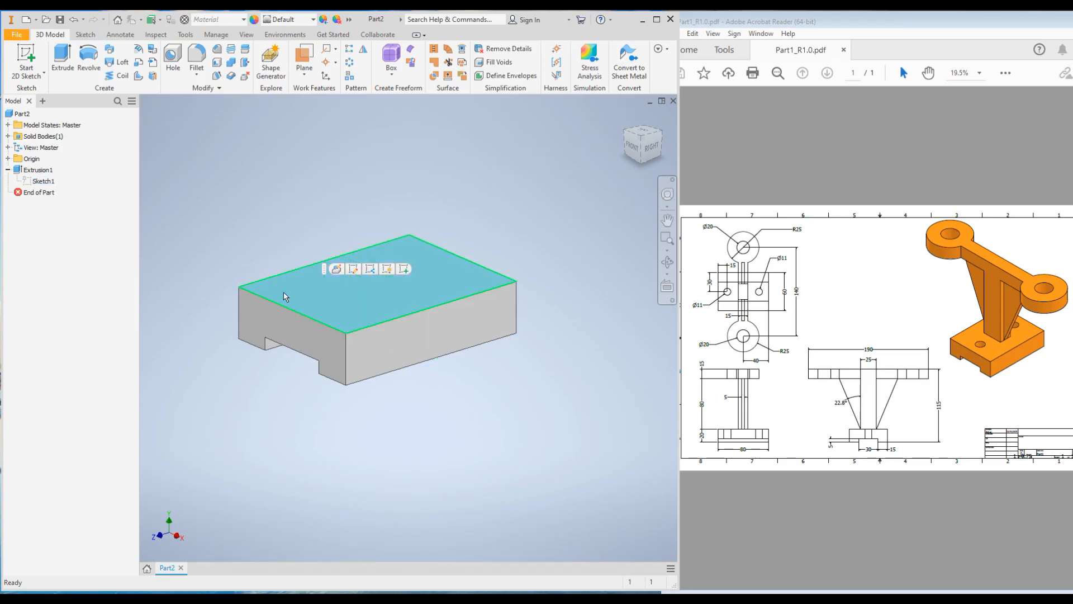
{"action": "left_click", "coordinate": [311, 207]}
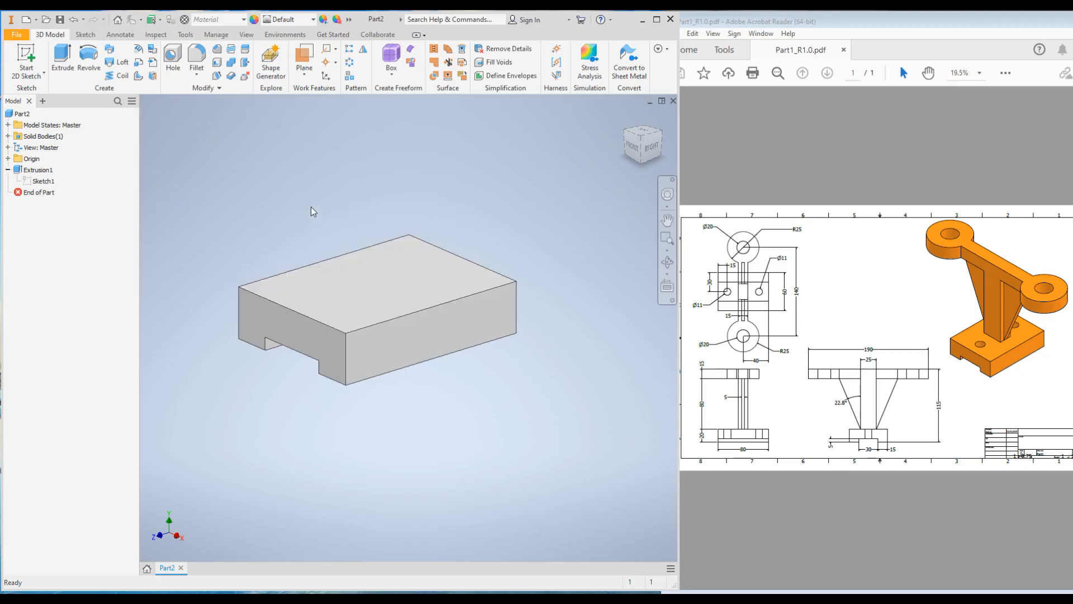
{"action": "left_click", "coordinate": [347, 283]}
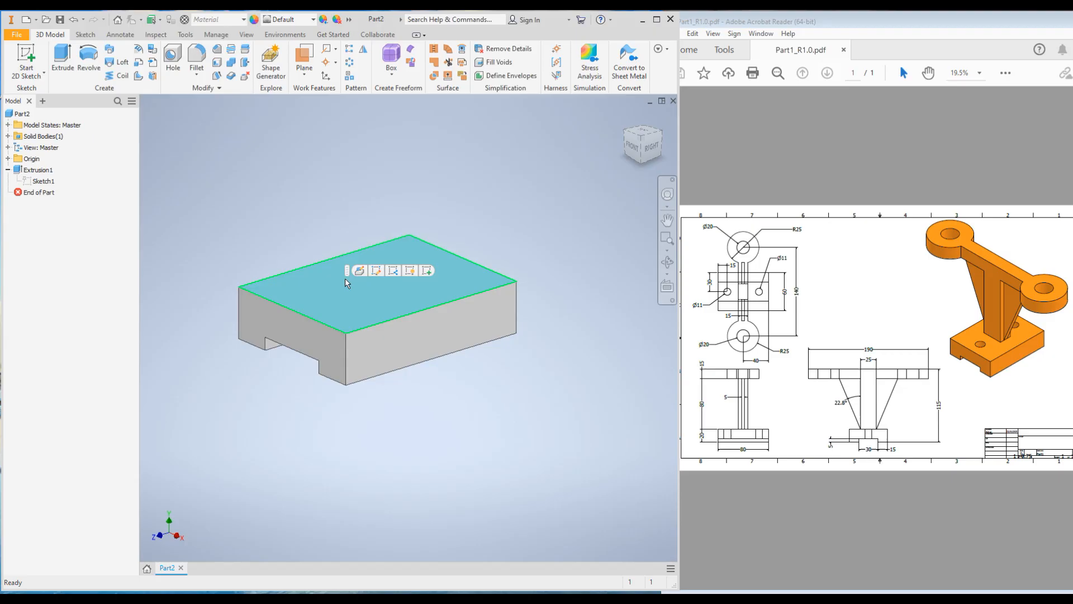
{"action": "left_click", "coordinate": [252, 203]}
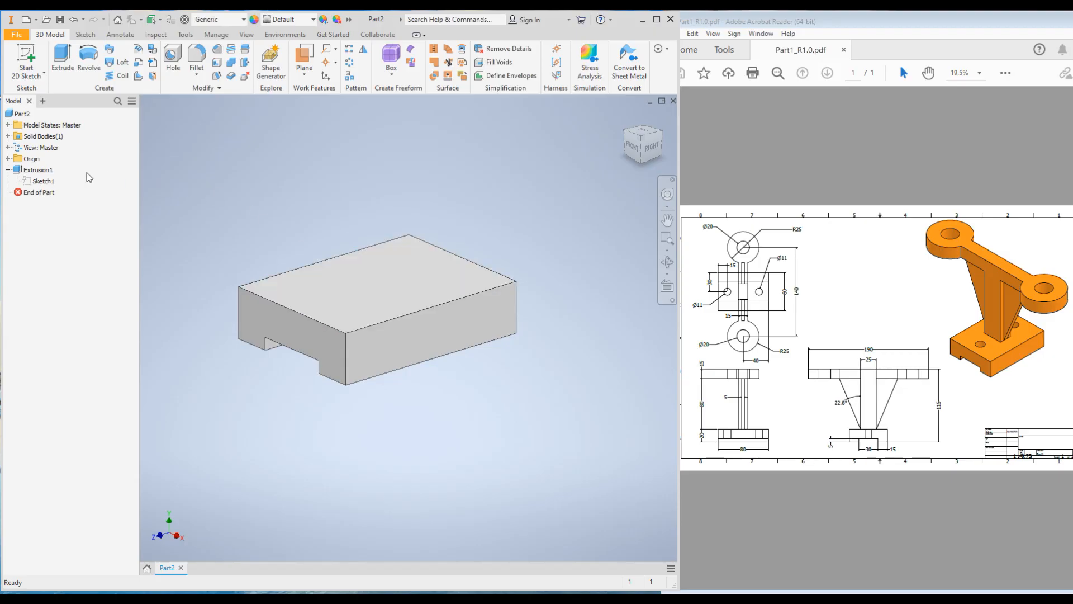
Step: Create a sketch on the block's top face and draw a rectangle about 22 mm wide inside the face outline
{"action": "left_click", "coordinate": [8, 159]}
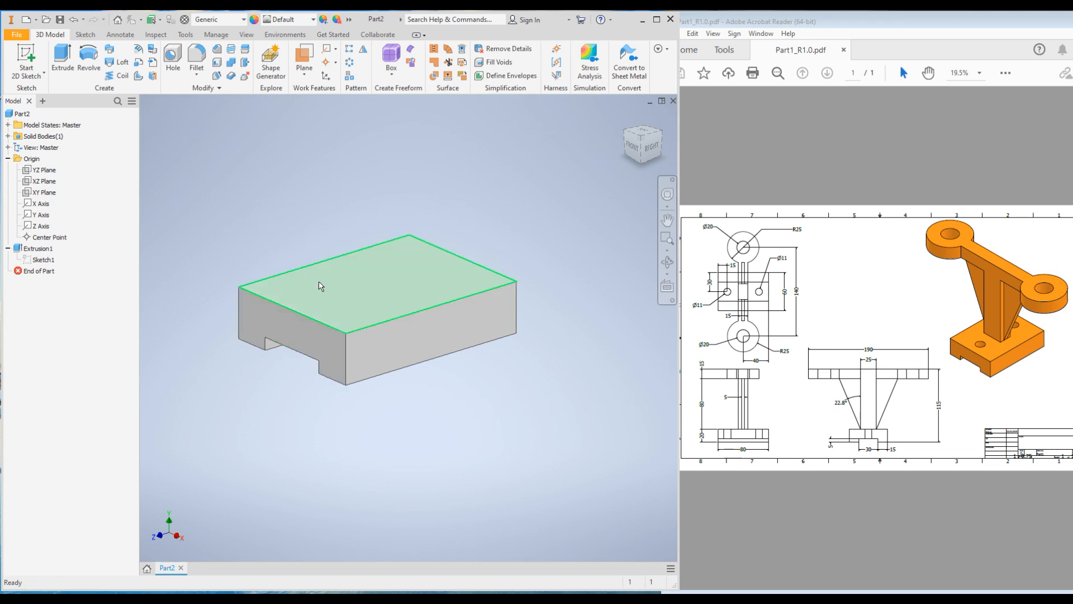
{"action": "left_click", "coordinate": [321, 286]}
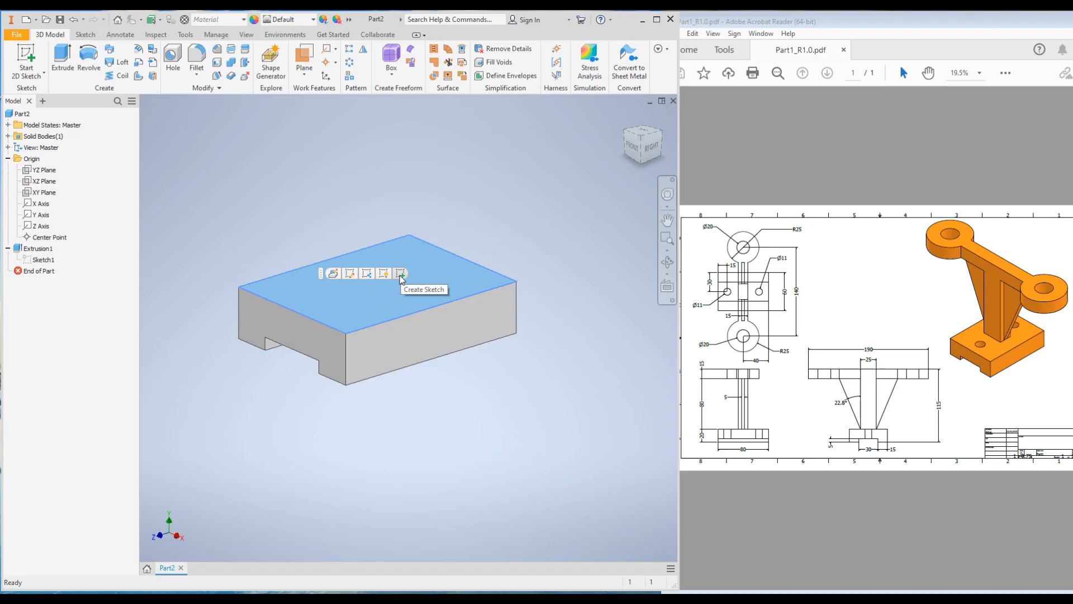
{"action": "left_click", "coordinate": [401, 274]}
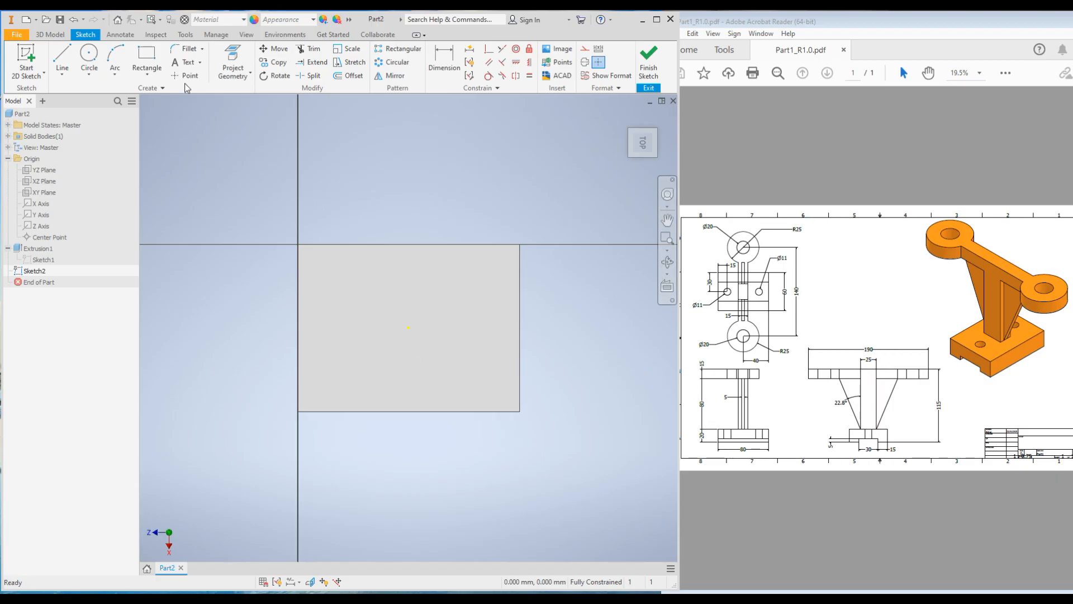
{"action": "left_click", "coordinate": [146, 56]}
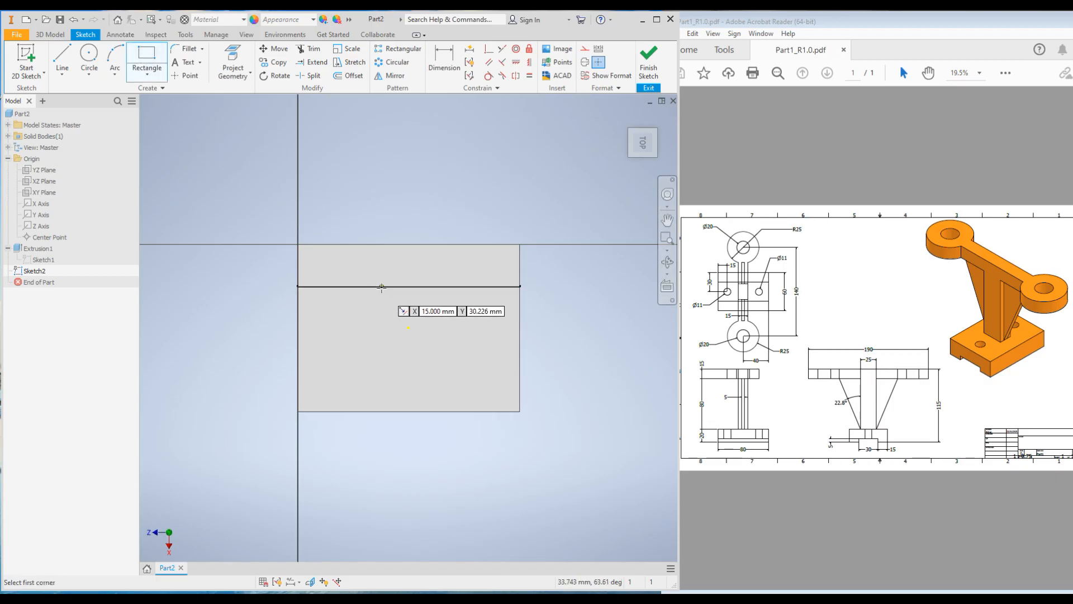
{"action": "left_click", "coordinate": [381, 276]}
{"action": "left_click", "coordinate": [444, 308]}
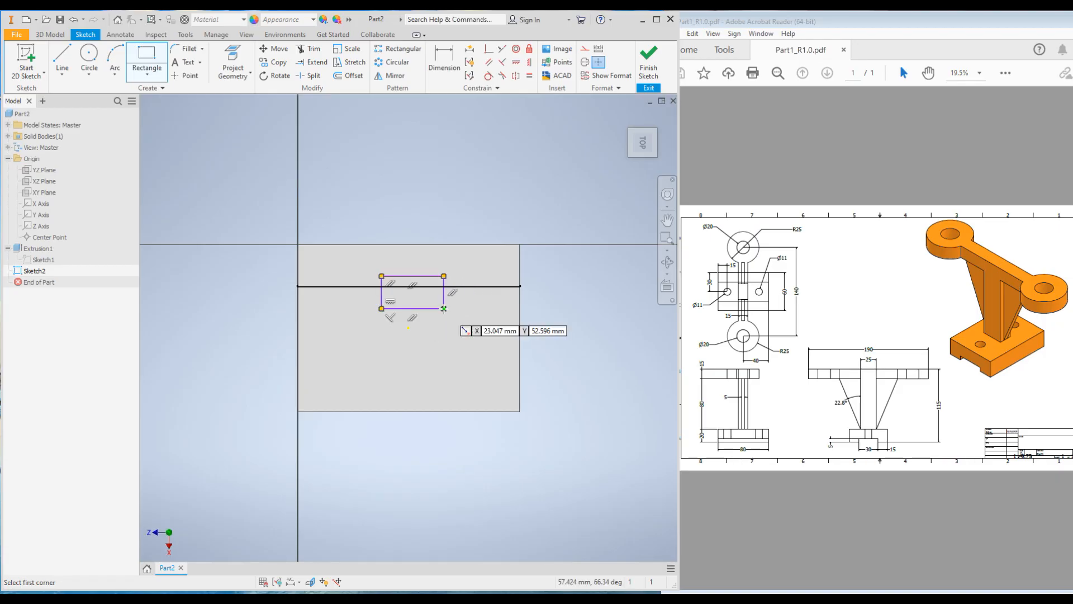
Step: Dimension the upper edge of the rectangle on the top face and set its width to 15 mm
{"action": "left_click", "coordinate": [445, 52]}
{"action": "left_click", "coordinate": [413, 276]}
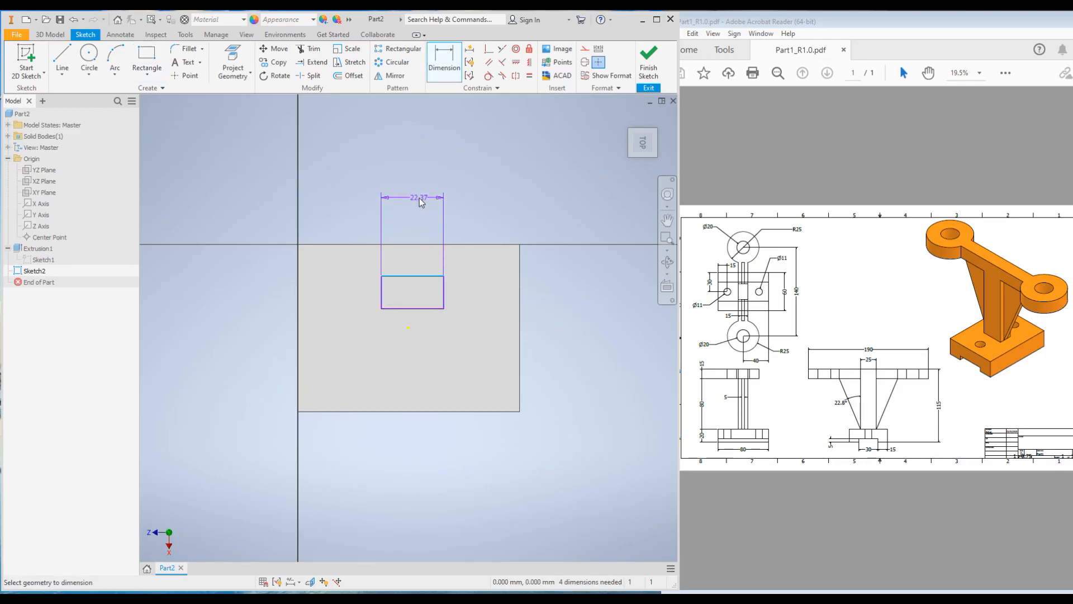
{"action": "left_click", "coordinate": [422, 203]}
{"action": "type", "text": "15"}
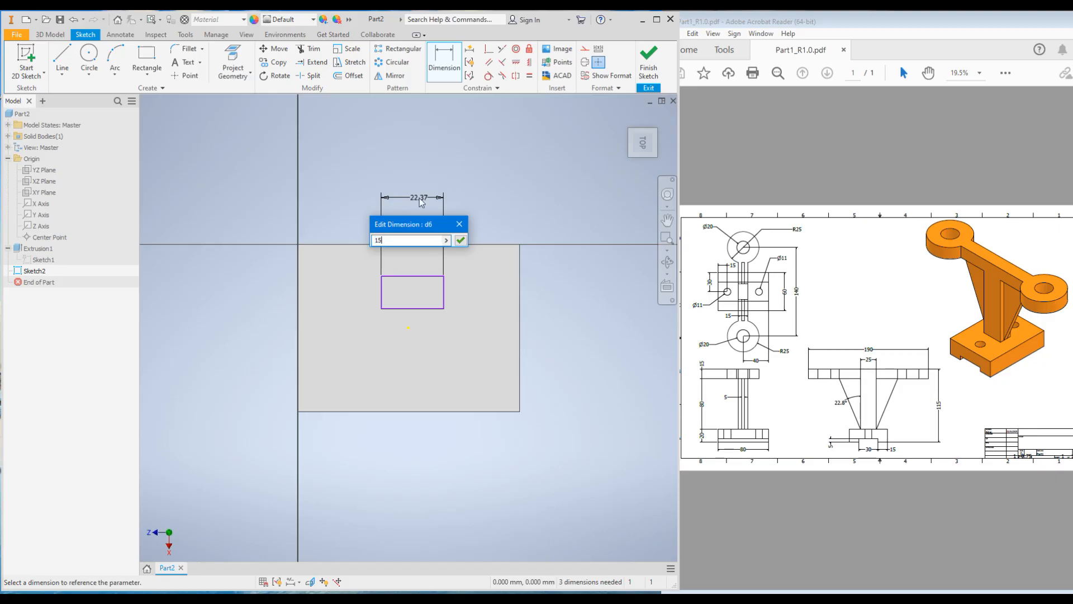
{"action": "key", "text": "Return"}
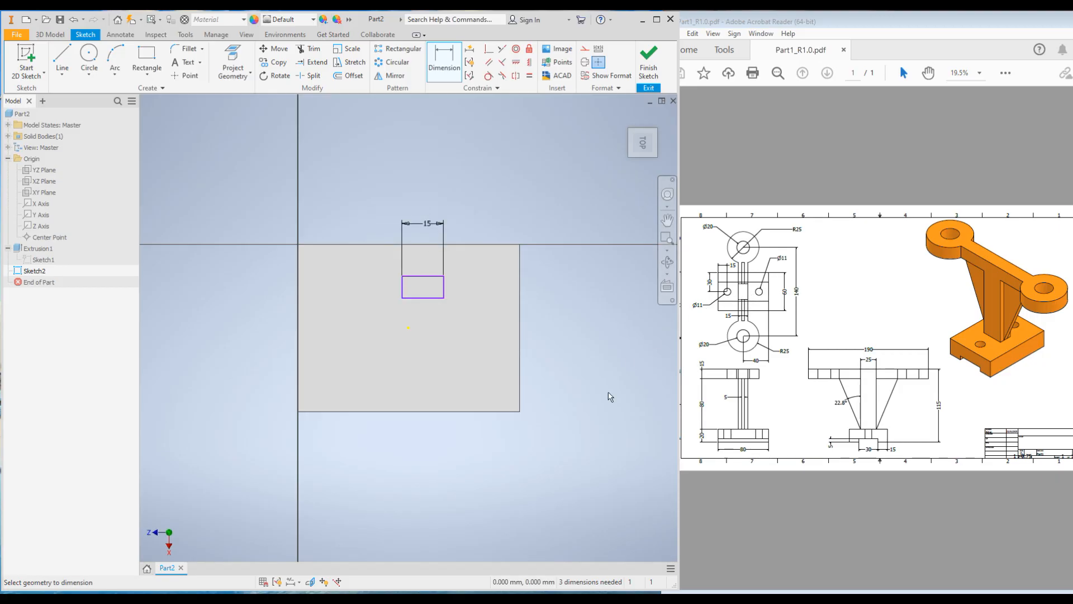
{"action": "left_click", "coordinate": [422, 277]}
{"action": "left_click", "coordinate": [429, 304]}
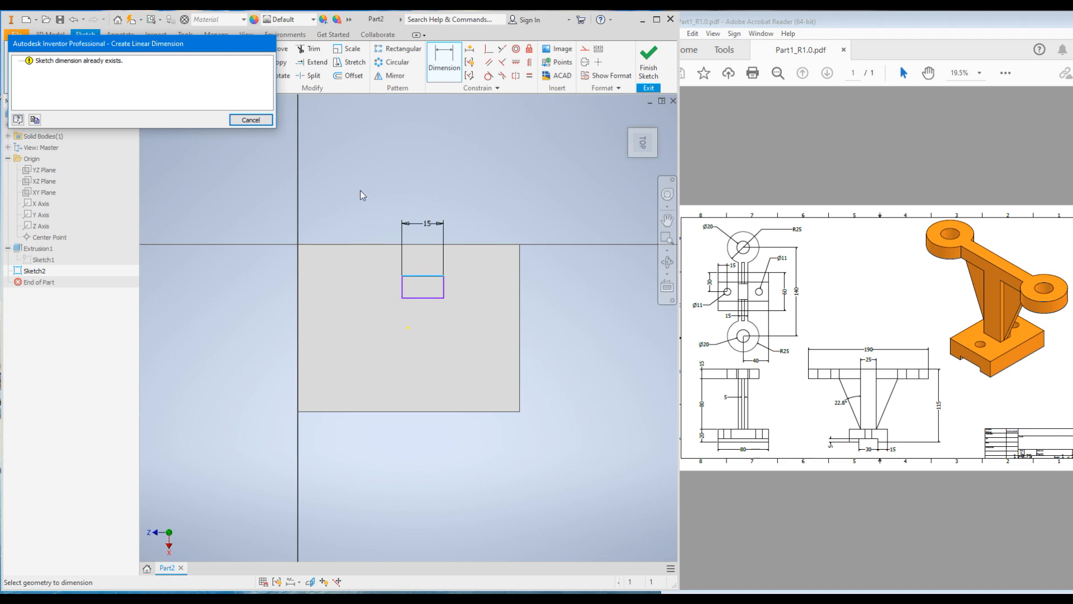
{"action": "key", "text": "Escape"}
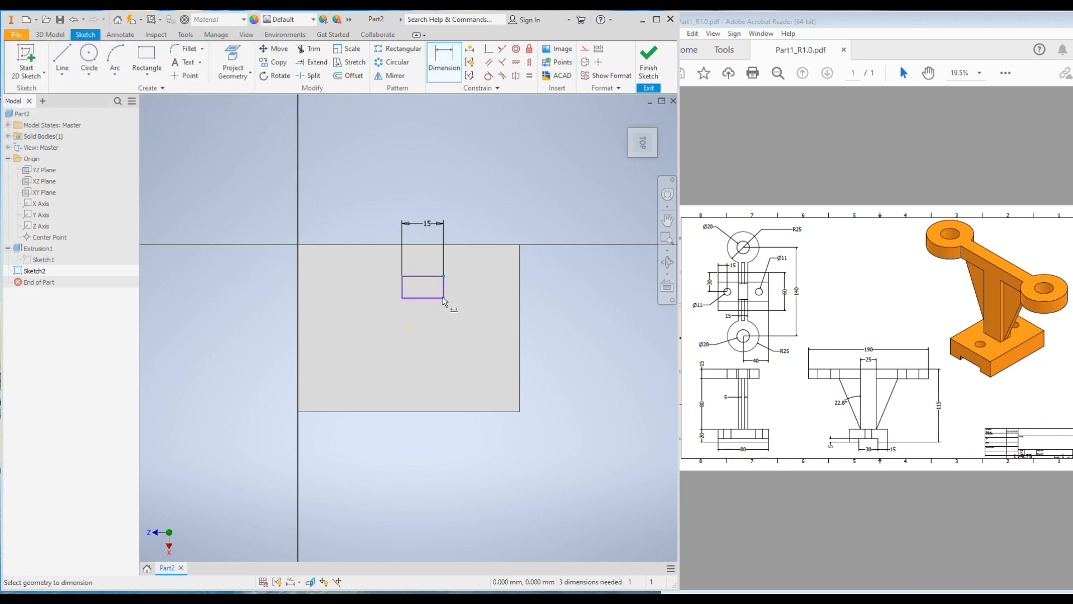
{"action": "key", "text": "Escape"}
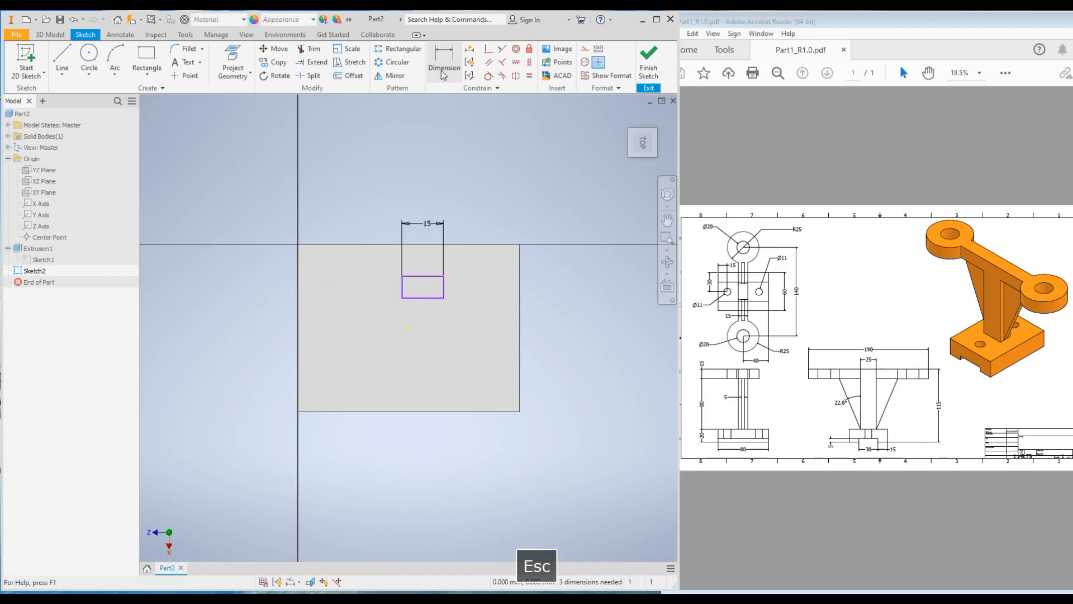
Step: Dimension the vertical side of the 15 mm wide rectangle and set its height to 12.5 mm
{"action": "left_click", "coordinate": [445, 284]}
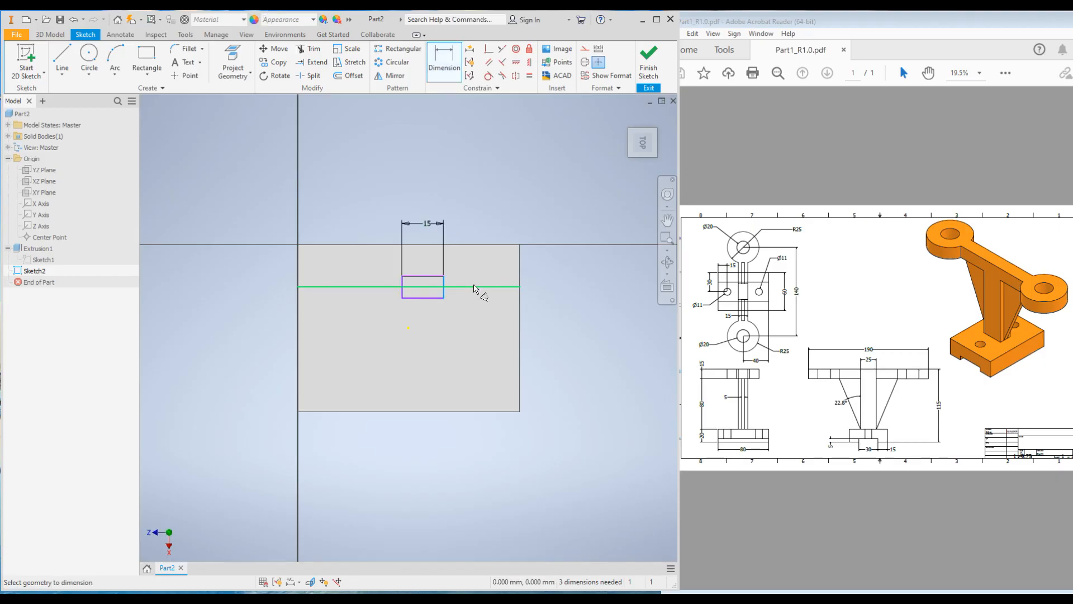
{"action": "left_click", "coordinate": [463, 280]}
{"action": "type", "text": "12.5"}
{"action": "key", "text": "Return"}
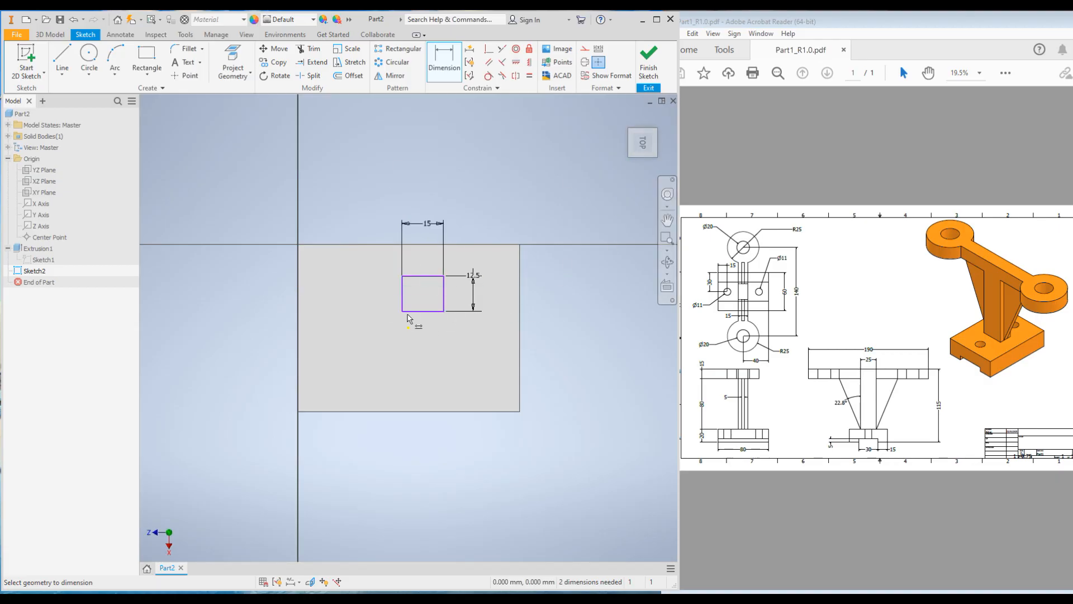
Step: Constrain the midpoint of the 15 mm wide rectangle's lower edge coincident with the center point of the block's top face
{"action": "left_click", "coordinate": [488, 51]}
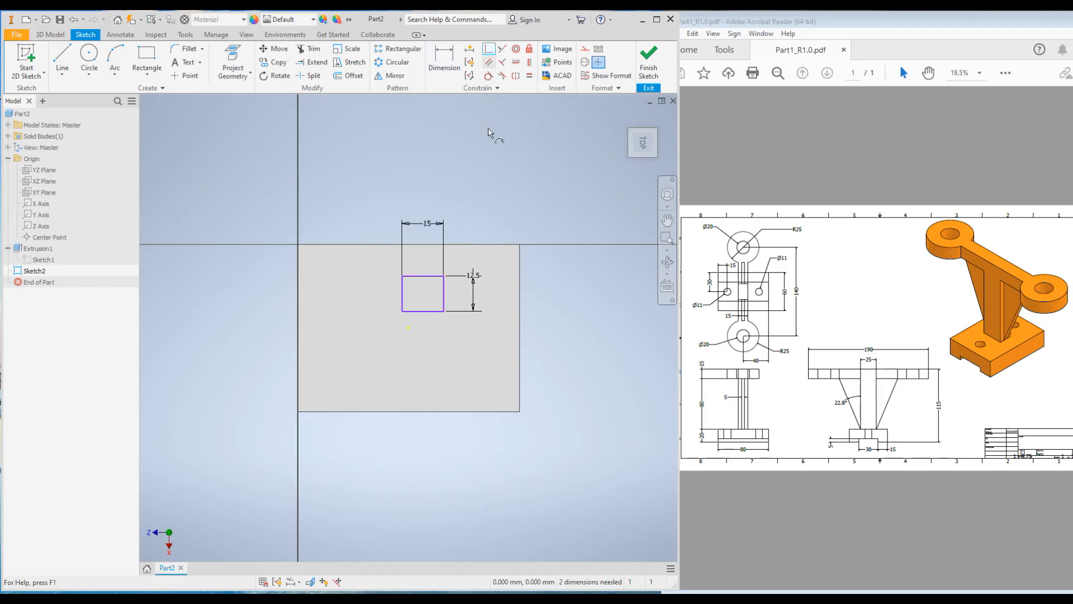
{"action": "left_click", "coordinate": [423, 311]}
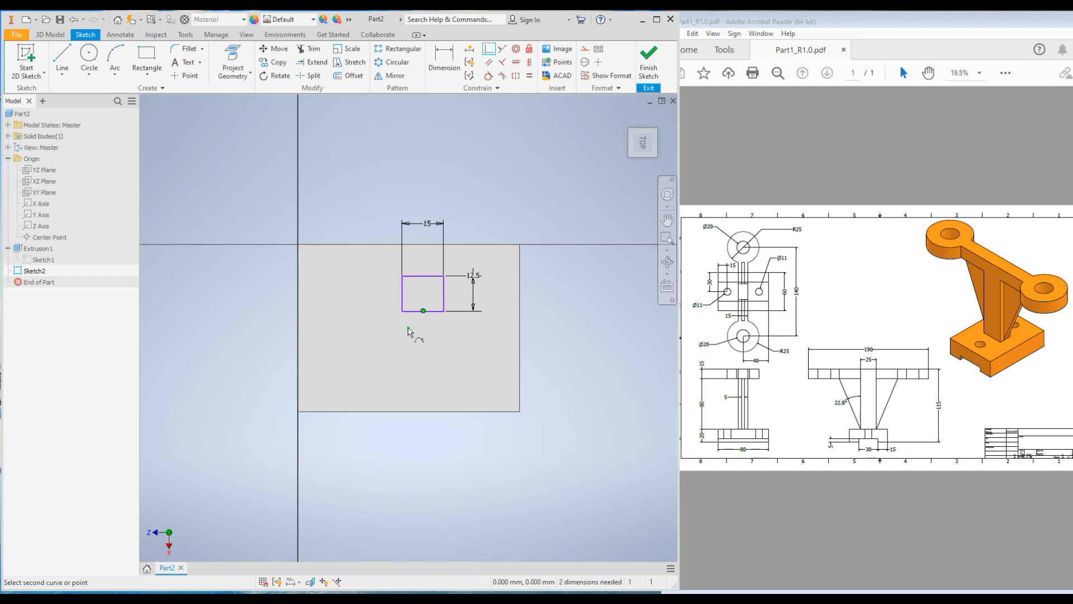
{"action": "left_click", "coordinate": [408, 328]}
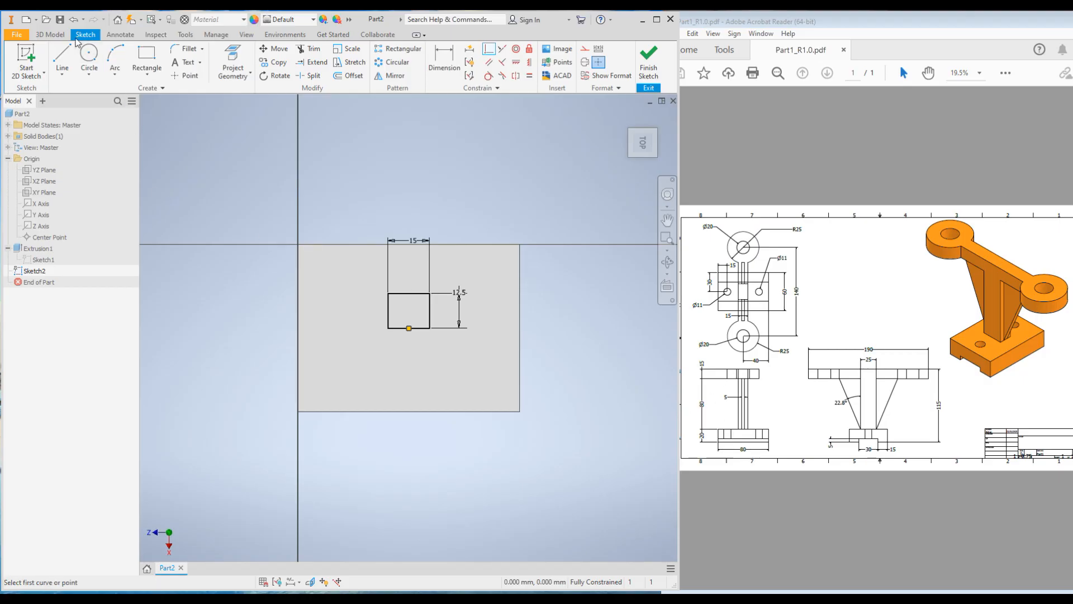
Step: Extrude the 15 by 12.5 mm rectangle 80 mm upward, joined to the base block, to form the upright
{"action": "left_click", "coordinate": [50, 34]}
{"action": "left_click", "coordinate": [61, 54]}
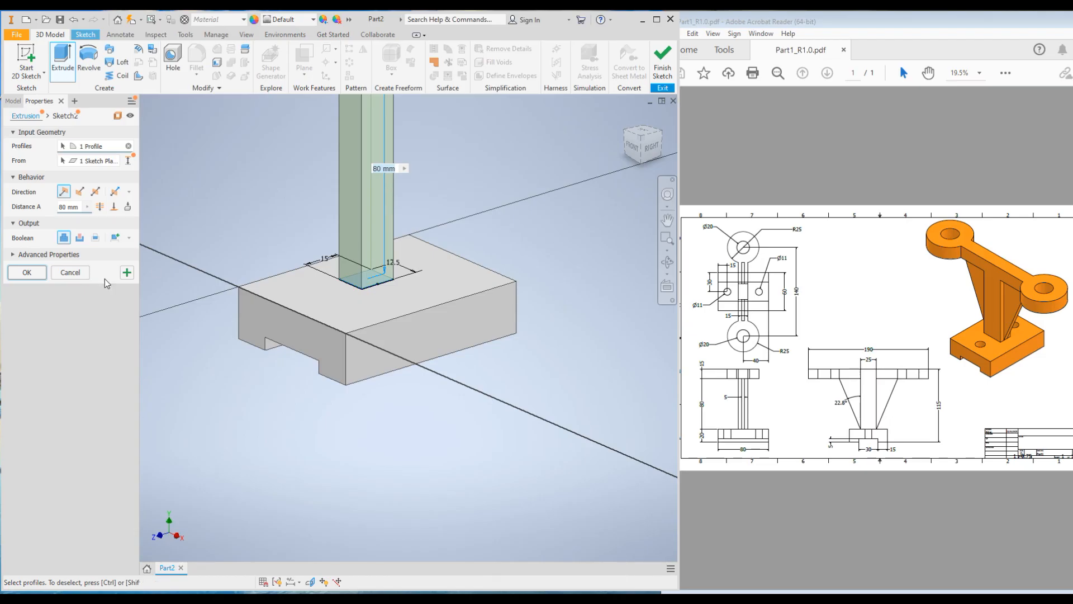
{"action": "left_click", "coordinate": [26, 273]}
{"action": "scroll", "coordinate": [506, 394], "scroll_direction": "down", "scroll_amount": 3}
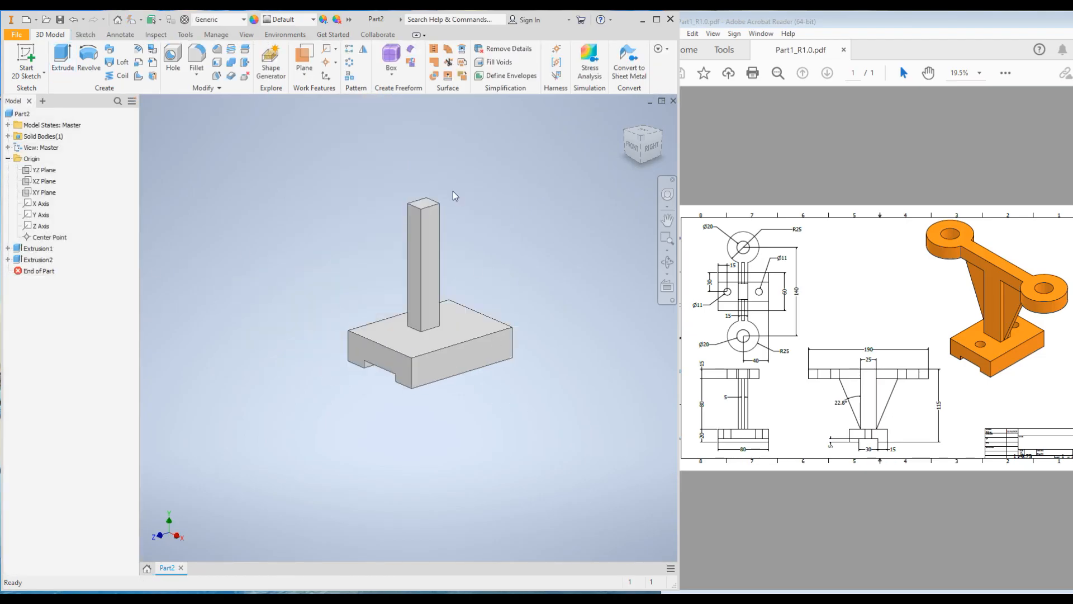
Step: Create a sketch on the upright's top face and draw a rectangle about 22 by 51 mm extending past the block's edge
{"action": "scroll", "coordinate": [453, 190], "scroll_direction": "up", "scroll_amount": 3}
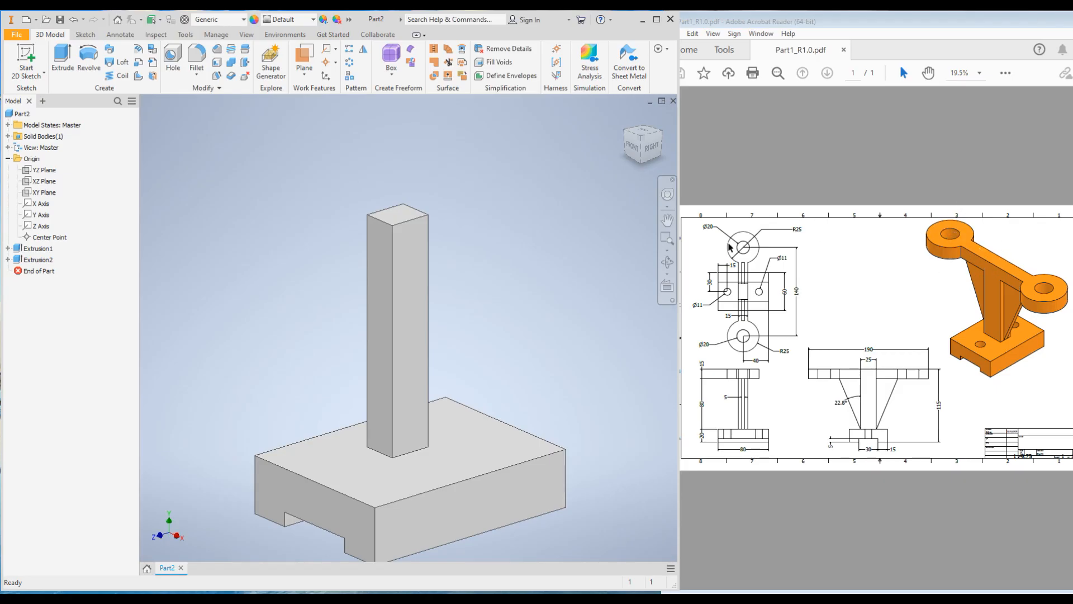
{"action": "left_click", "coordinate": [392, 215]}
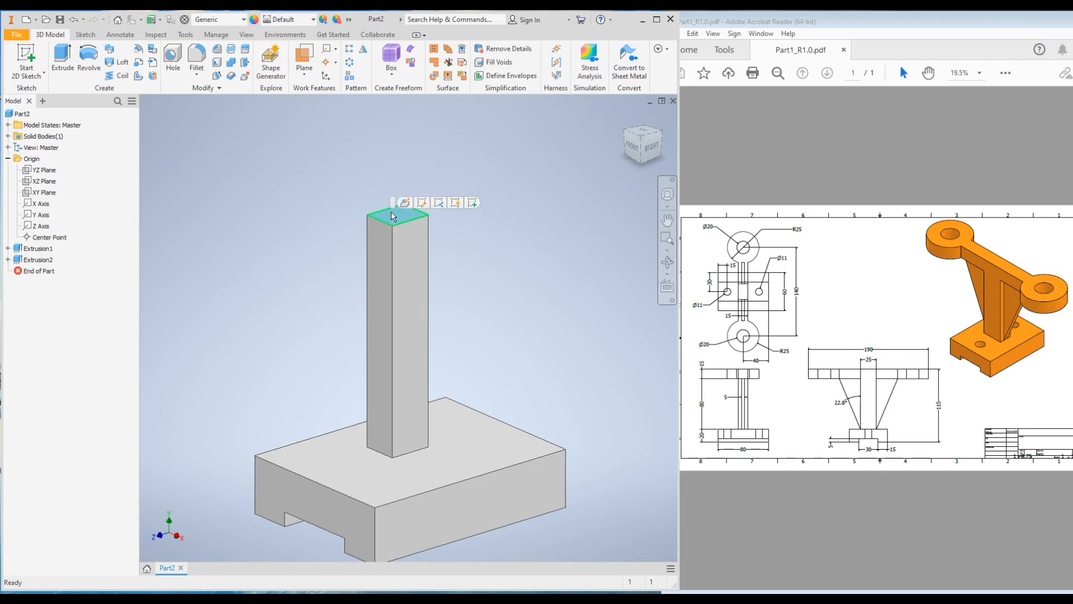
{"action": "left_click", "coordinate": [474, 204]}
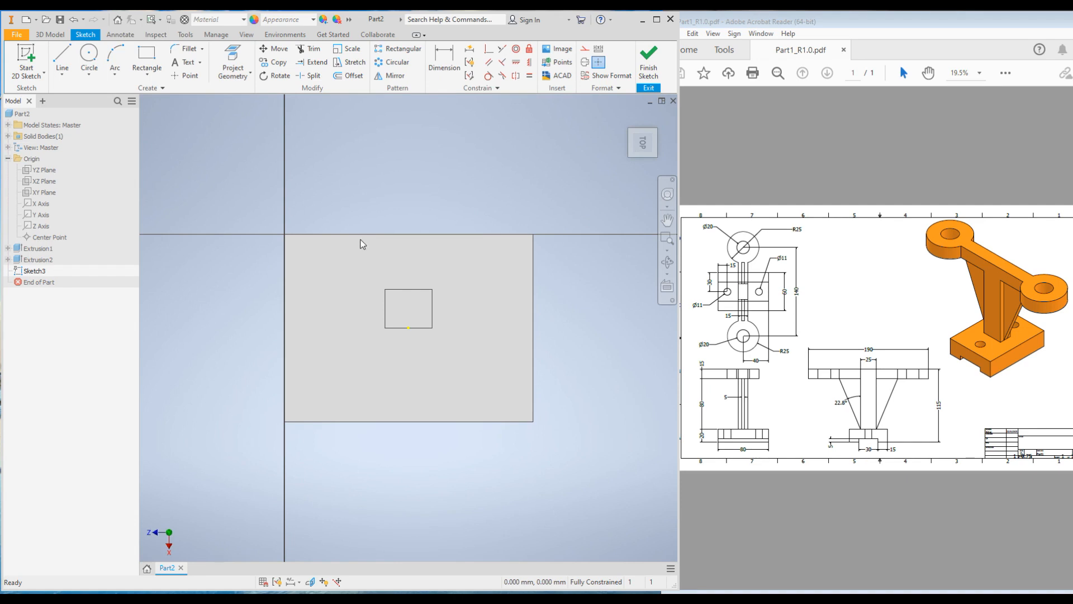
{"action": "left_click", "coordinate": [148, 54]}
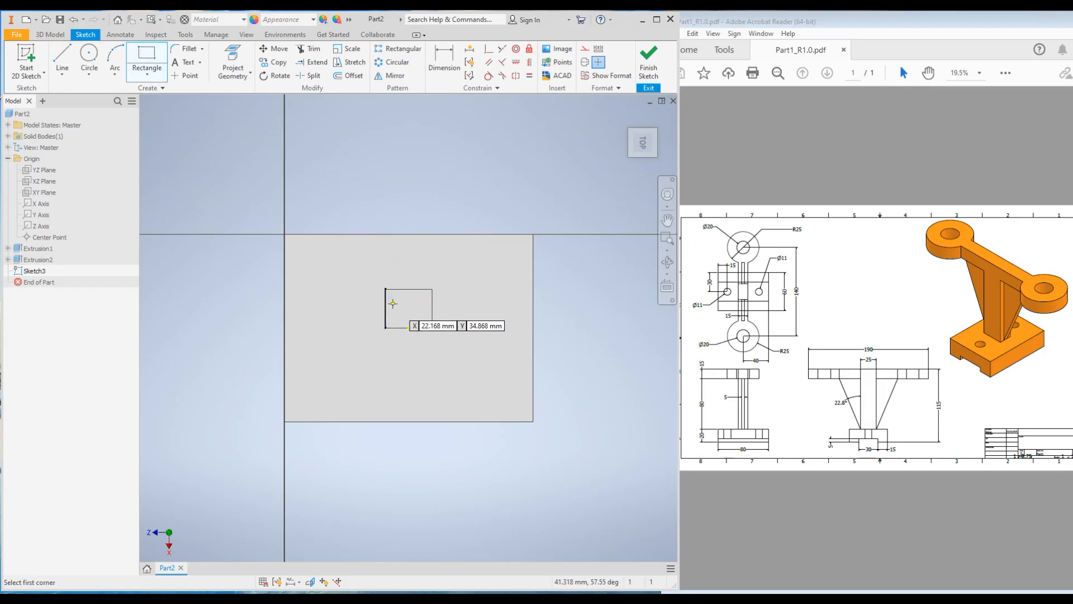
{"action": "left_click", "coordinate": [393, 304]}
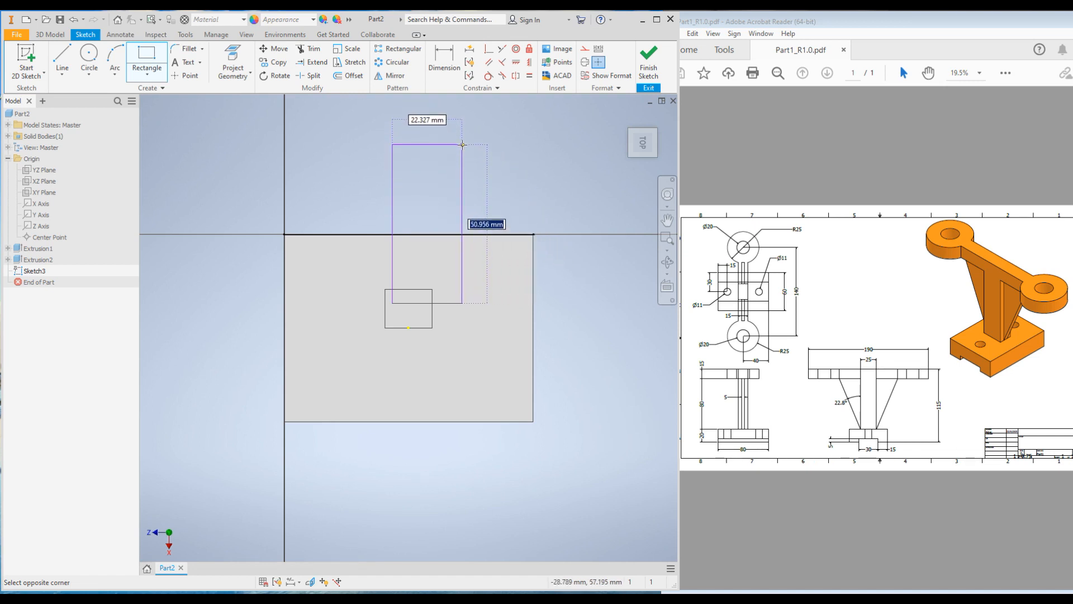
{"action": "left_click", "coordinate": [463, 145]}
Step: Dimension the arm rectangle's upper edge and long side, setting its width to 15 mm and its length to 70 mm
{"action": "left_click", "coordinate": [444, 59]}
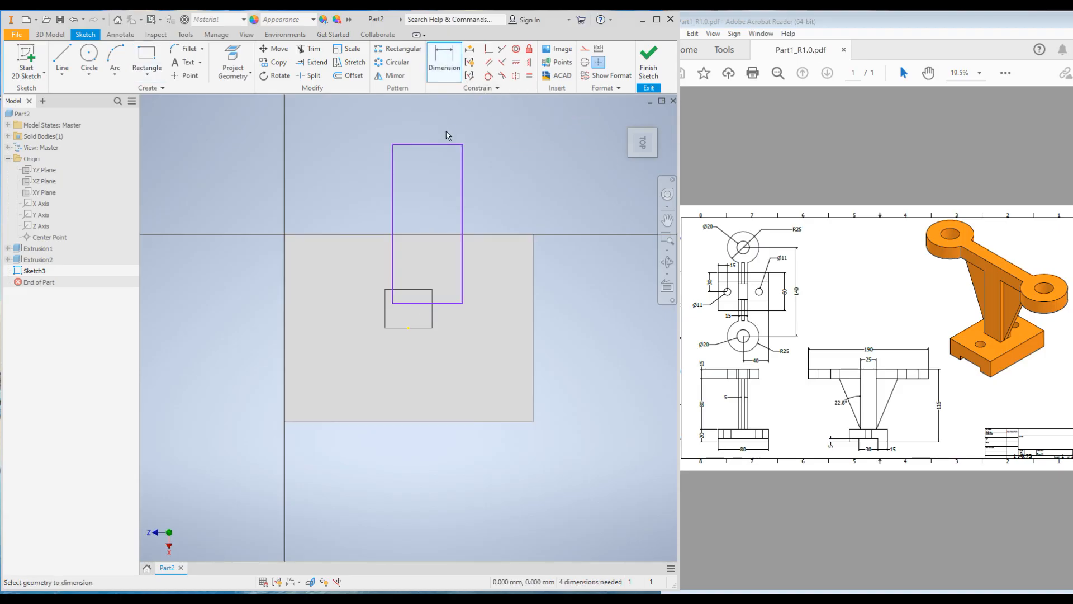
{"action": "left_click", "coordinate": [436, 148]}
{"action": "left_click", "coordinate": [434, 128]}
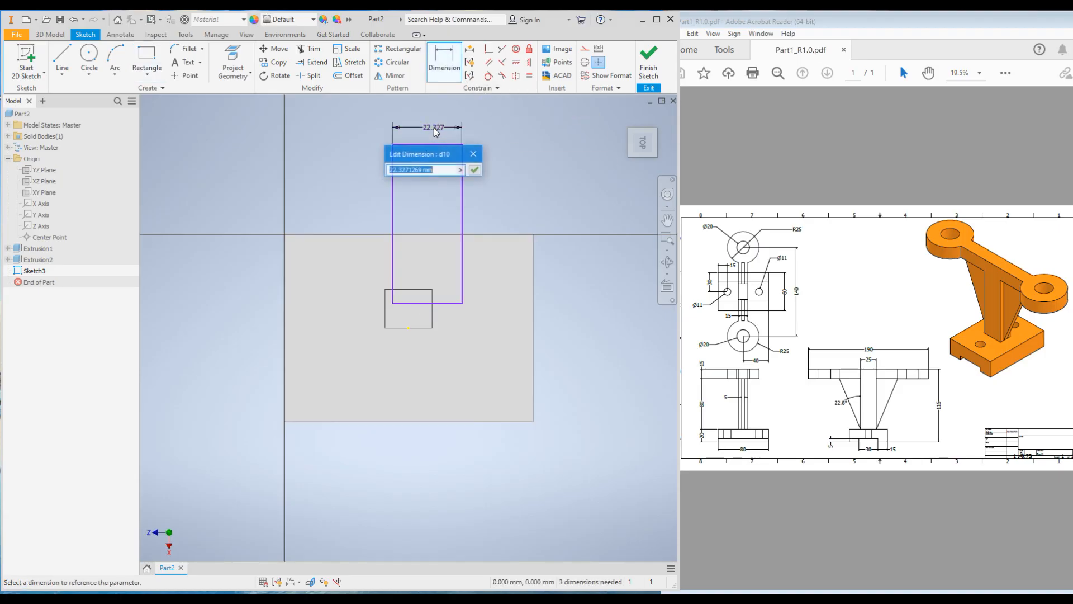
{"action": "type", "text": "15"}
{"action": "key", "text": "Return"}
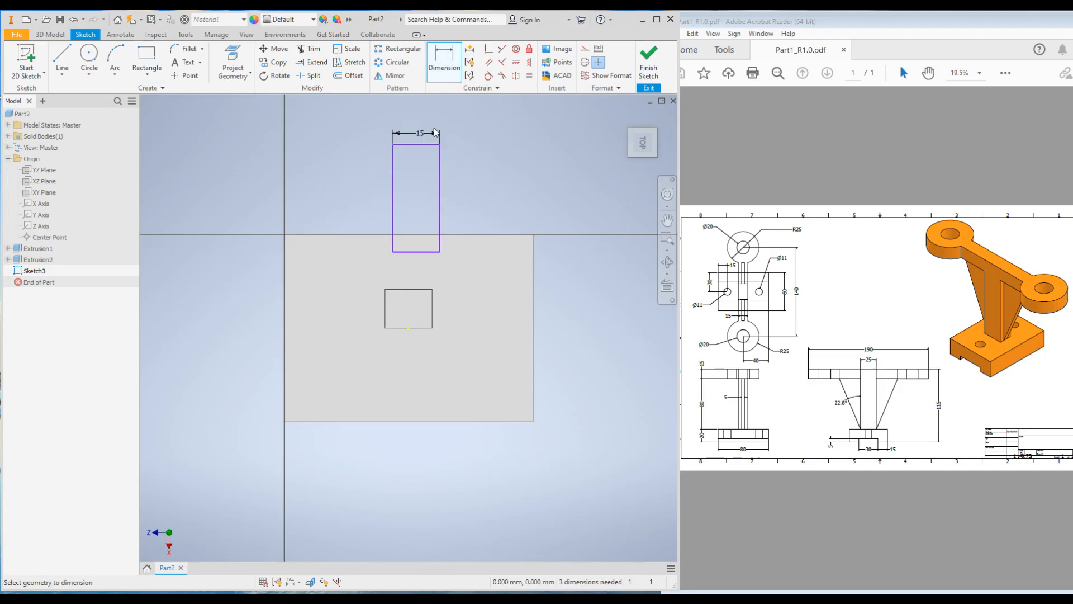
{"action": "left_click", "coordinate": [441, 187]}
{"action": "left_click", "coordinate": [480, 186]}
{"action": "type", "text": "70"}
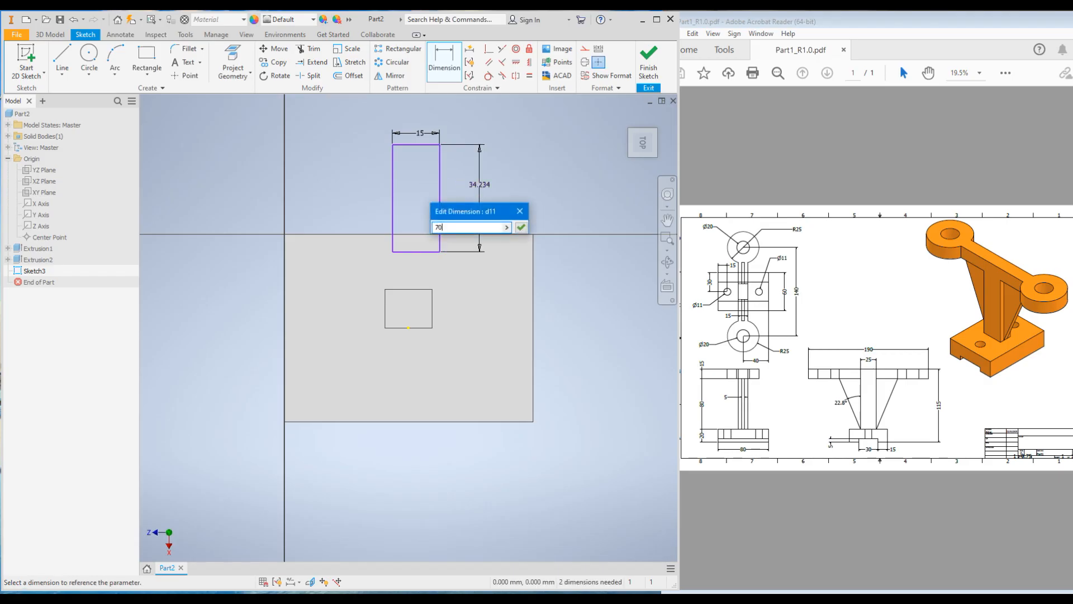
{"action": "key", "text": "Return"}
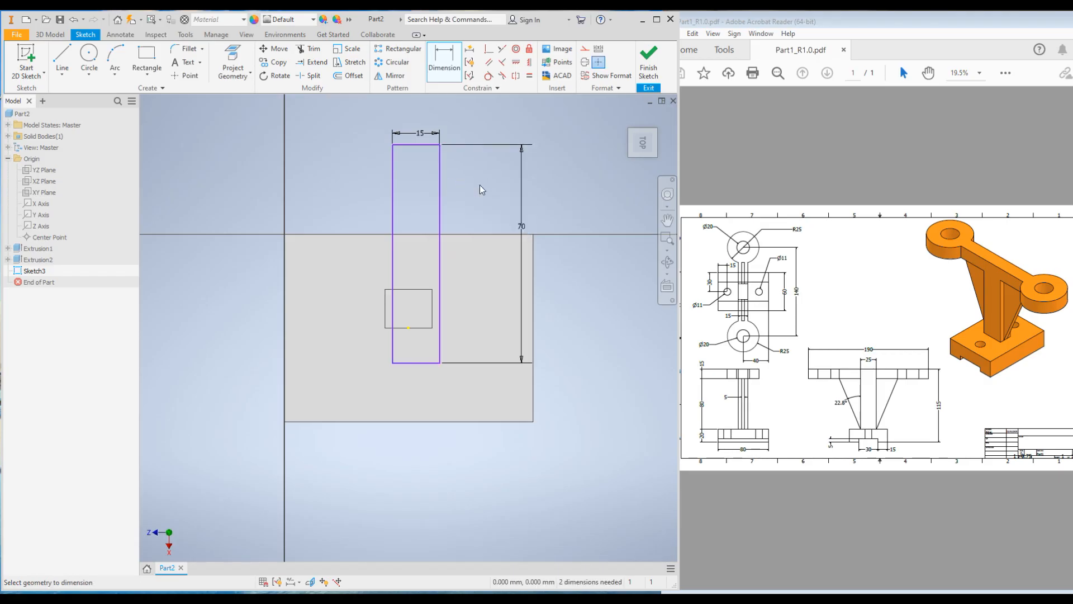
Step: Constrain the midpoint of the arm rectangle's lower short edge coincident with the midpoint of the upright's lower edge
{"action": "left_click", "coordinate": [489, 49]}
{"action": "left_click", "coordinate": [416, 363]}
{"action": "left_click", "coordinate": [409, 328]}
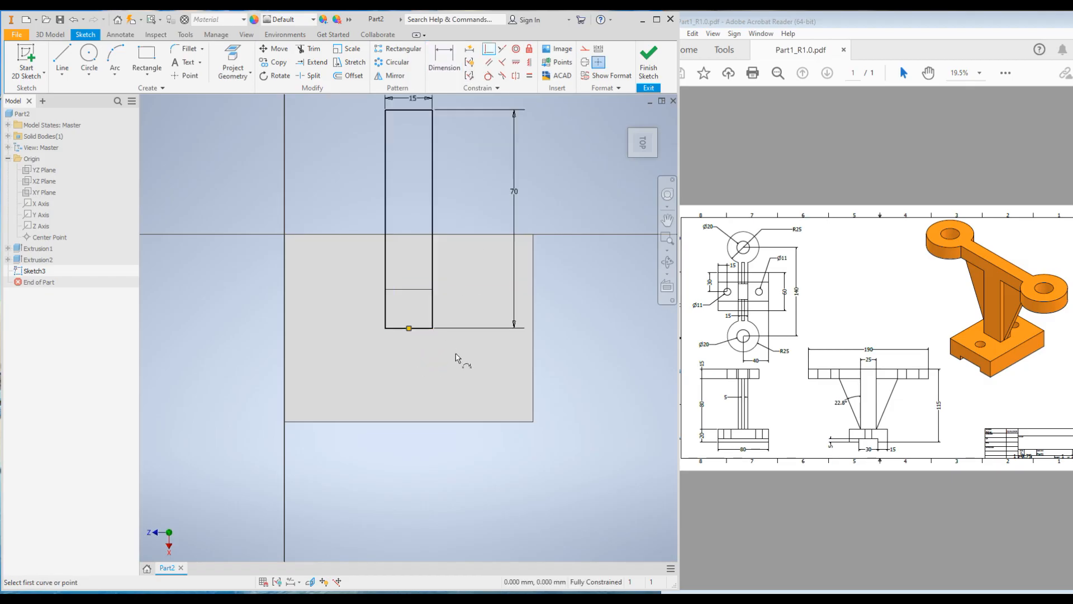
Step: Draw a 20 mm diameter circle centered on the midpoint of the arm rectangle's far short edge
{"action": "scroll", "coordinate": [456, 358], "scroll_direction": "down", "scroll_amount": 3}
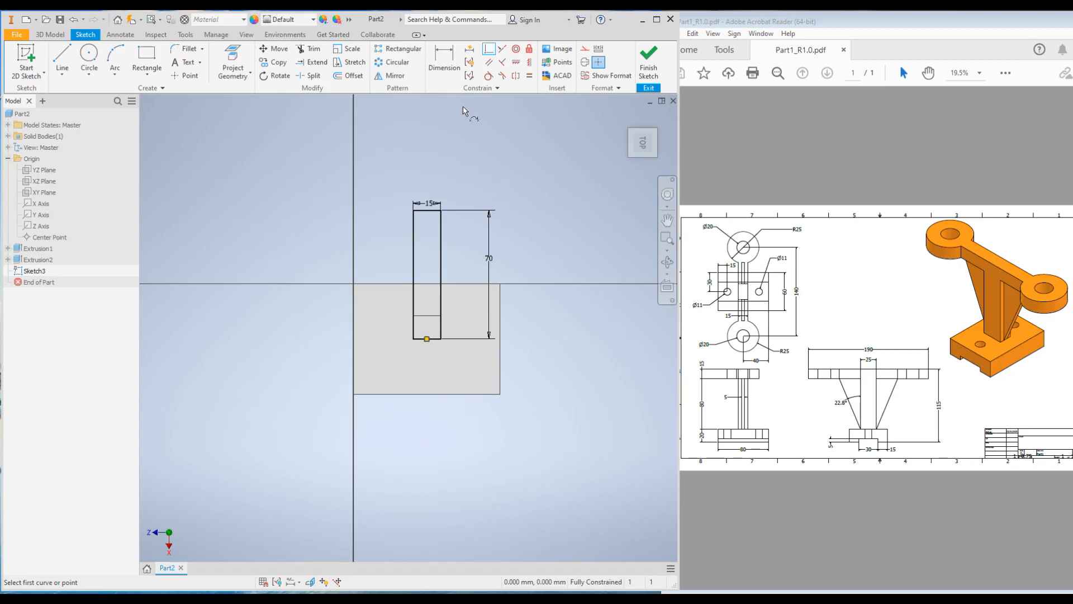
{"action": "left_click", "coordinate": [88, 54]}
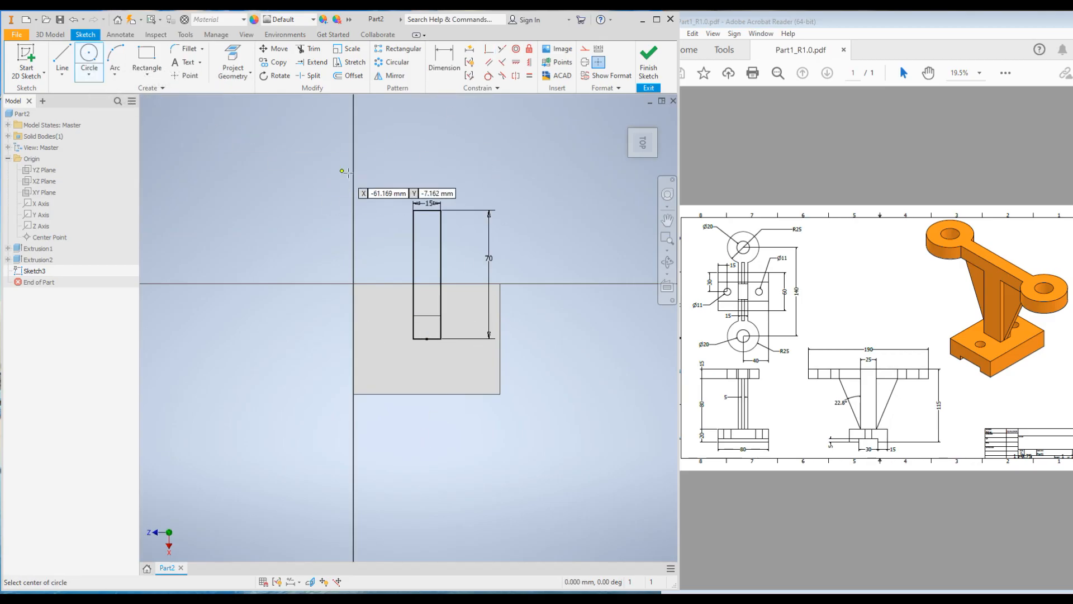
{"action": "scroll", "coordinate": [427, 209], "scroll_direction": "up", "scroll_amount": 5}
{"action": "left_click", "coordinate": [424, 203]}
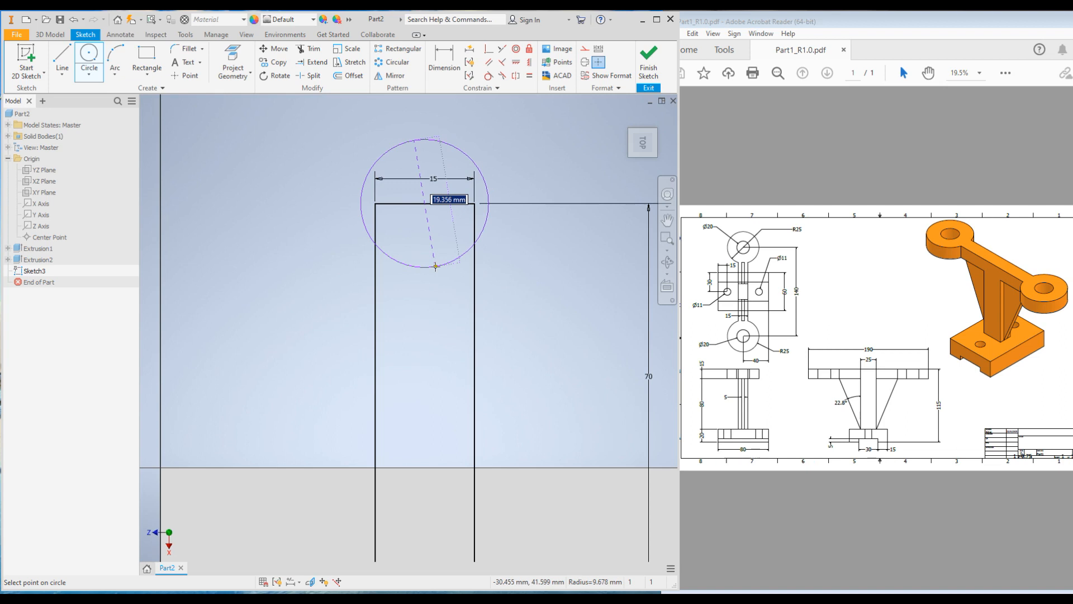
{"action": "type", "text": "20"}
{"action": "key", "text": "Return"}
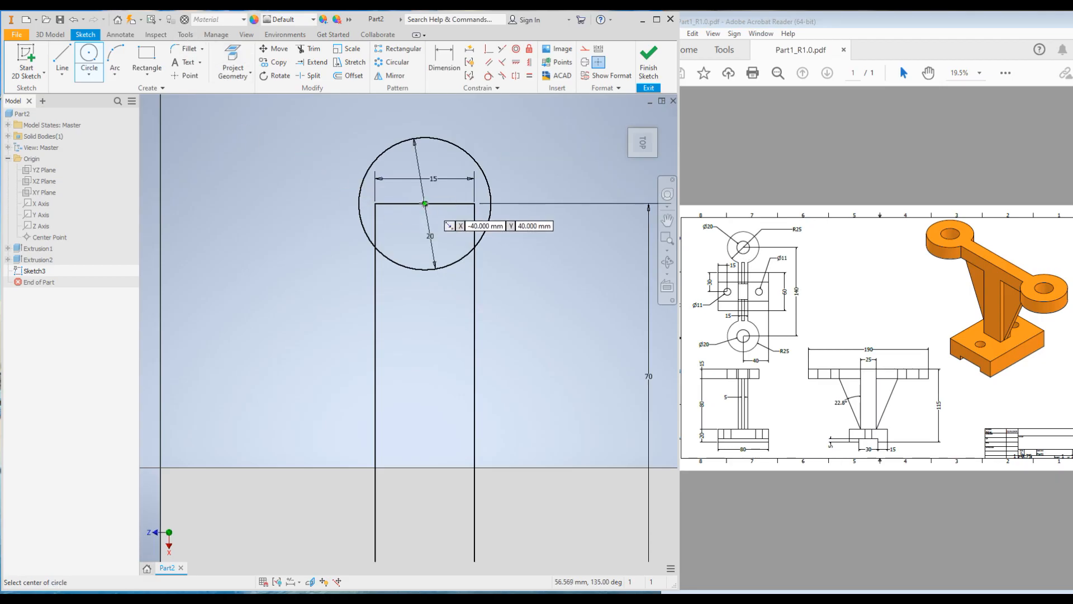
Step: Draw a 50 mm diameter circle concentric with the 20 mm circle at the arm's end
{"action": "left_click", "coordinate": [425, 204]}
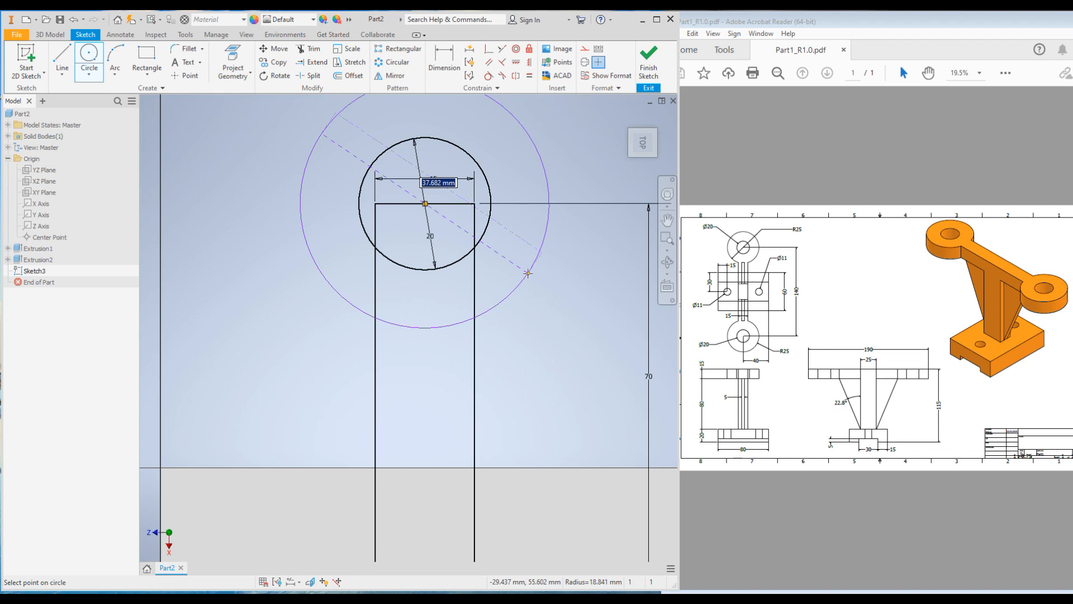
{"action": "type", "text": "50"}
{"action": "scroll", "coordinate": [528, 274], "scroll_direction": "down", "scroll_amount": 2}
{"action": "key", "text": "Return"}
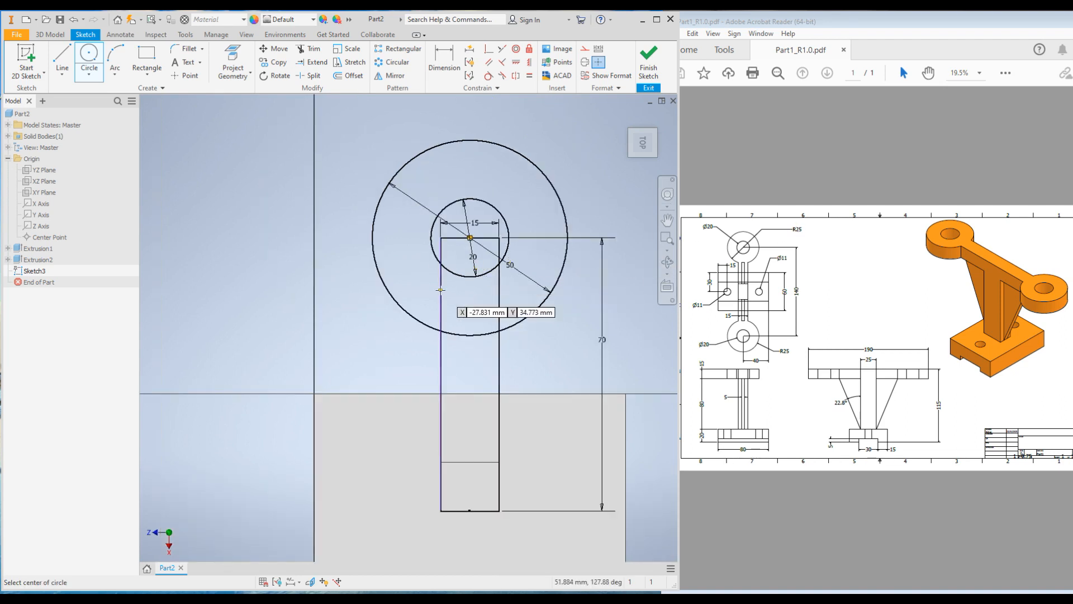
Step: Finish the arm sketch and start an Extrude feature
{"action": "scroll", "coordinate": [439, 282], "scroll_direction": "down", "scroll_amount": 2}
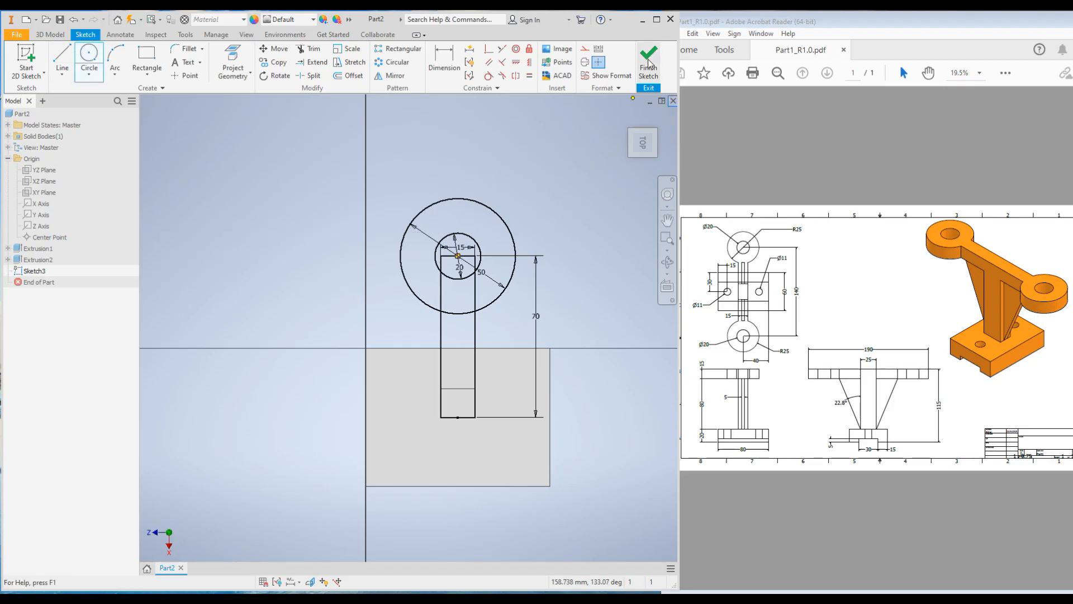
{"action": "scroll", "coordinate": [438, 271], "scroll_direction": "up", "scroll_amount": 3}
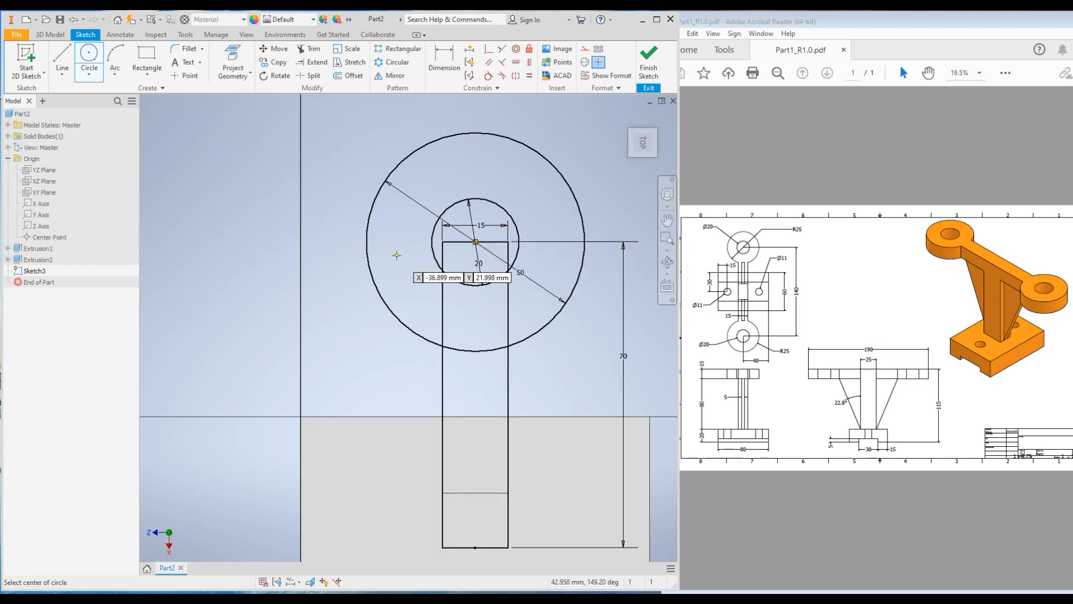
{"action": "left_click", "coordinate": [642, 67]}
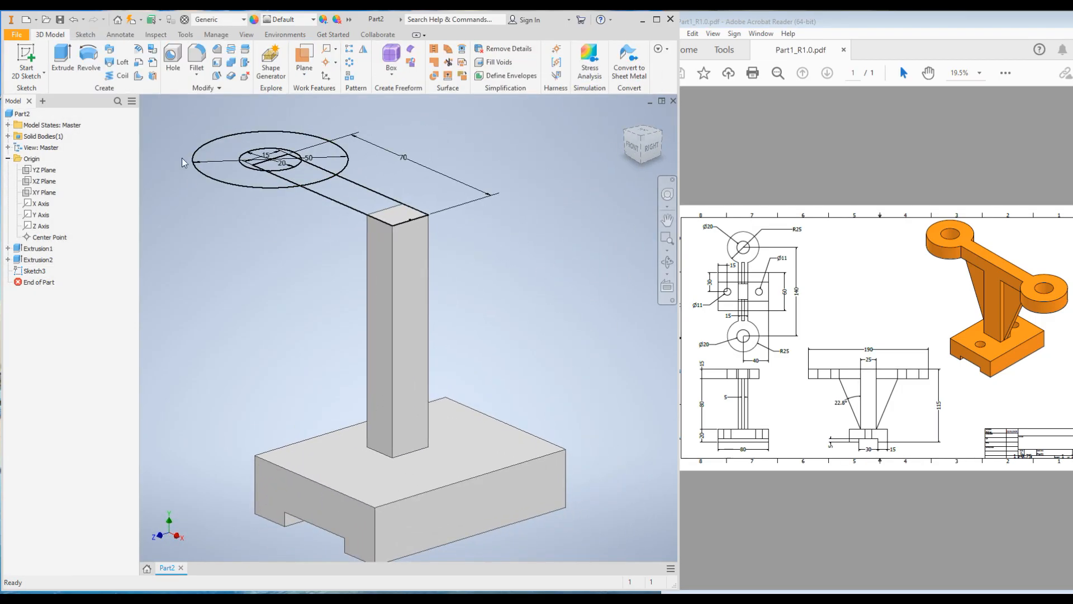
{"action": "left_click", "coordinate": [62, 58]}
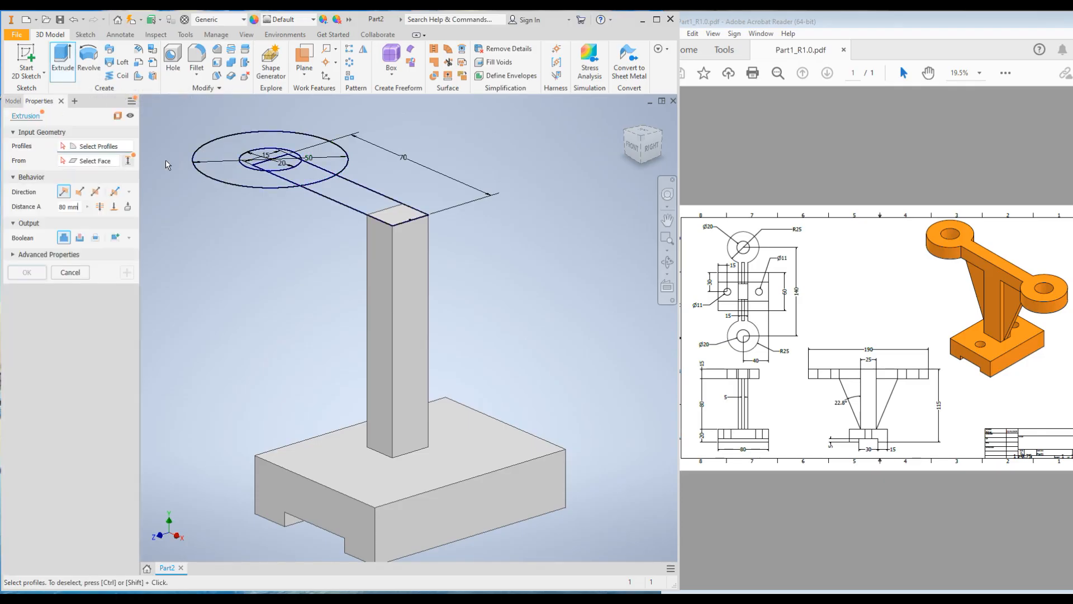
{"action": "left_click", "coordinate": [356, 199]}
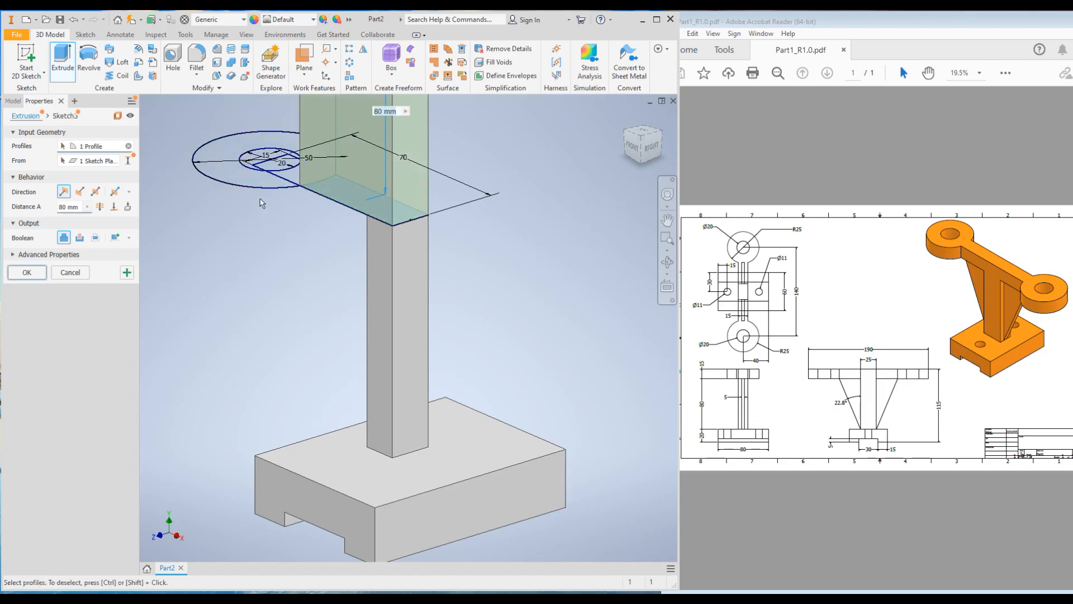
{"action": "left_click", "coordinate": [248, 180]}
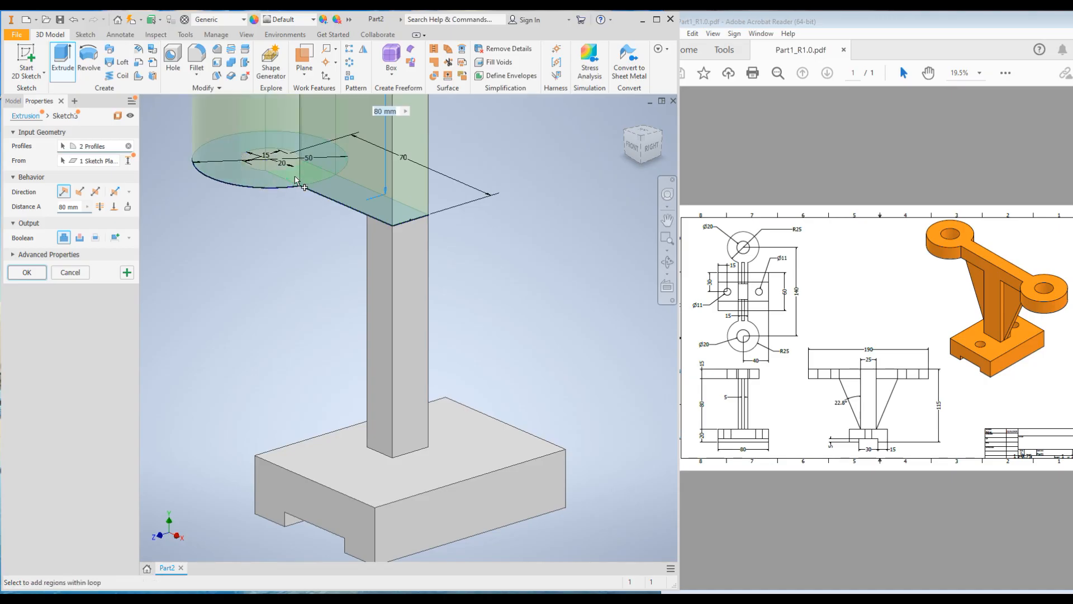
{"action": "left_click", "coordinate": [289, 175]}
{"action": "scroll", "coordinate": [313, 274], "scroll_direction": "up", "scroll_amount": 5}
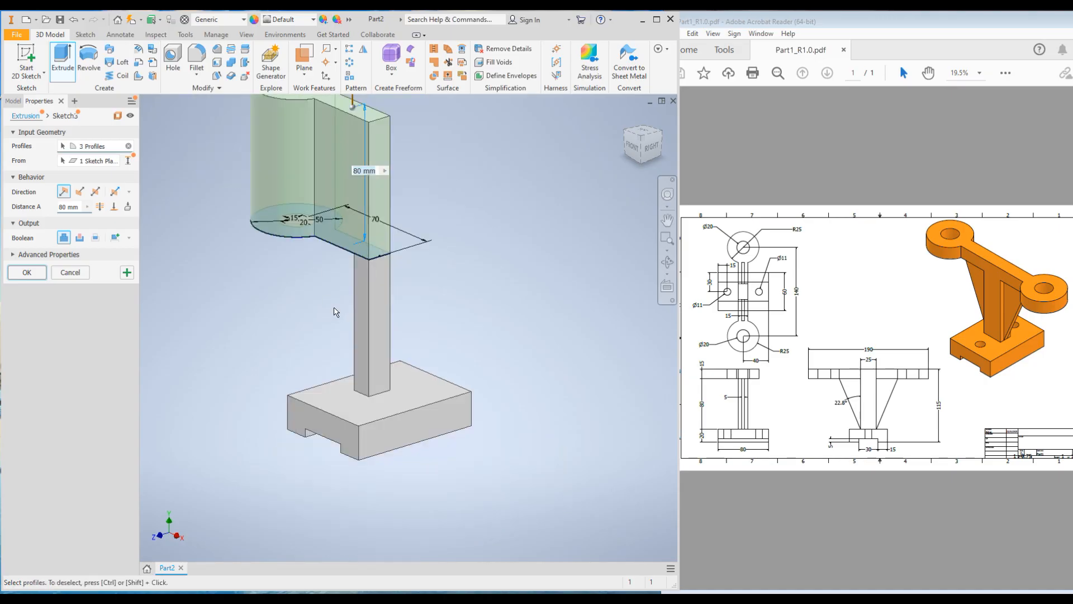
{"action": "scroll", "coordinate": [296, 160], "scroll_direction": "down", "scroll_amount": 3}
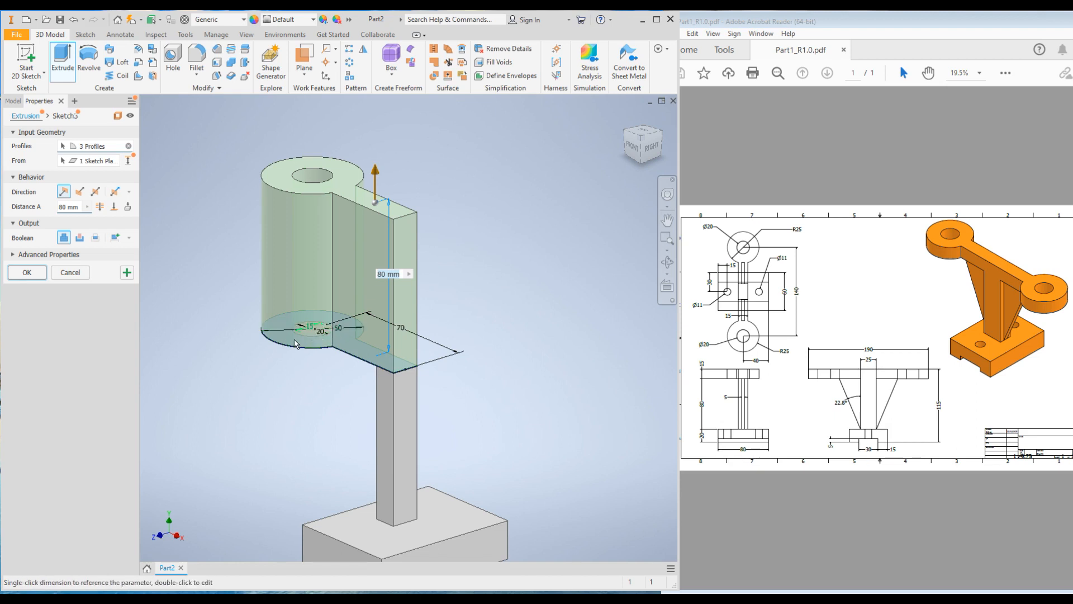
{"action": "scroll", "coordinate": [302, 342], "scroll_direction": "up", "scroll_amount": 5}
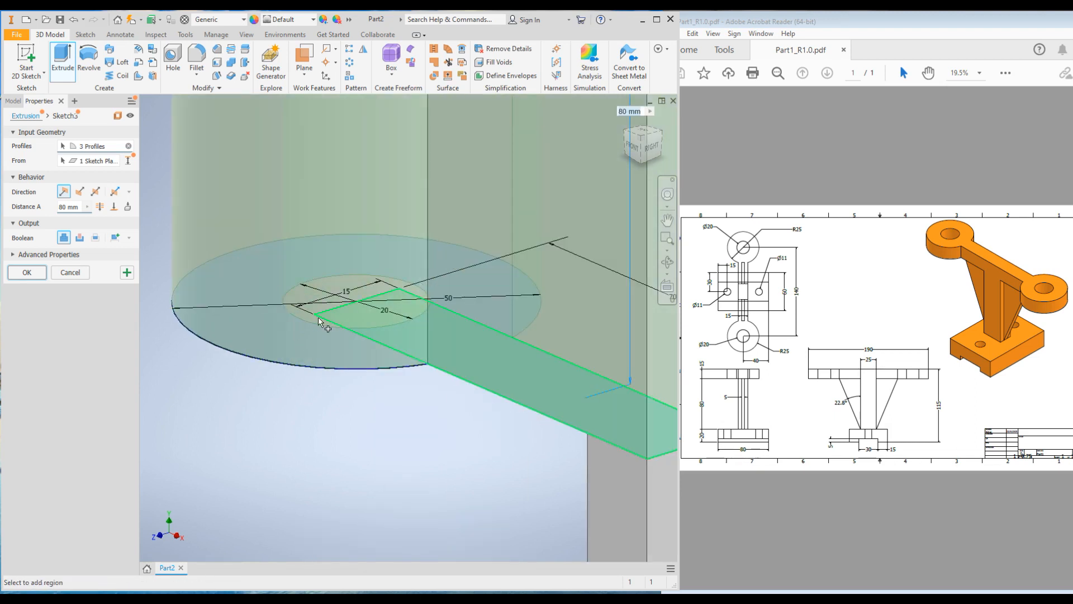
{"action": "scroll", "coordinate": [376, 331], "scroll_direction": "down", "scroll_amount": 5}
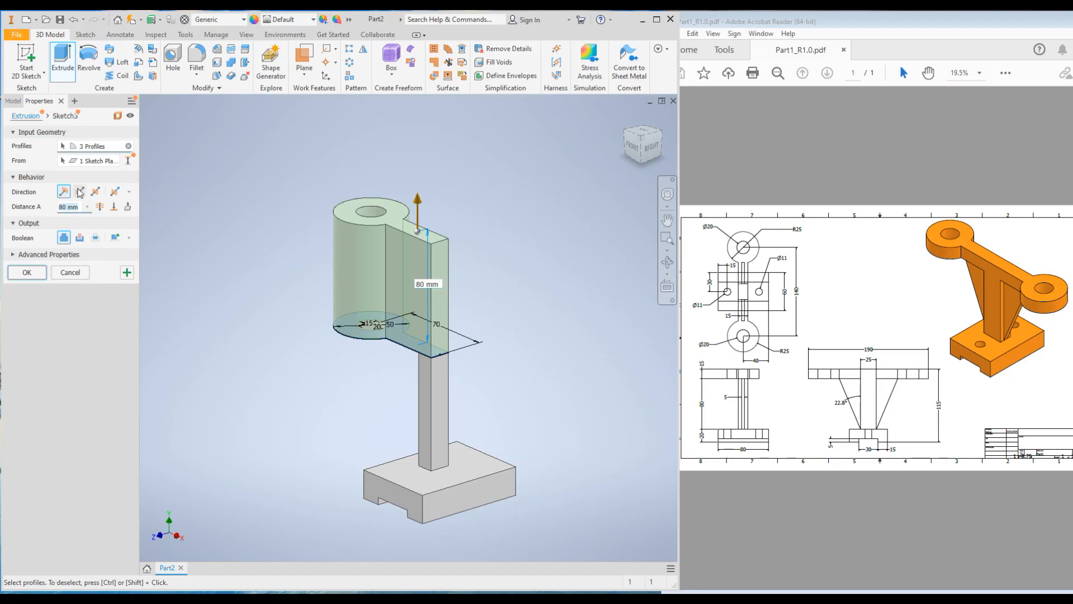
{"action": "left_click", "coordinate": [128, 146]}
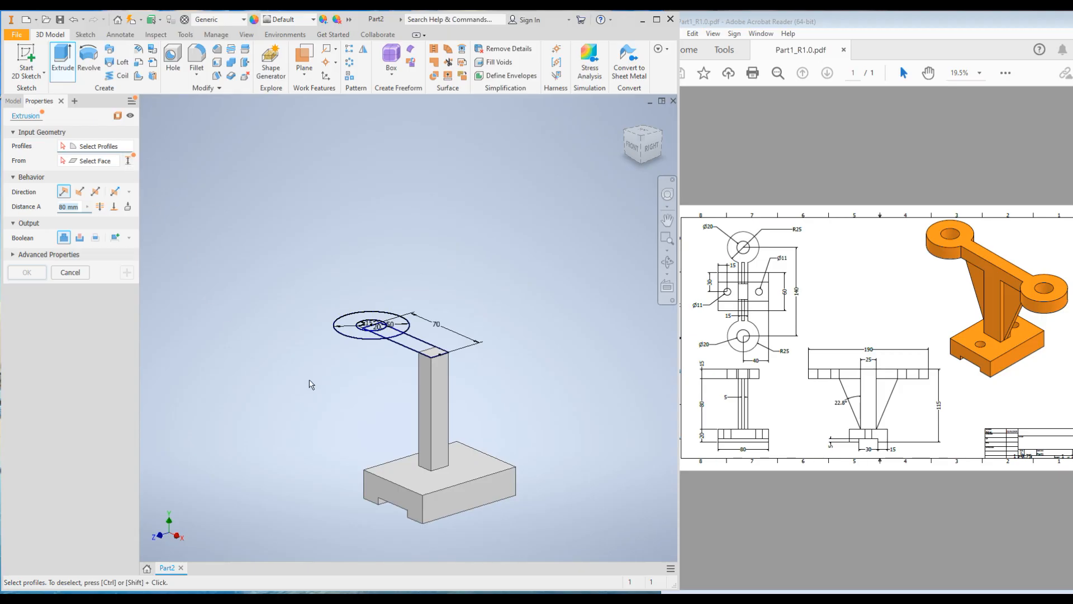
Step: Extrude the arm and the outer ring regions 15 mm upward, leaving the 20 mm circle open as a hole
{"action": "scroll", "coordinate": [305, 374], "scroll_direction": "up", "scroll_amount": 4}
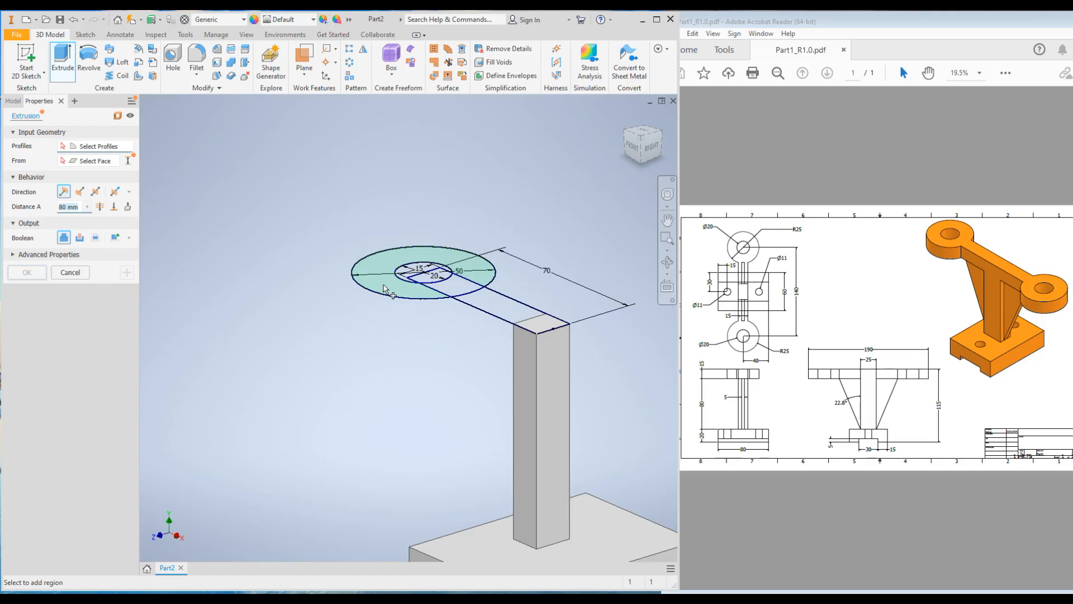
{"action": "left_click", "coordinate": [385, 288]}
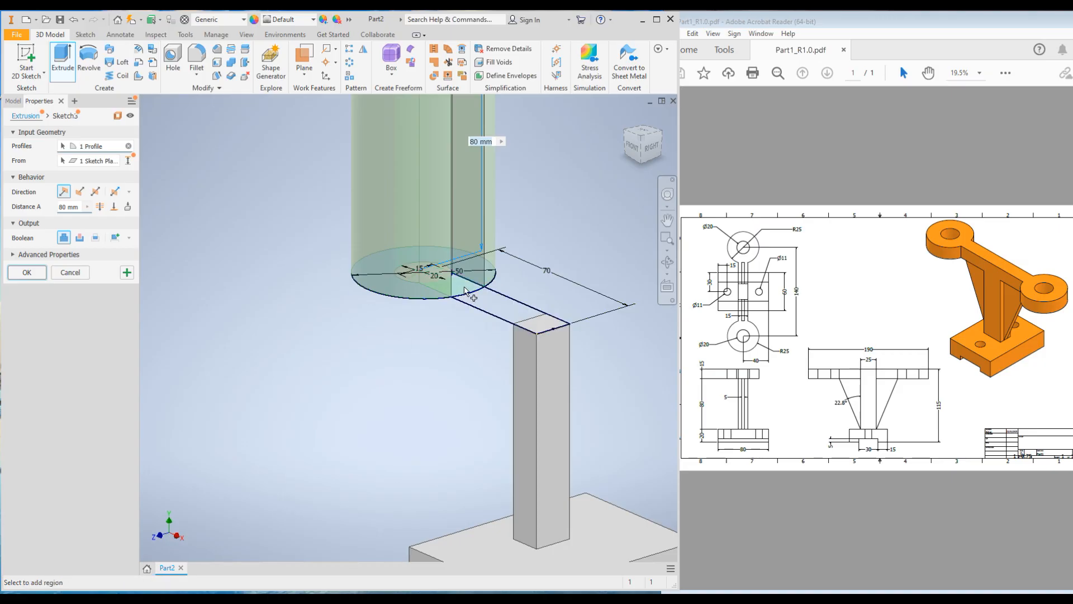
{"action": "left_click", "coordinate": [465, 291]}
{"action": "scroll", "coordinate": [466, 290], "scroll_direction": "down", "scroll_amount": 3}
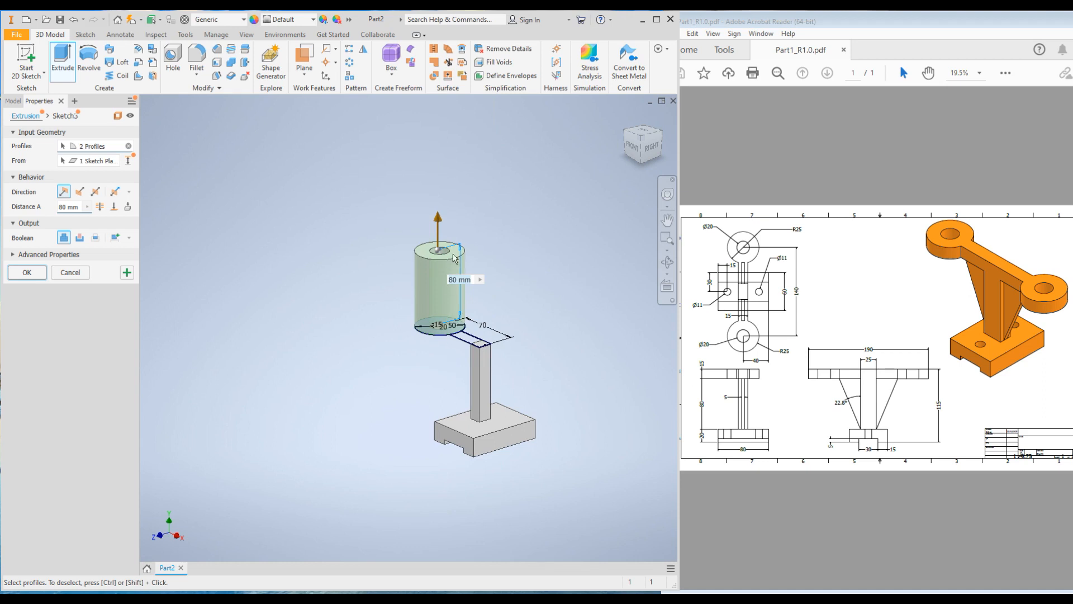
{"action": "scroll", "coordinate": [361, 241], "scroll_direction": "up", "scroll_amount": 2}
{"action": "scroll", "coordinate": [446, 440], "scroll_direction": "up", "scroll_amount": 3}
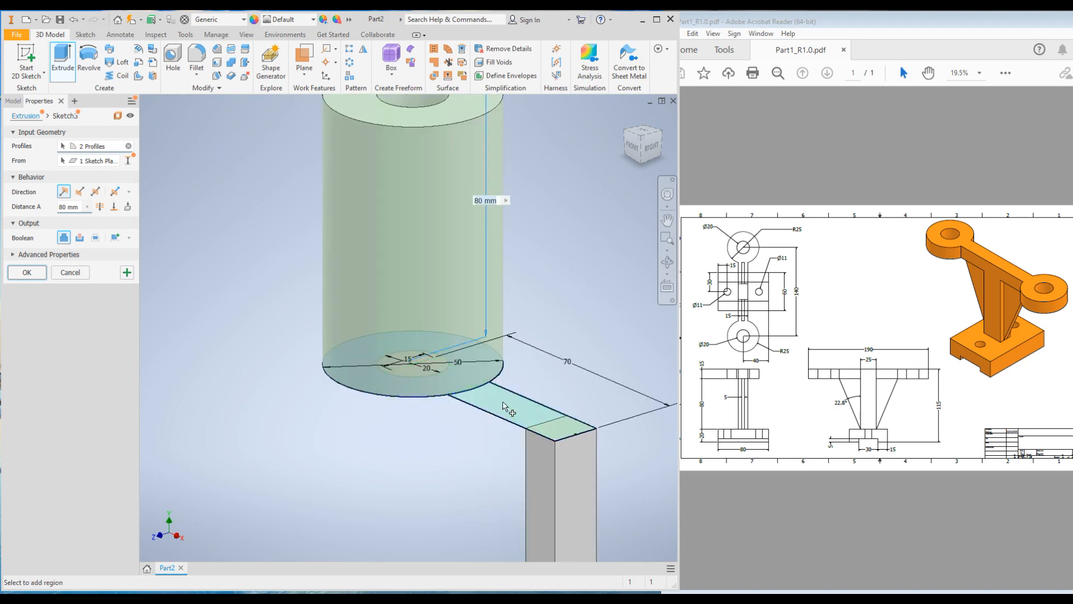
{"action": "left_click", "coordinate": [504, 402]}
{"action": "scroll", "coordinate": [504, 400], "scroll_direction": "down", "scroll_amount": 3}
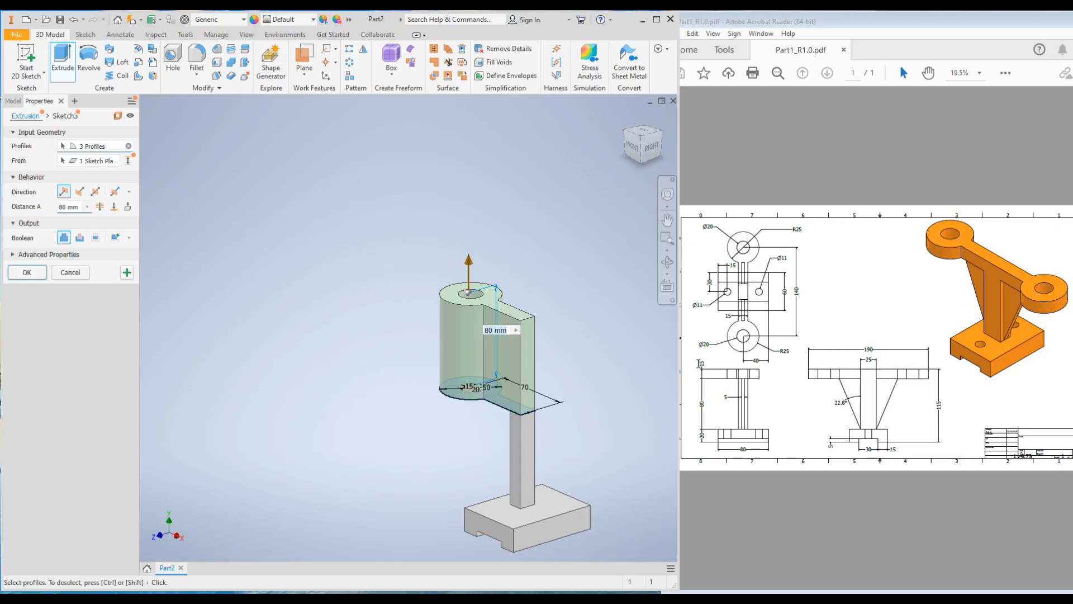
{"action": "left_click", "coordinate": [76, 207]}
{"action": "type", "text": "15"}
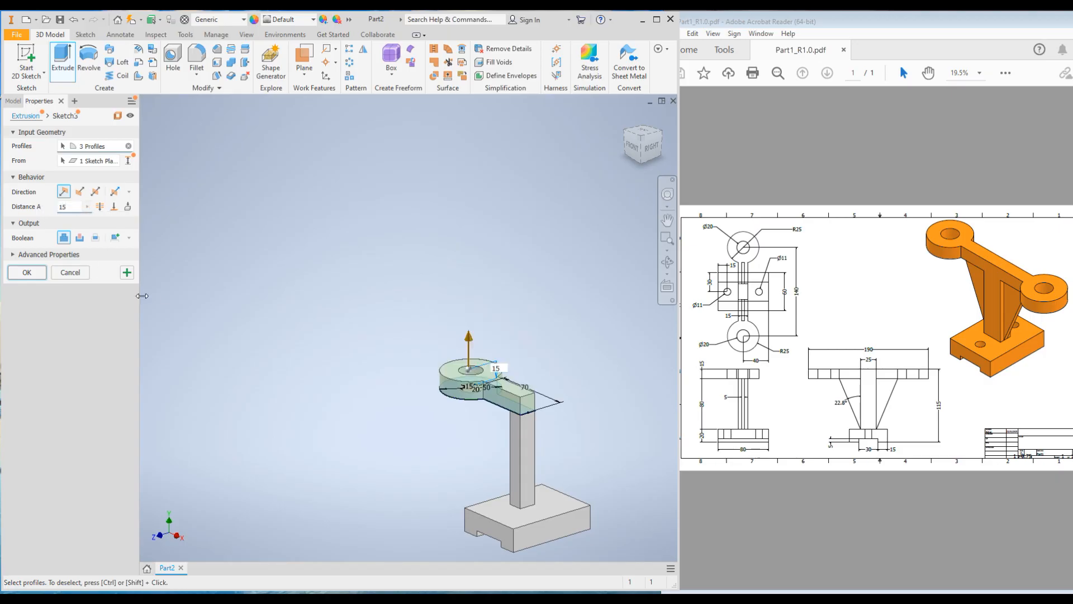
{"action": "key", "text": "Return"}
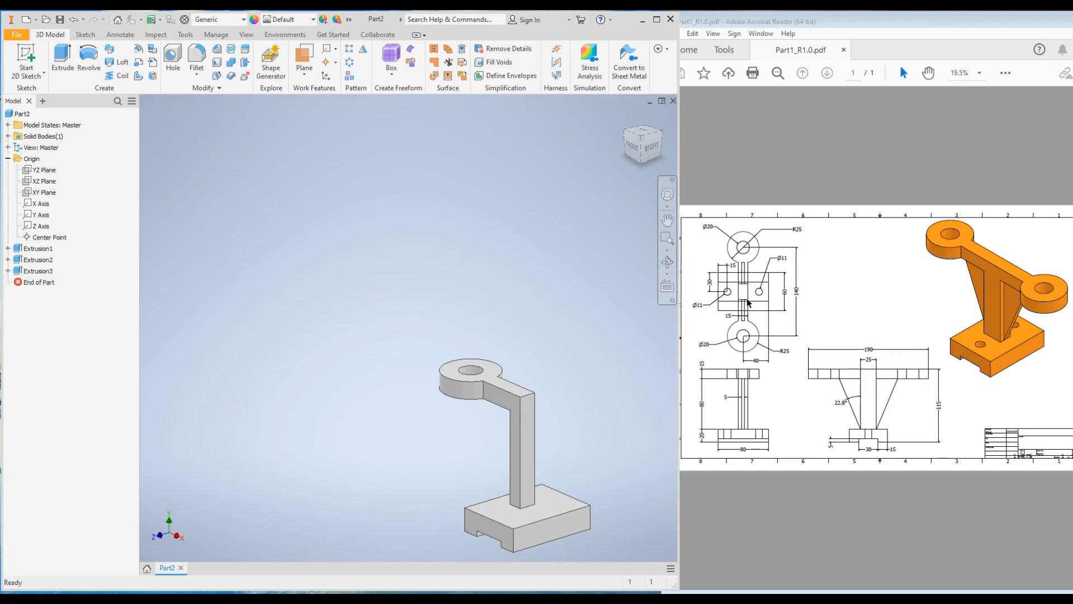
Step: Start a new sketch on the XY origin plane through the middle of the bracket
{"action": "left_click", "coordinate": [38, 194]}
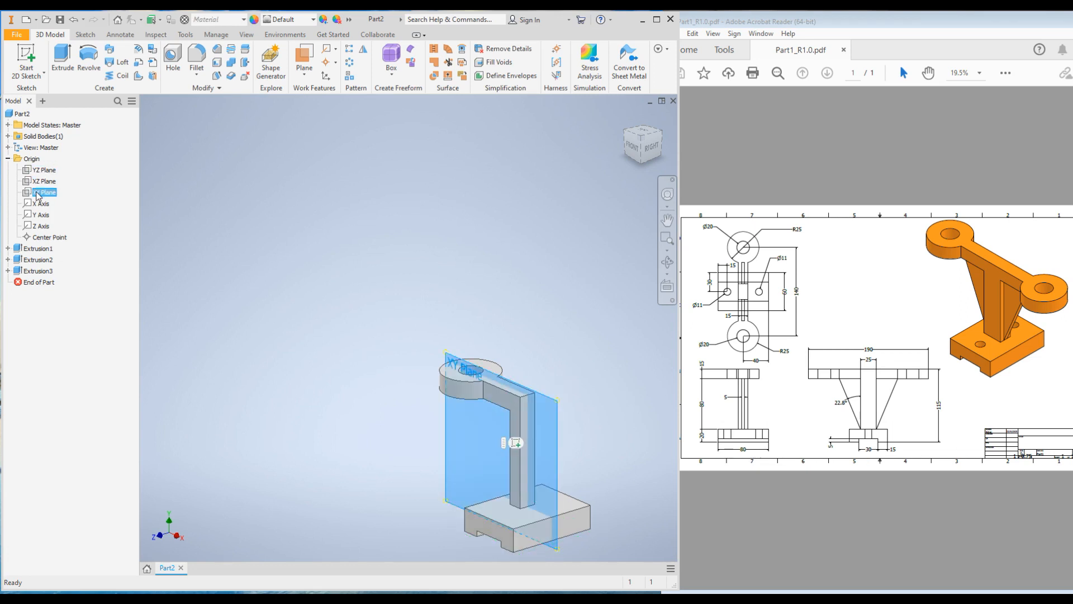
{"action": "right_click", "coordinate": [38, 194]}
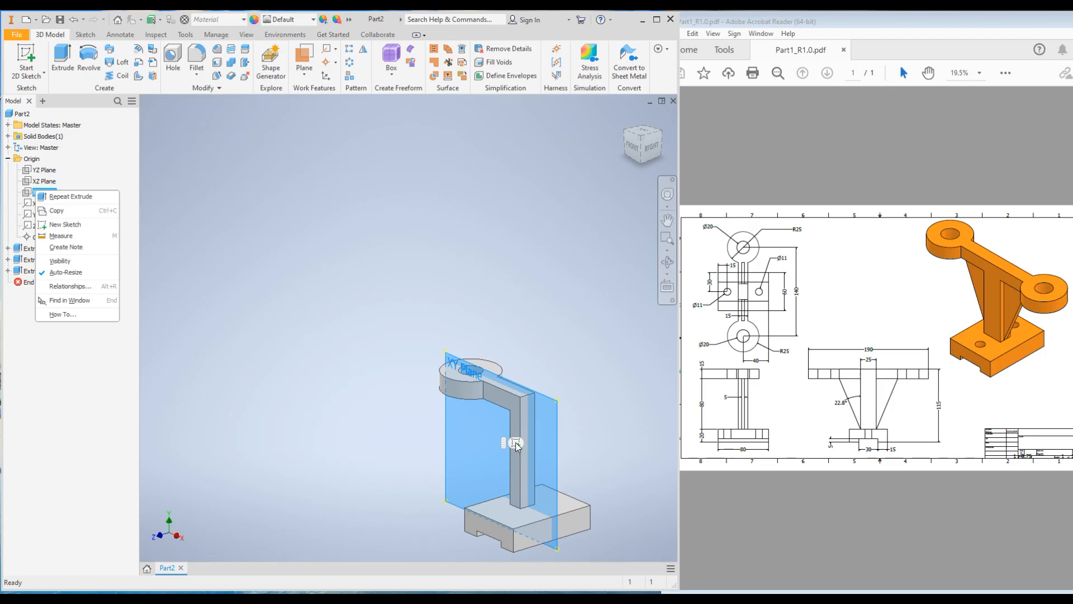
{"action": "left_click", "coordinate": [331, 432]}
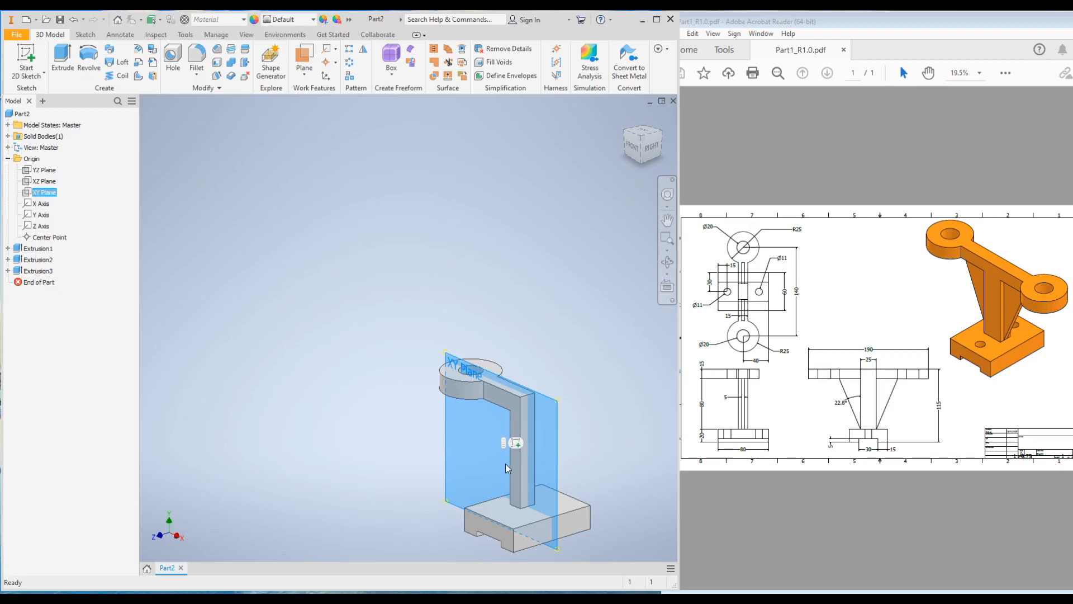
{"action": "left_click", "coordinate": [514, 444]}
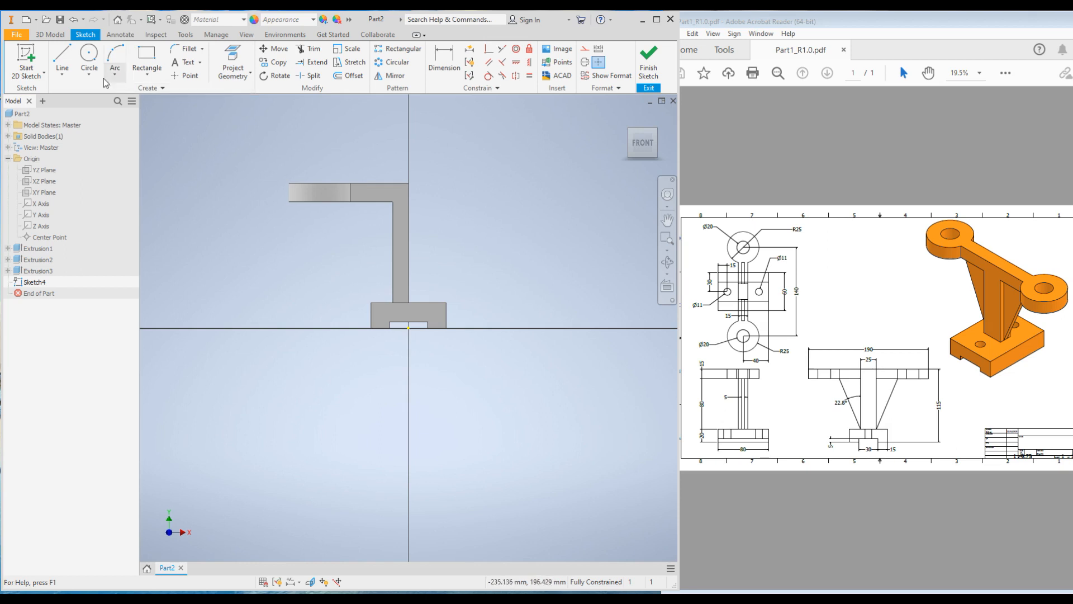
Step: Draw a diagonal line from the arm's underside where it meets the ring to the upright's lower corner on the base
{"action": "left_click", "coordinate": [62, 61]}
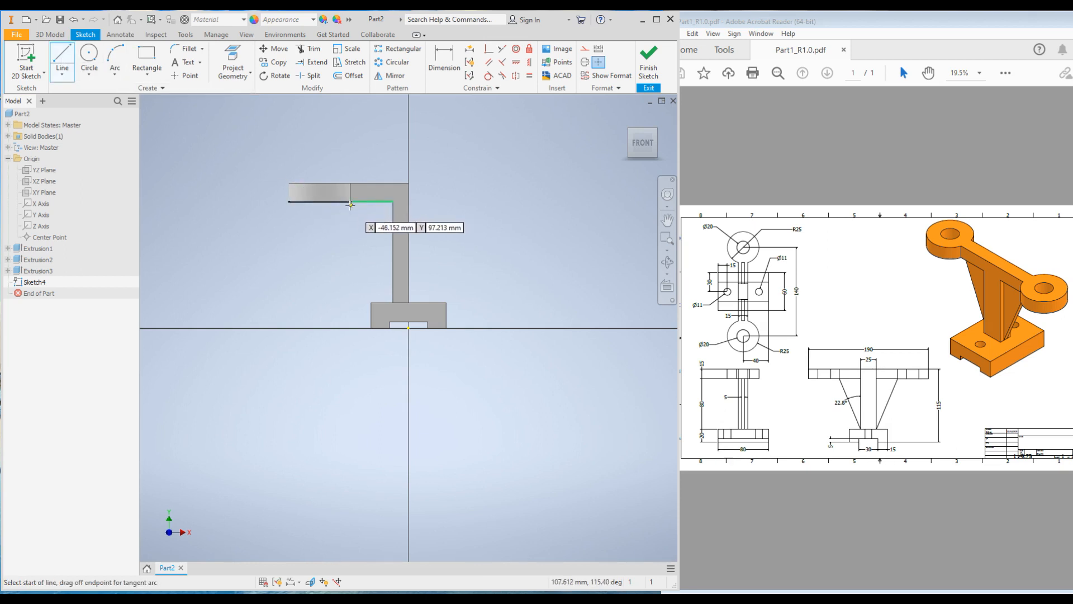
{"action": "scroll", "coordinate": [347, 213], "scroll_direction": "up", "scroll_amount": 4}
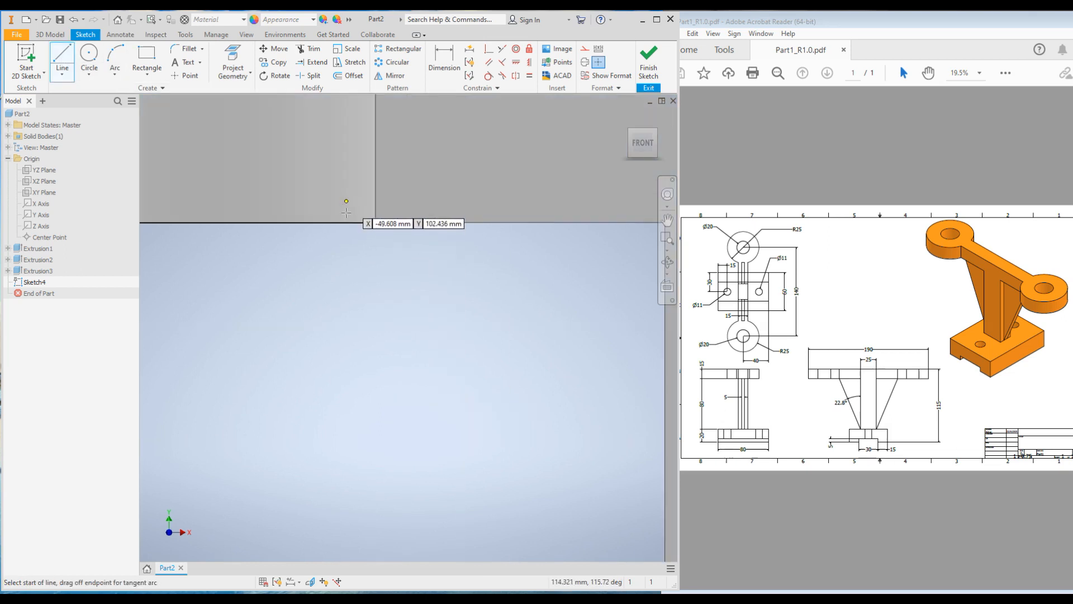
{"action": "left_click", "coordinate": [377, 222]}
{"action": "scroll", "coordinate": [376, 221], "scroll_direction": "down", "scroll_amount": 4}
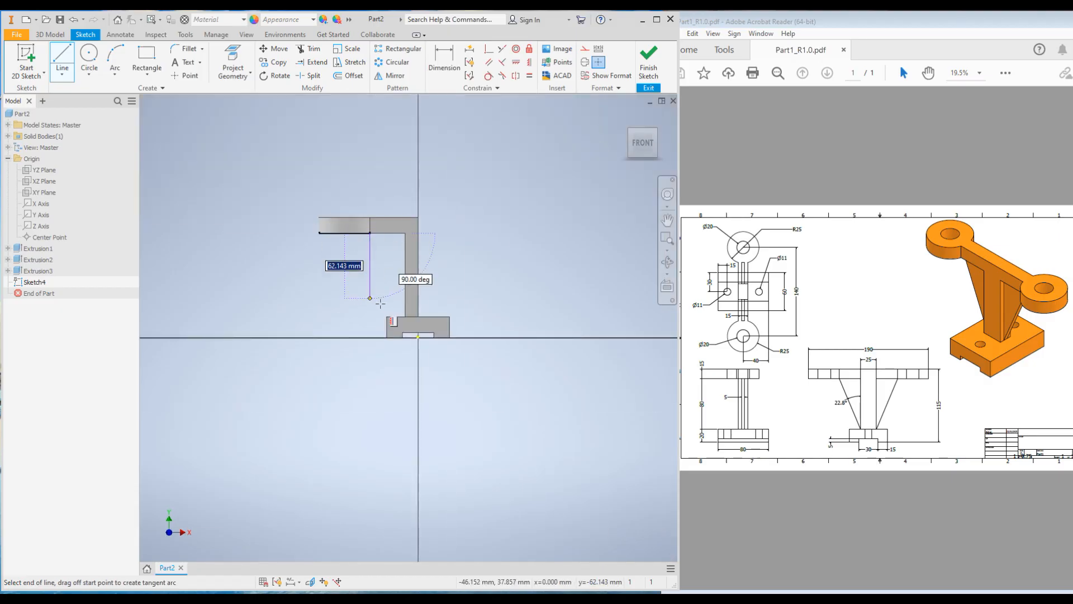
{"action": "scroll", "coordinate": [384, 304], "scroll_direction": "up", "scroll_amount": 2}
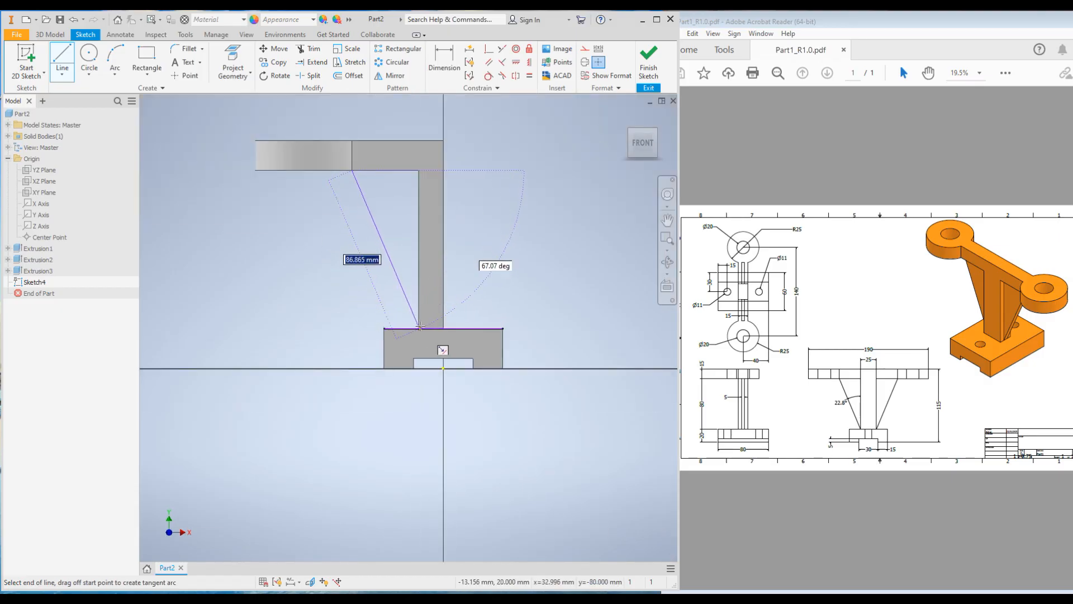
{"action": "left_click", "coordinate": [418, 326]}
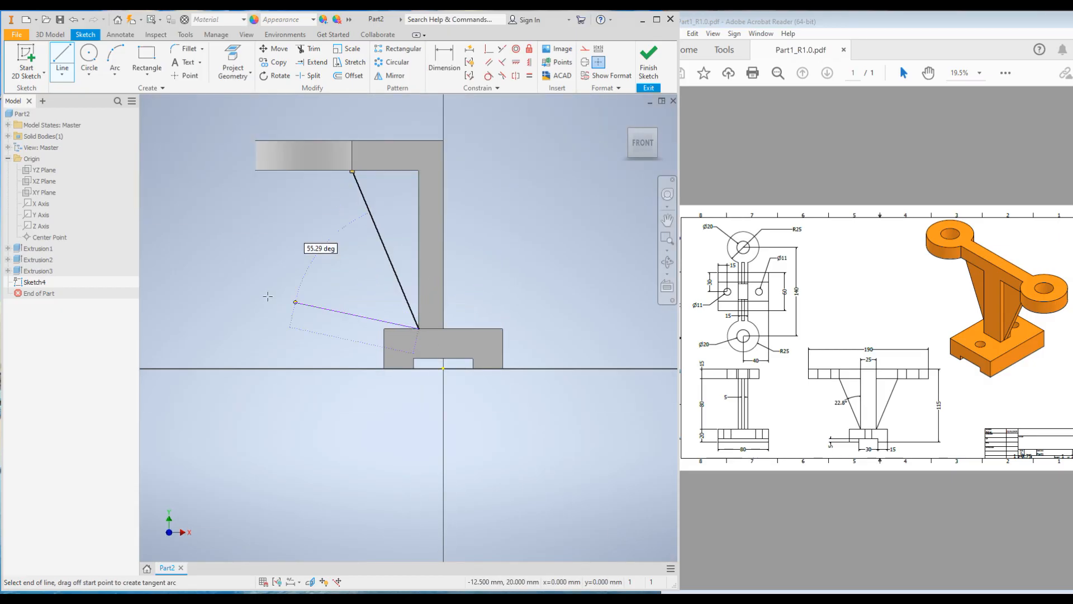
{"action": "key", "text": "Escape"}
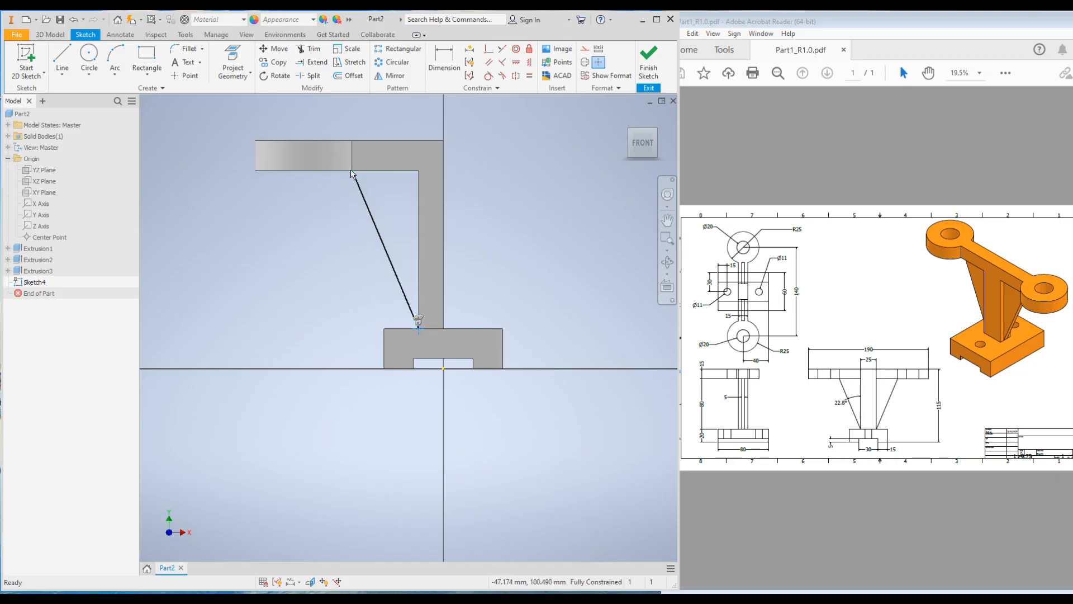
Step: Review the 2D sketch settings for automatically projected edges in the application options
{"action": "mouse_move", "coordinate": [357, 180]}
{"action": "left_mouse_down"}
{"action": "mouse_move", "coordinate": [384, 197]}
{"action": "mouse_move", "coordinate": [354, 163]}
{"action": "left_mouse_up"}
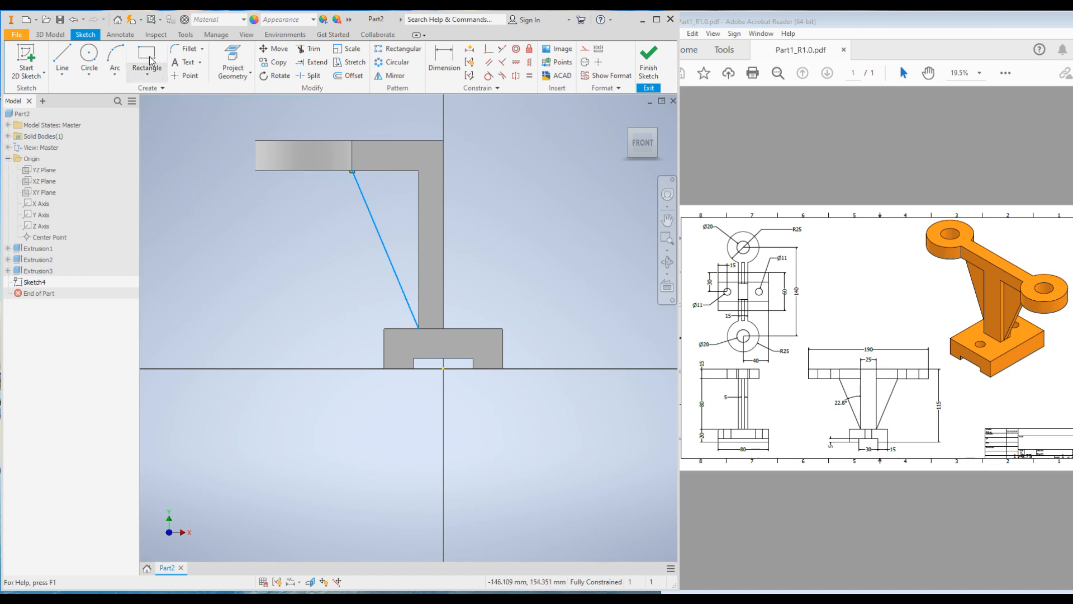
{"action": "left_click", "coordinate": [155, 34]}
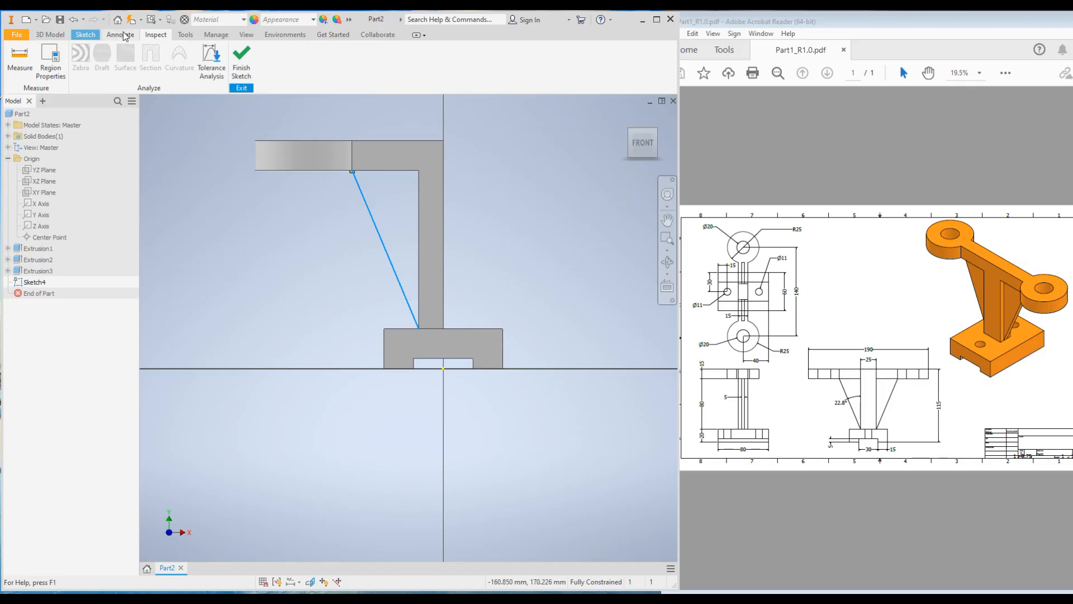
{"action": "left_click", "coordinate": [215, 36]}
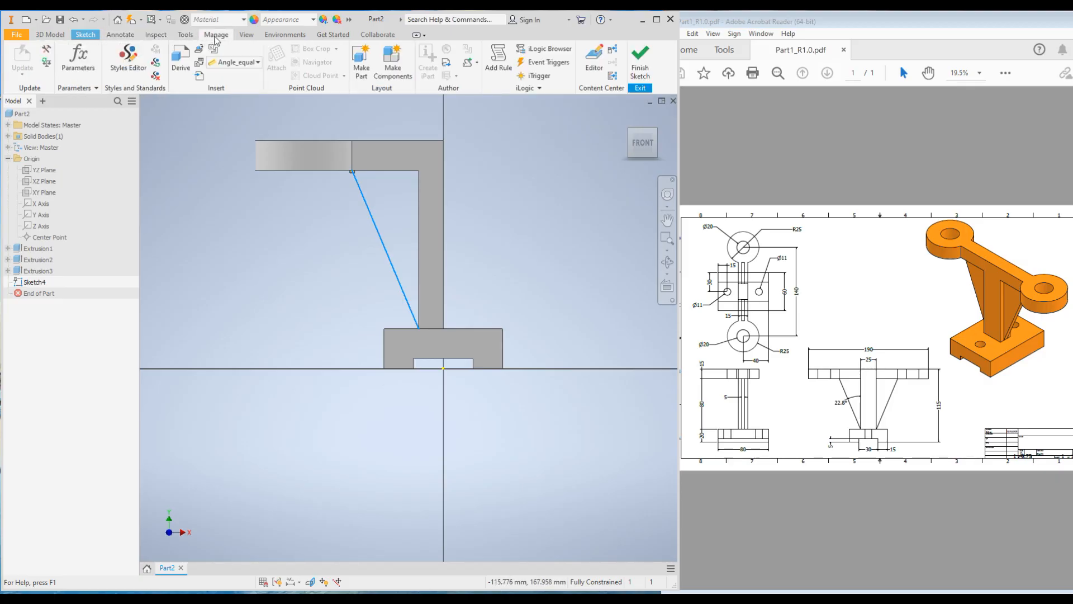
{"action": "left_click", "coordinate": [185, 34]}
{"action": "left_click", "coordinate": [171, 67]}
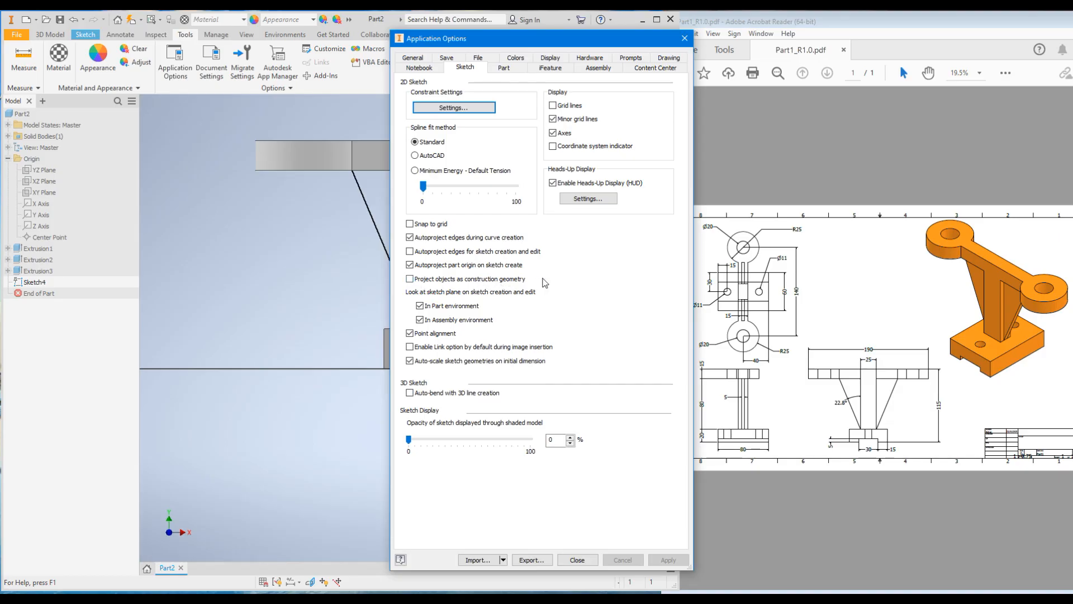
{"action": "left_click", "coordinate": [577, 559]}
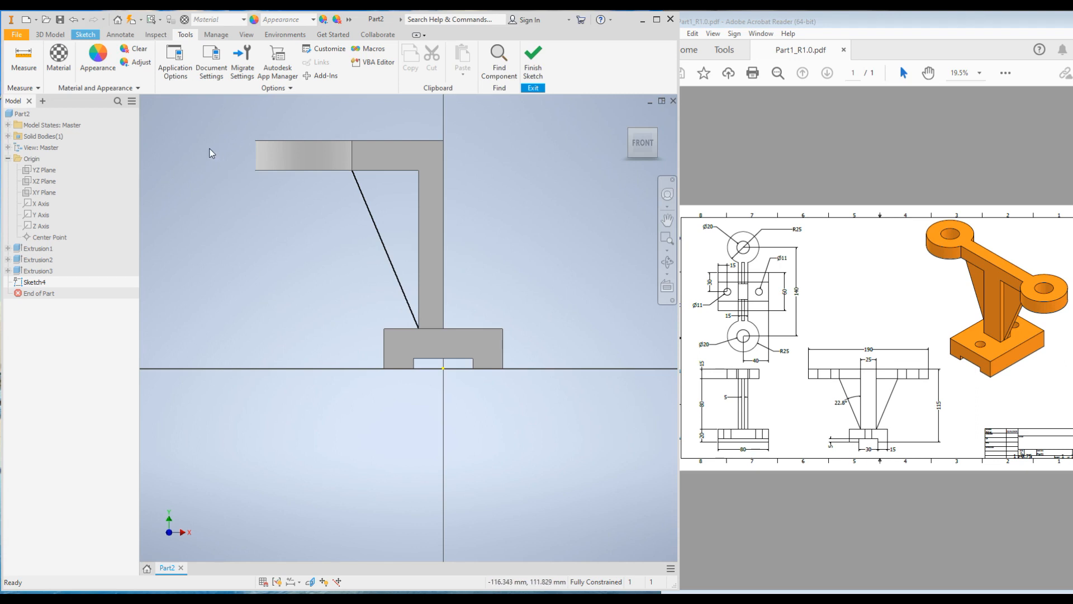
{"action": "left_click", "coordinate": [532, 71]}
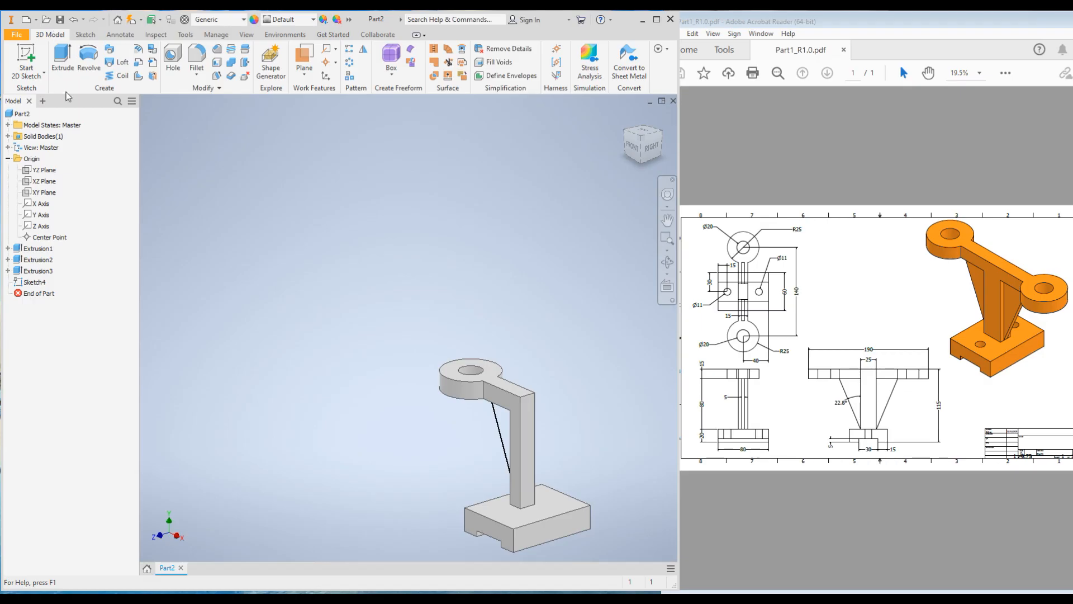
{"action": "left_click", "coordinate": [137, 78]}
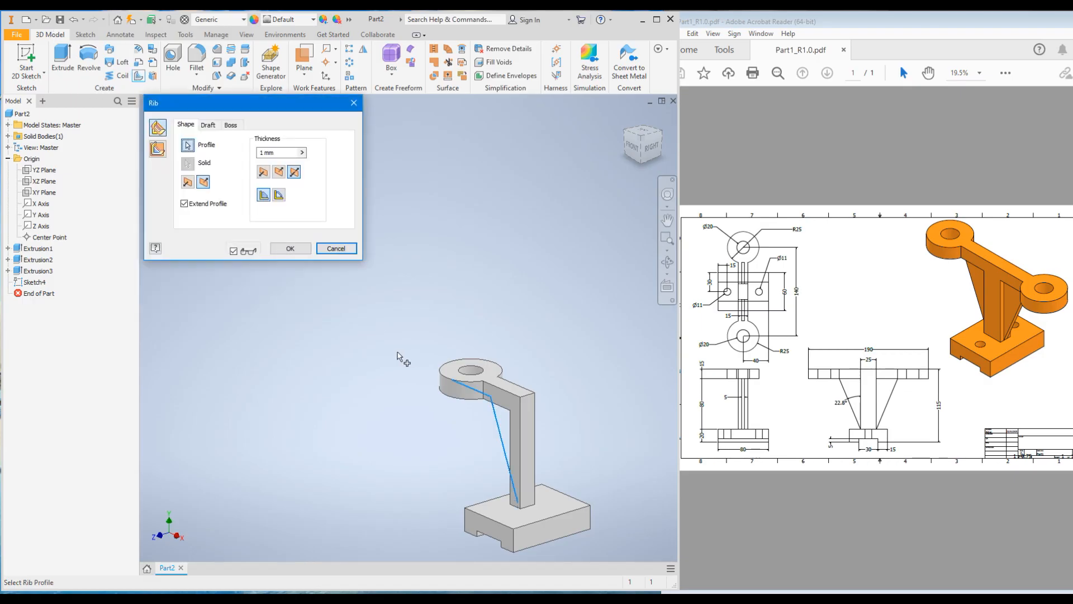
{"action": "middle_click_drag", "start_coordinate": [328, 358], "coordinate": [381, 357], "text": "shift"}
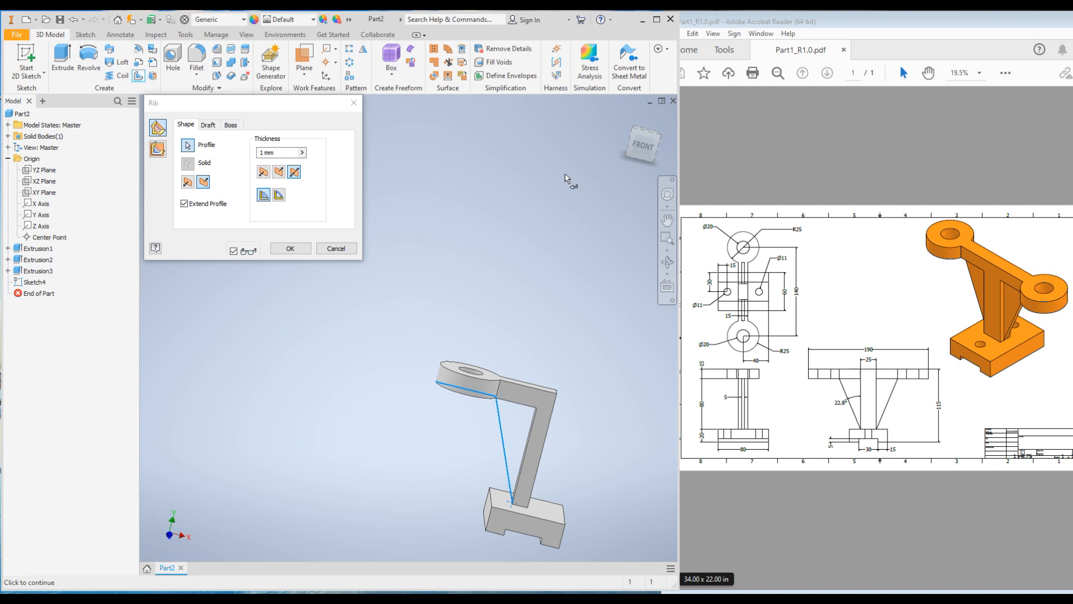
{"action": "left_click", "coordinate": [157, 149]}
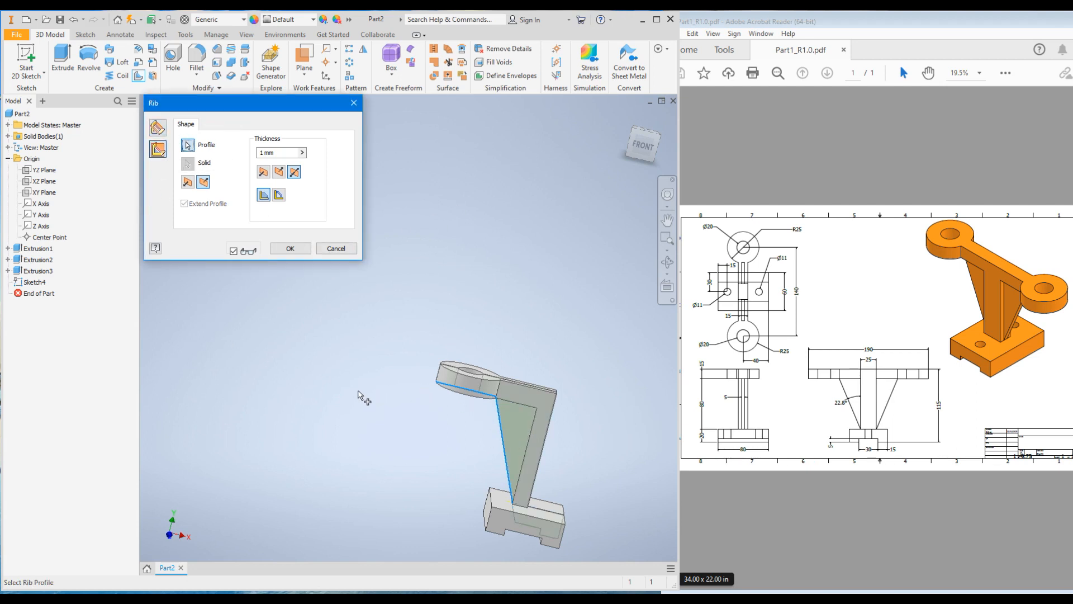
{"action": "mouse_move", "coordinate": [376, 397]}
{"action": "middle_mouse_down", "text": "shift"}
{"action": "mouse_move", "coordinate": [388, 397]}
{"action": "mouse_move", "coordinate": [382, 448]}
{"action": "mouse_move", "coordinate": [359, 415]}
{"action": "mouse_move", "coordinate": [391, 408]}
{"action": "middle_mouse_up", "text": "shift"}
{"action": "scroll", "coordinate": [550, 434], "scroll_direction": "up", "scroll_amount": 5}
{"action": "middle_click_drag", "start_coordinate": [477, 339], "coordinate": [527, 269], "text": "shift"}
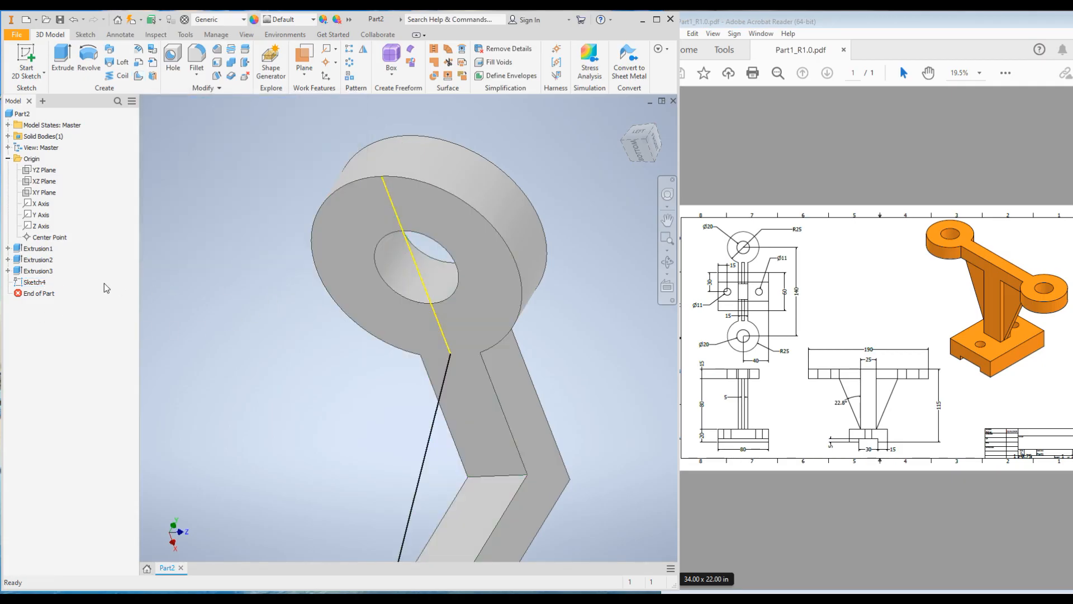
Step: Edit the diagonal line's sketch, convert the projected edge across the ring's underside to construction geometry, and finish the sketch
{"action": "left_click", "coordinate": [39, 285]}
{"action": "right_click", "coordinate": [38, 283]}
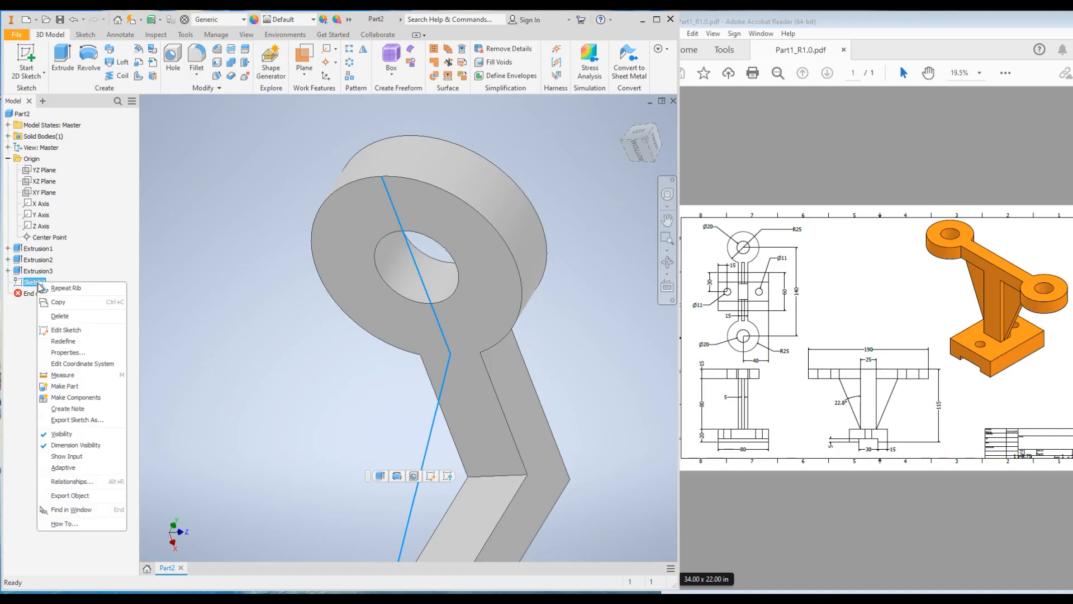
{"action": "left_click", "coordinate": [54, 331]}
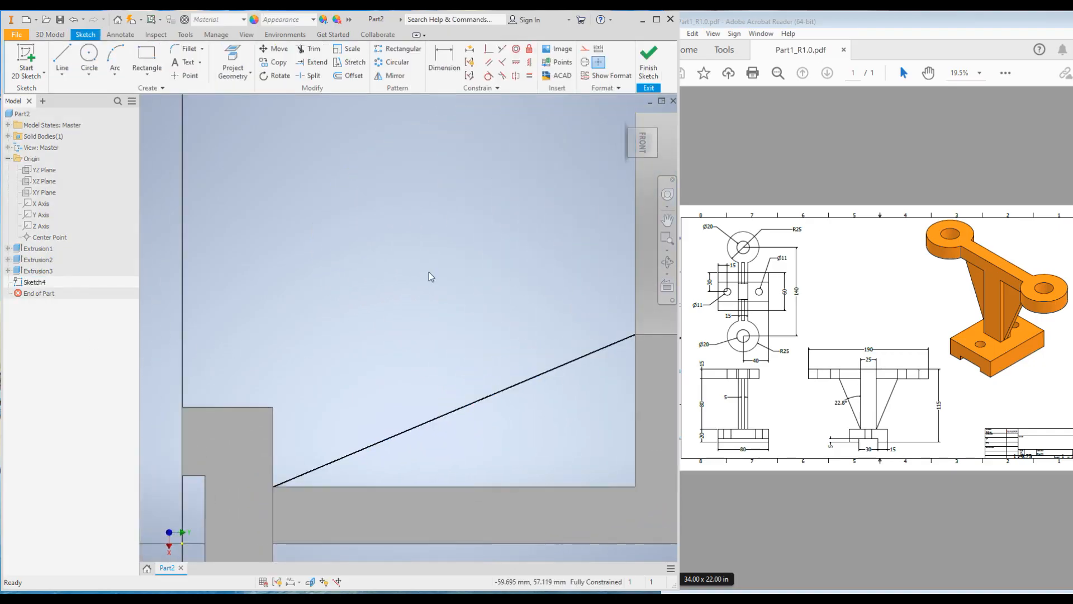
{"action": "key", "text": "F5"}
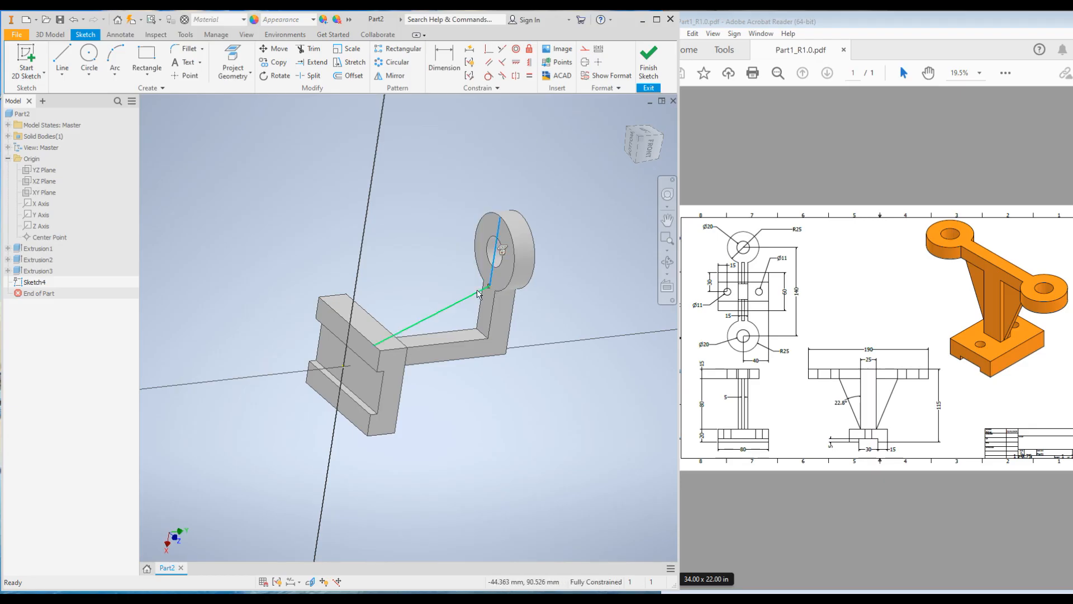
{"action": "left_click", "coordinate": [494, 274]}
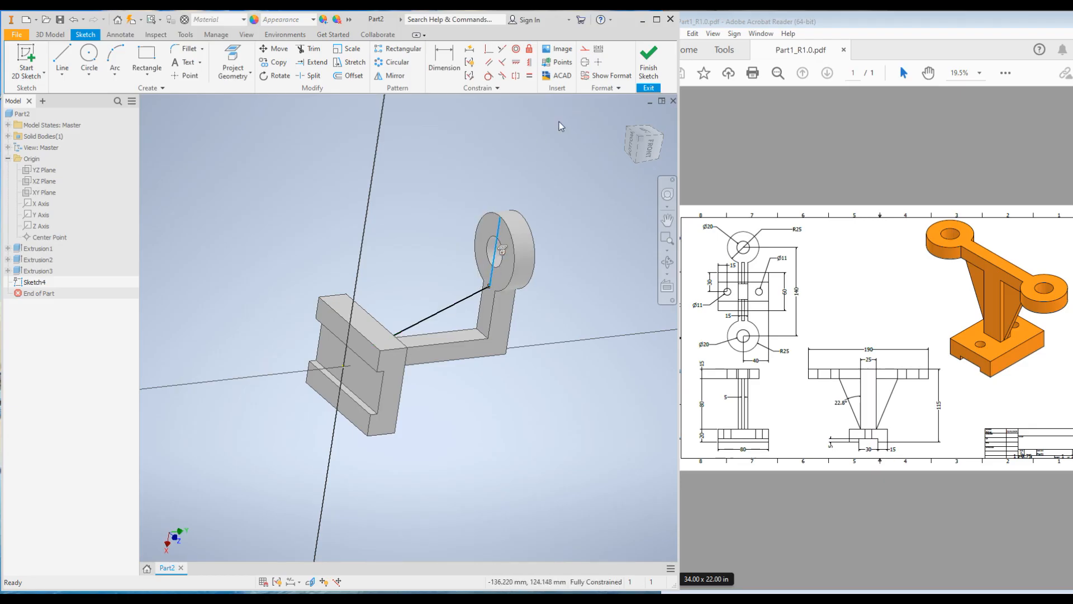
{"action": "left_click", "coordinate": [585, 49]}
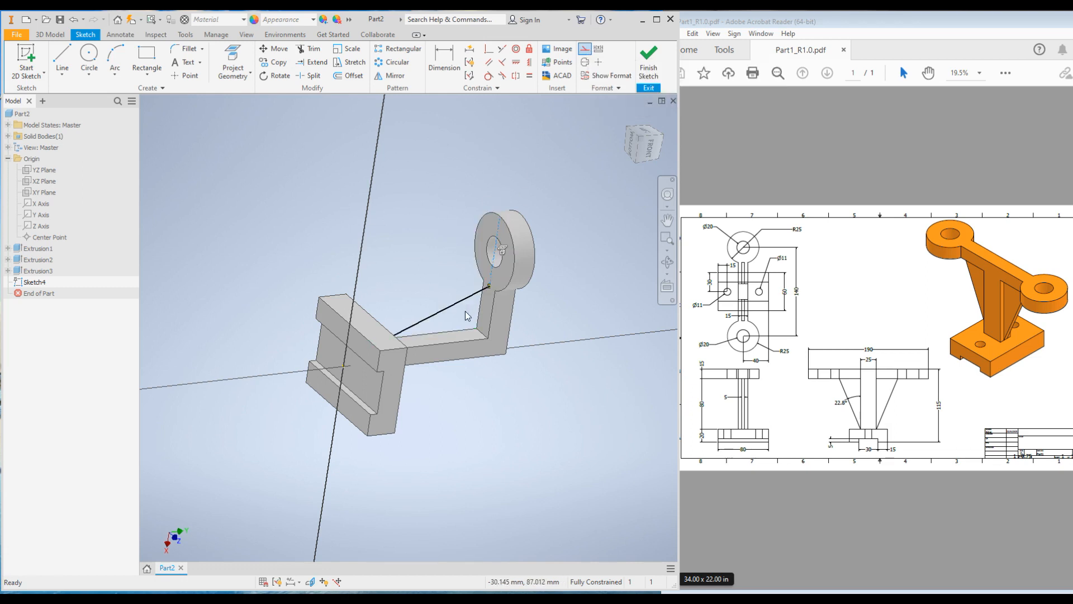
{"action": "middle_click_drag", "start_coordinate": [407, 252], "coordinate": [390, 221], "text": "shift"}
{"action": "left_click", "coordinate": [648, 62]}
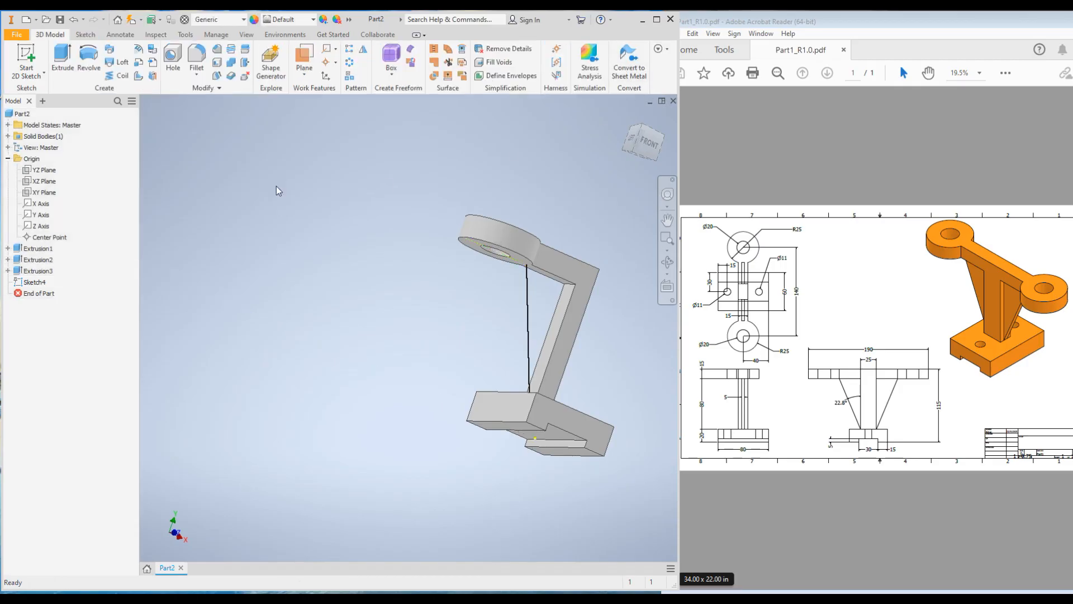
Step: Create a 5 mm thick rib parallel to the sketch plane from the diagonal line, filling the corner between arm and upright
{"action": "left_click", "coordinate": [138, 76]}
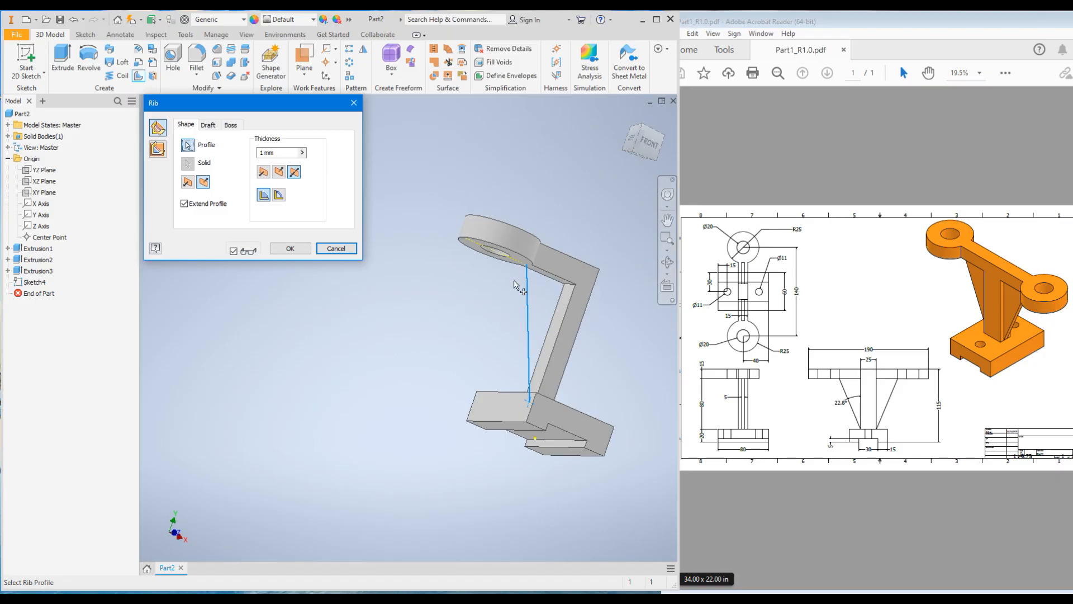
{"action": "left_click", "coordinate": [157, 150]}
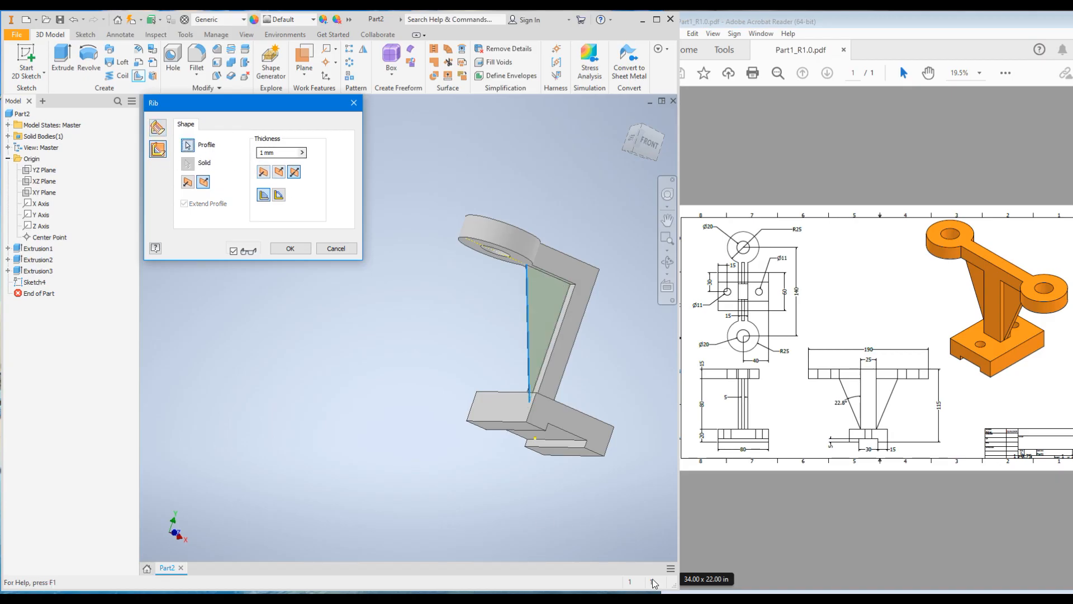
{"action": "left_click", "coordinate": [266, 153]}
{"action": "type", "text": "5"}
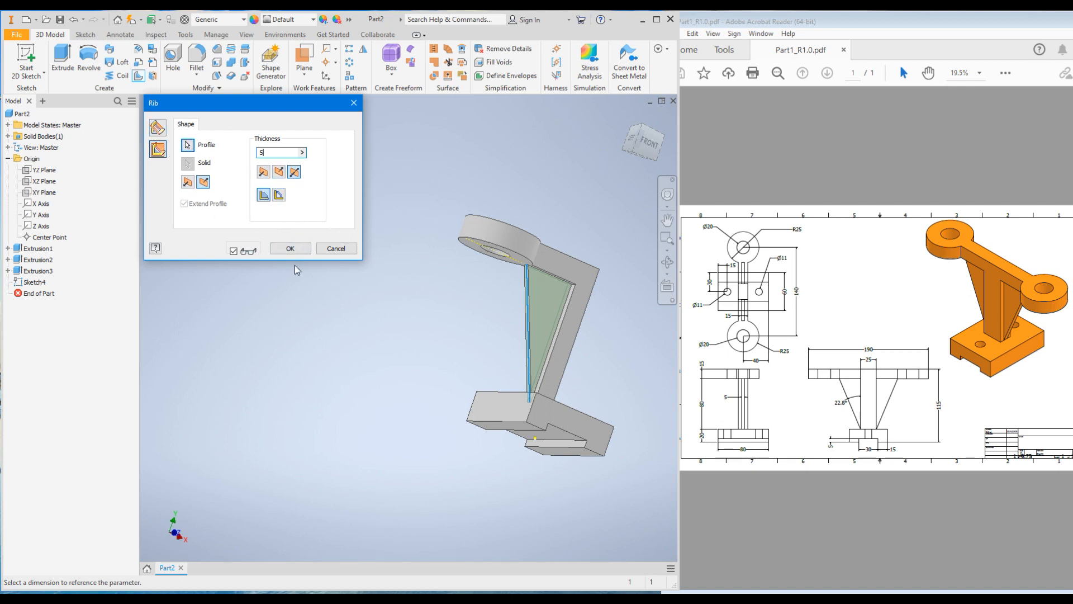
{"action": "left_click", "coordinate": [289, 248]}
Step: Mirror the upright, ringed arm and rib features (Extrusion2, Extrusion3 and Rib1) about the YZ origin plane
{"action": "middle_click_drag", "start_coordinate": [363, 300], "coordinate": [313, 307], "text": "shift"}
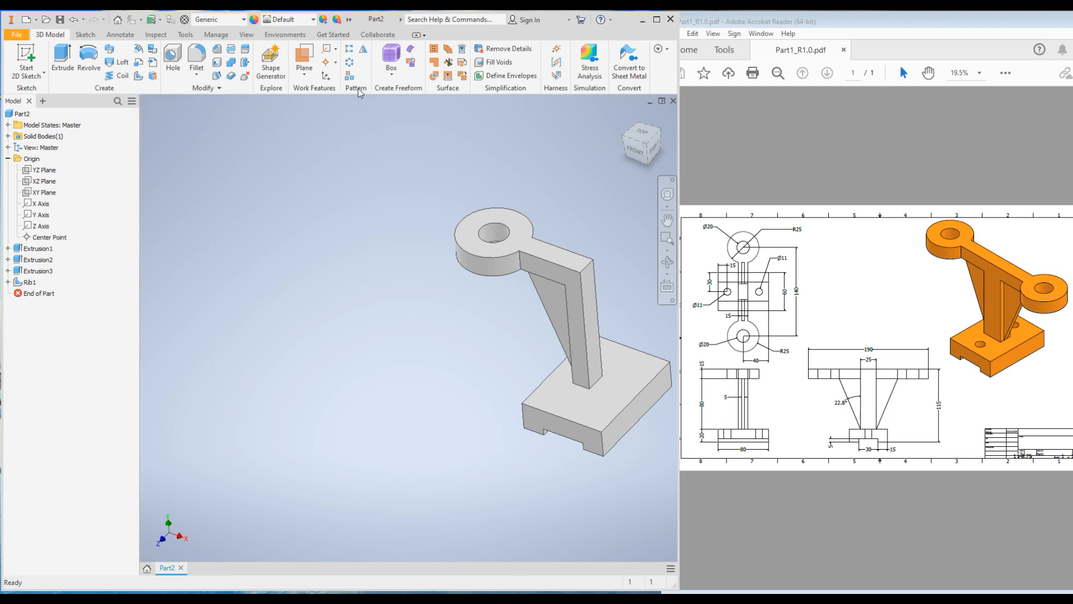
{"action": "left_click", "coordinate": [364, 52]}
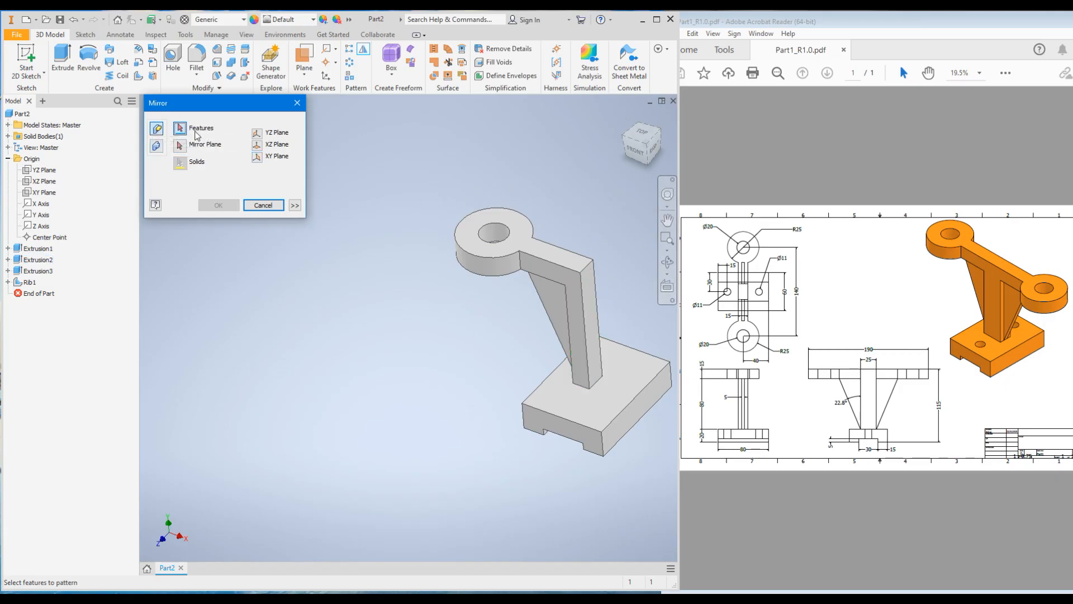
{"action": "left_click", "coordinate": [36, 260]}
{"action": "left_click", "coordinate": [37, 270]}
{"action": "left_click", "coordinate": [26, 282]}
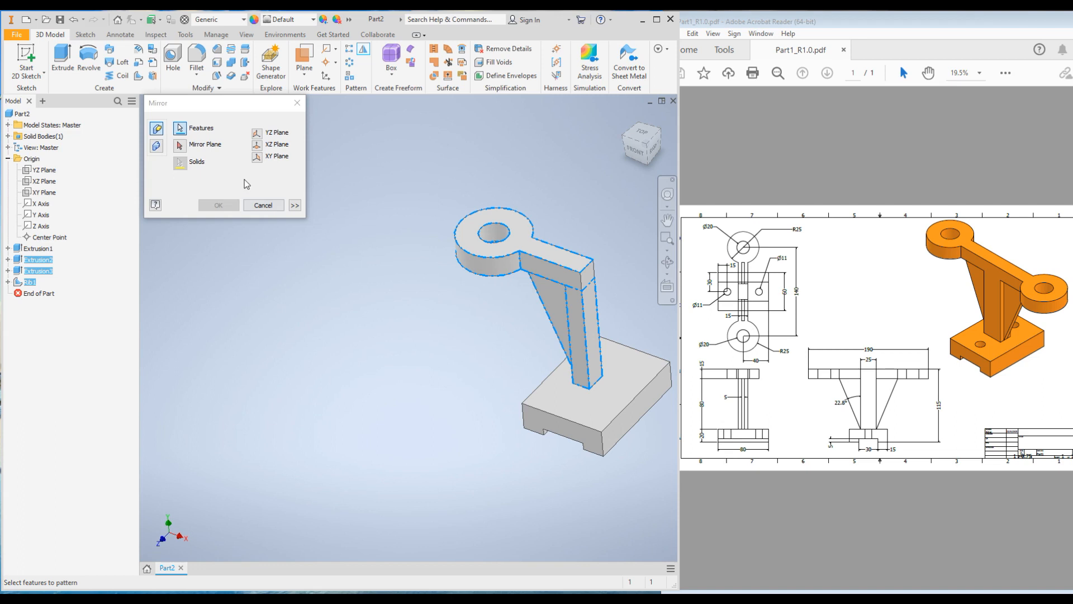
{"action": "left_click", "coordinate": [180, 146]}
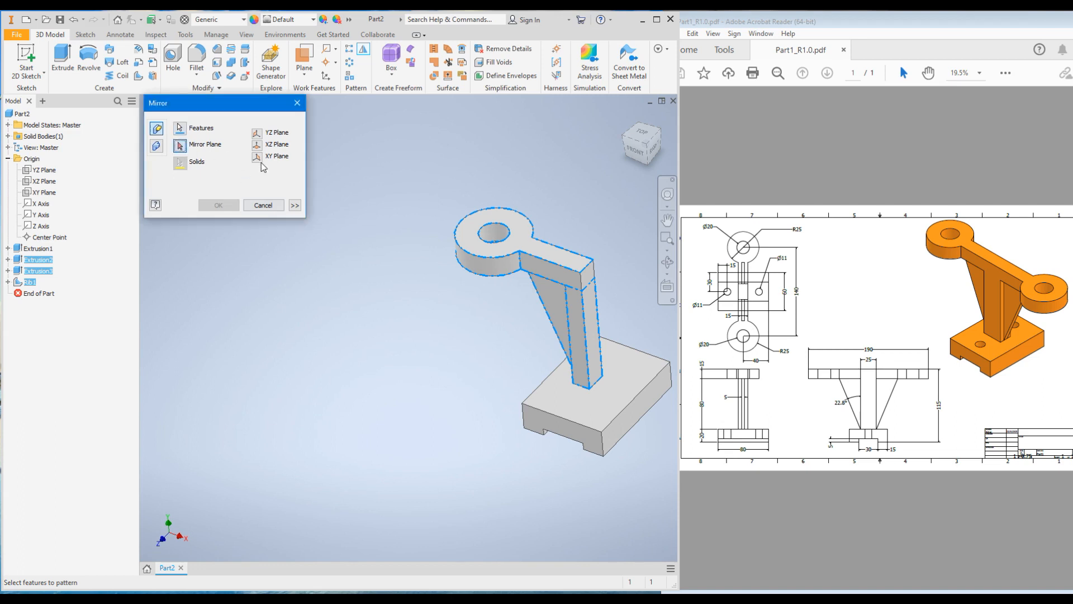
{"action": "left_click", "coordinate": [38, 173]}
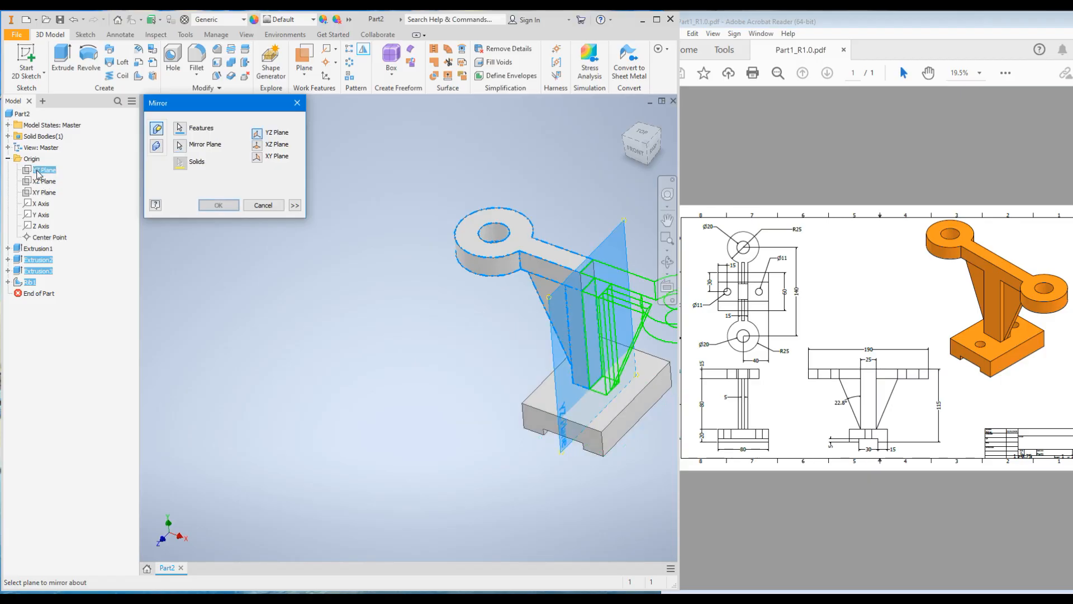
{"action": "scroll", "coordinate": [418, 295], "scroll_direction": "down", "scroll_amount": 3}
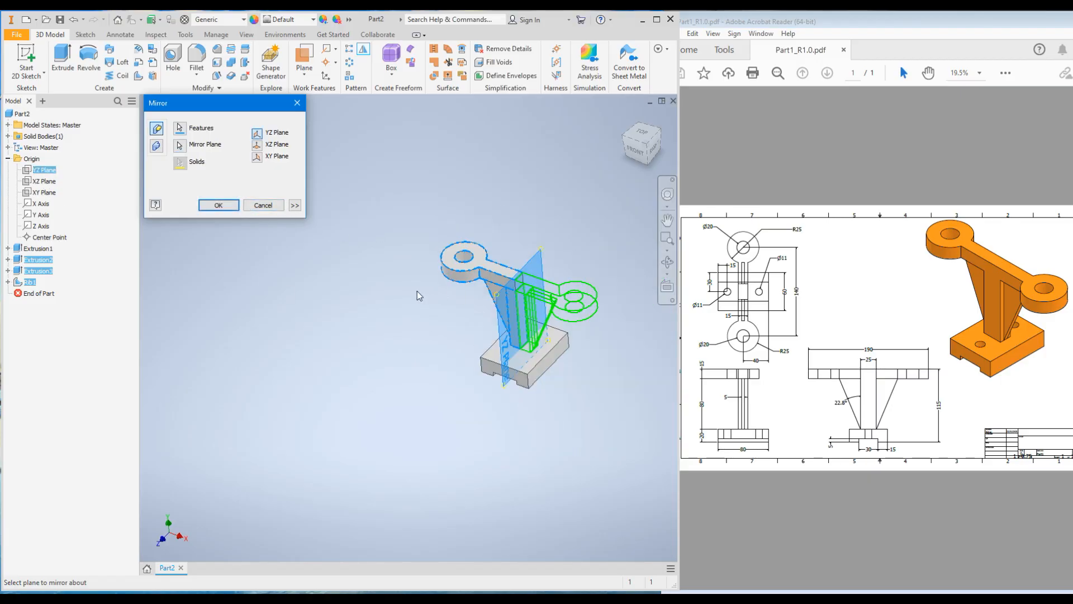
{"action": "left_click", "coordinate": [219, 205]}
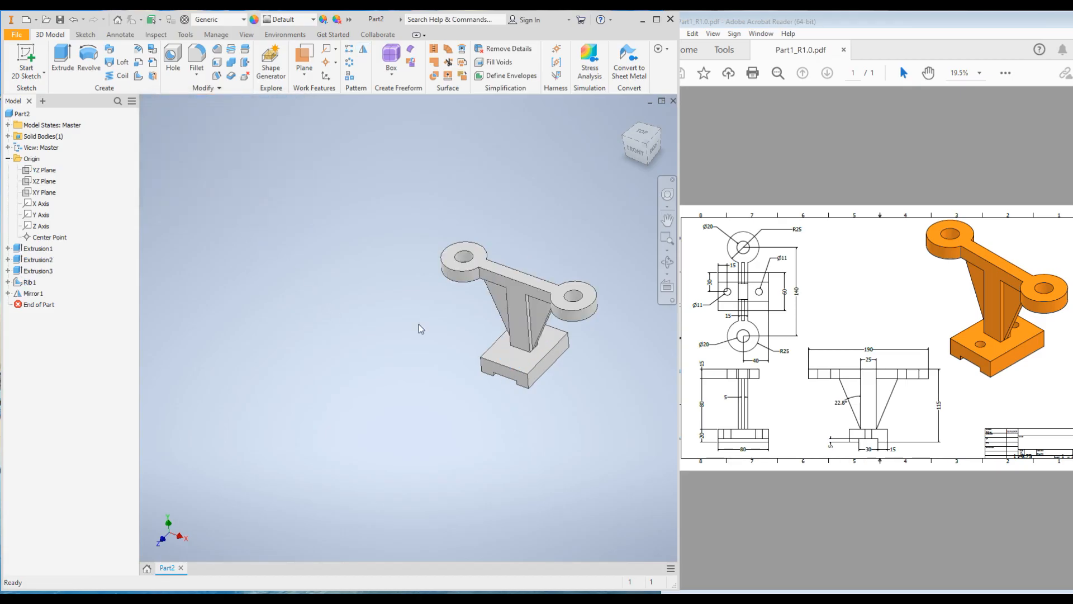
Step: Start a sketch on the base's top face and place a center point between the upright and the base's front edge
{"action": "left_click", "coordinate": [626, 119]}
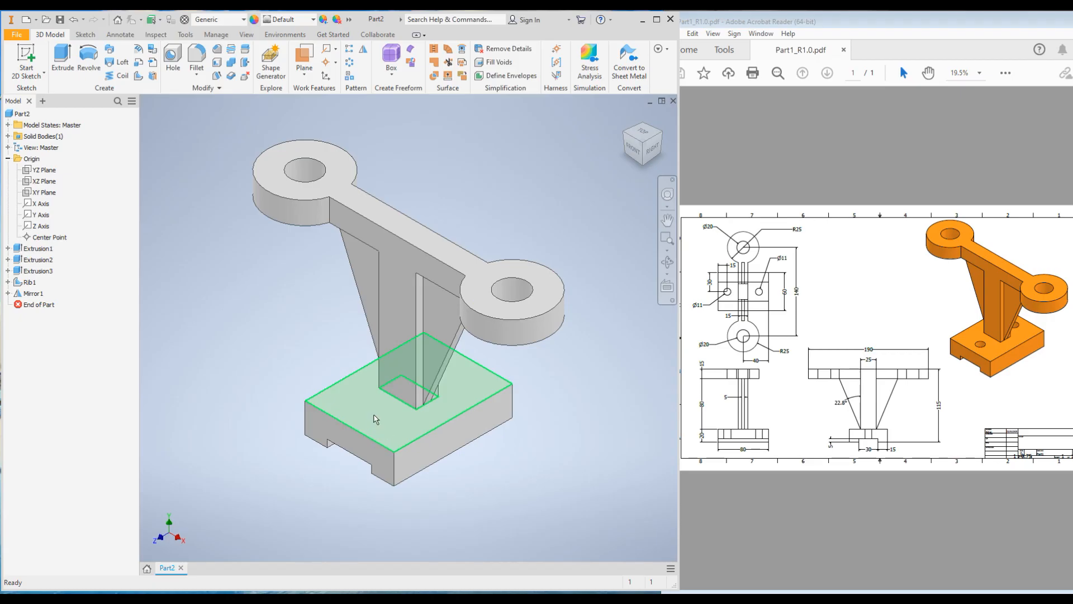
{"action": "left_click", "coordinate": [376, 420]}
{"action": "left_click", "coordinate": [455, 410]}
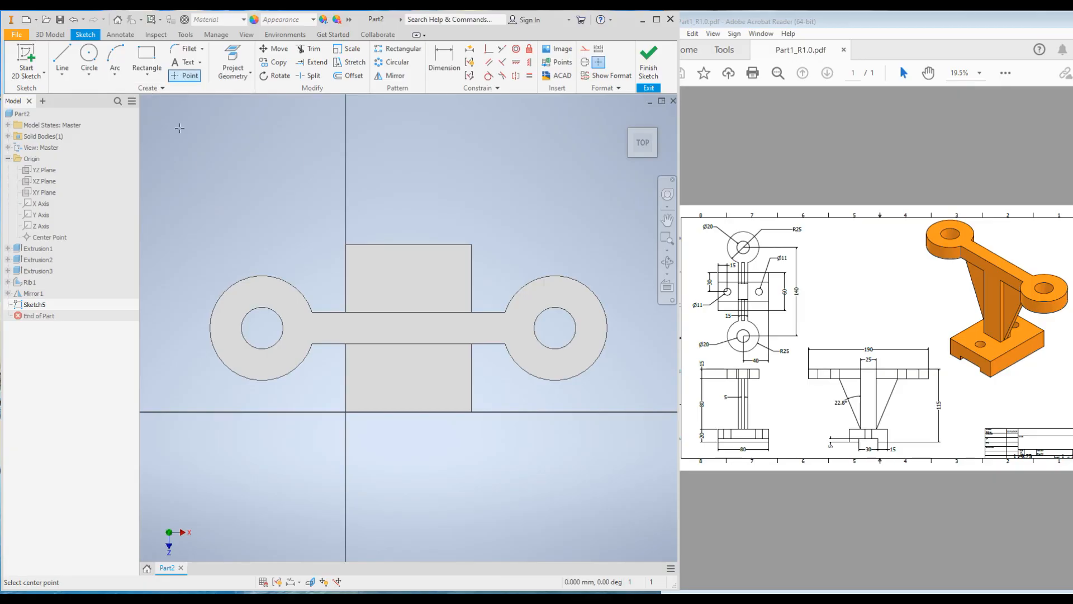
{"action": "left_click", "coordinate": [404, 378]}
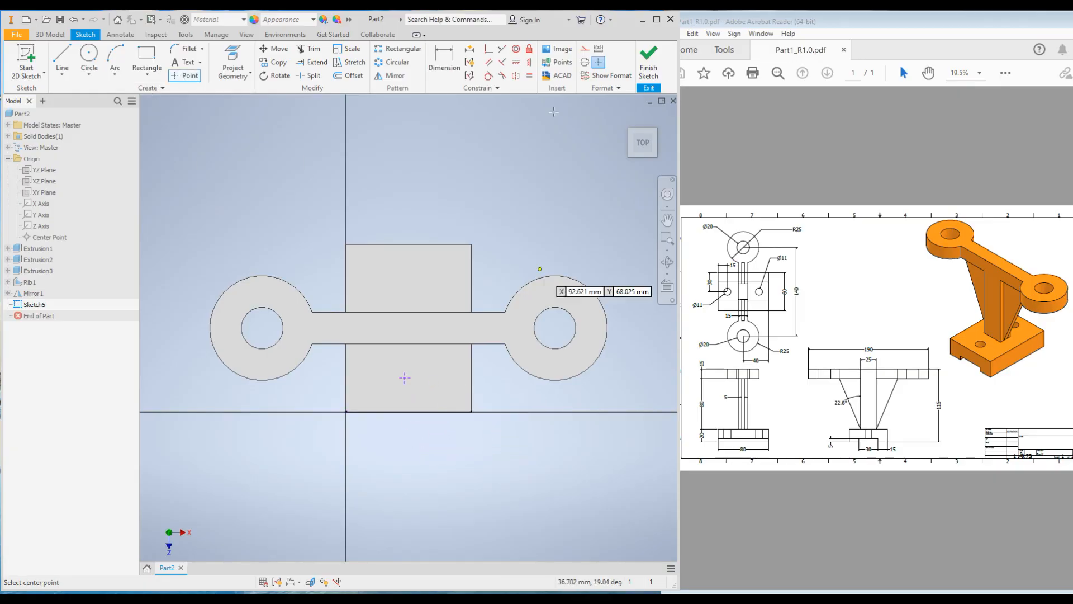
Step: Constrain the center point vertically to the midpoint of the base's front edge
{"action": "left_click", "coordinate": [530, 63]}
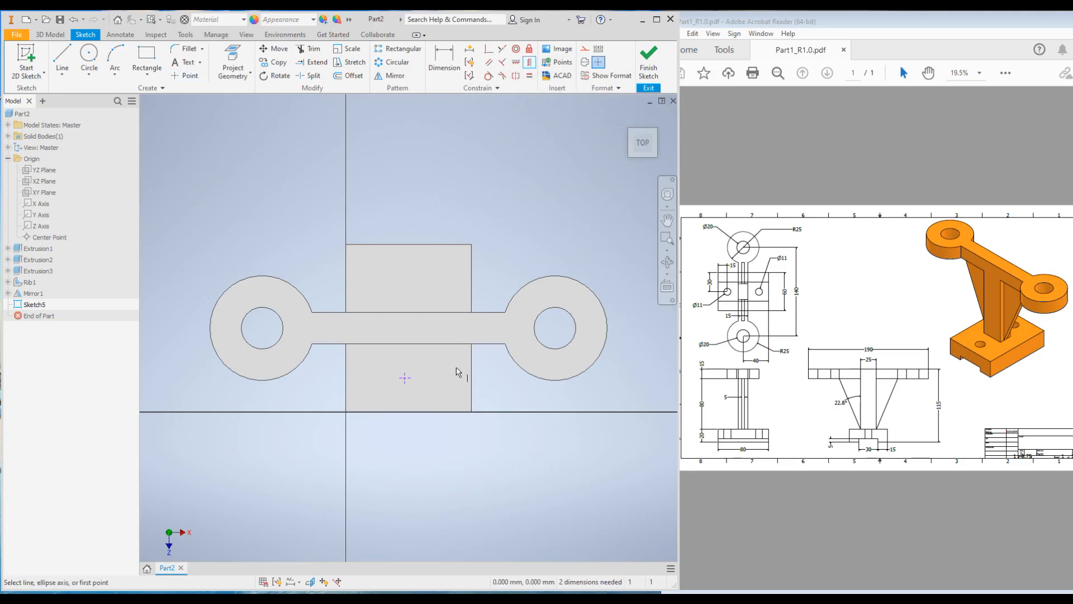
{"action": "left_click", "coordinate": [405, 379]}
{"action": "mouse_move", "coordinate": [409, 416]}
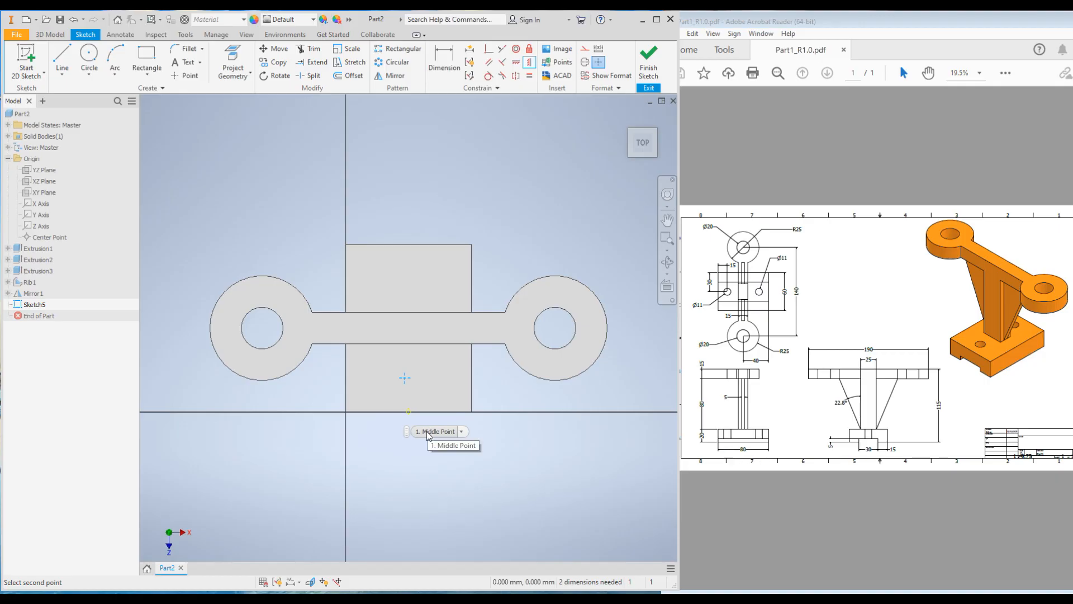
{"action": "left_click", "coordinate": [427, 431]}
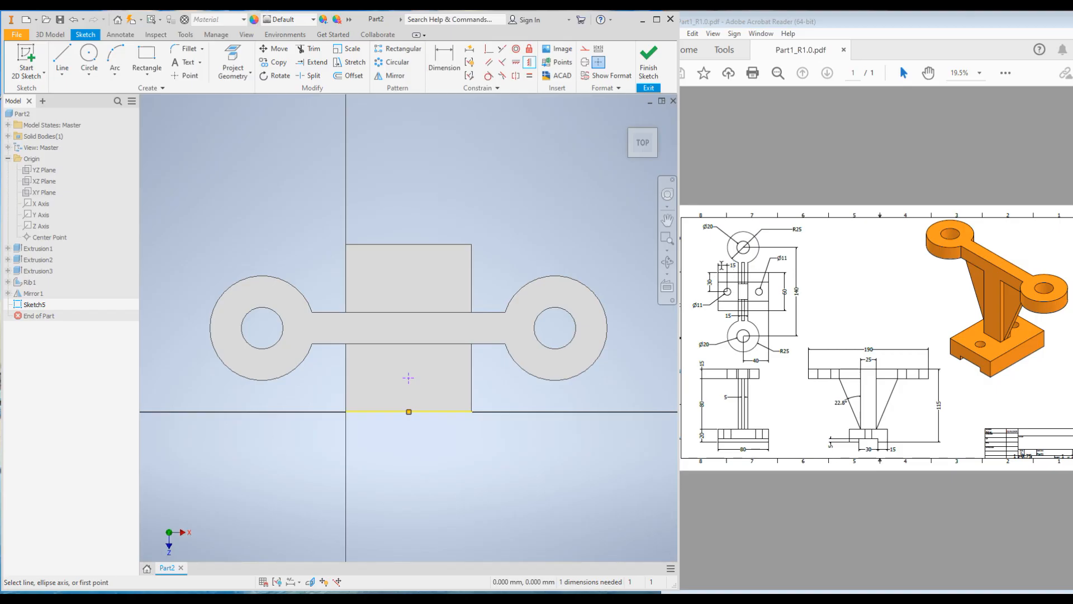
Step: Dimension the center point 15 mm from the base's front edge and finish the sketch
{"action": "left_click", "coordinate": [456, 61]}
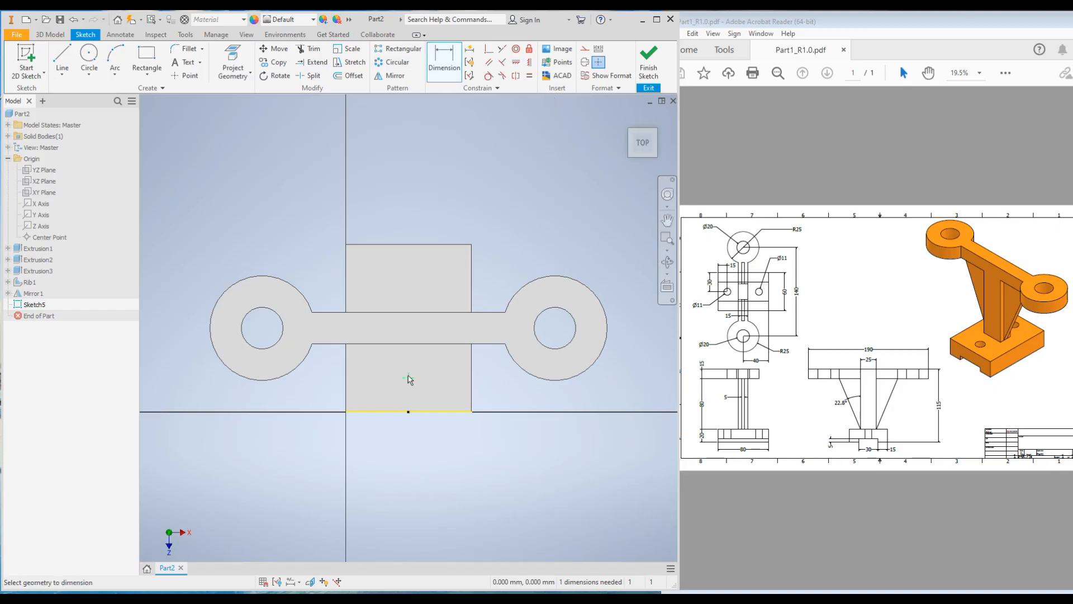
{"action": "left_click", "coordinate": [408, 378]}
{"action": "left_click", "coordinate": [501, 393]}
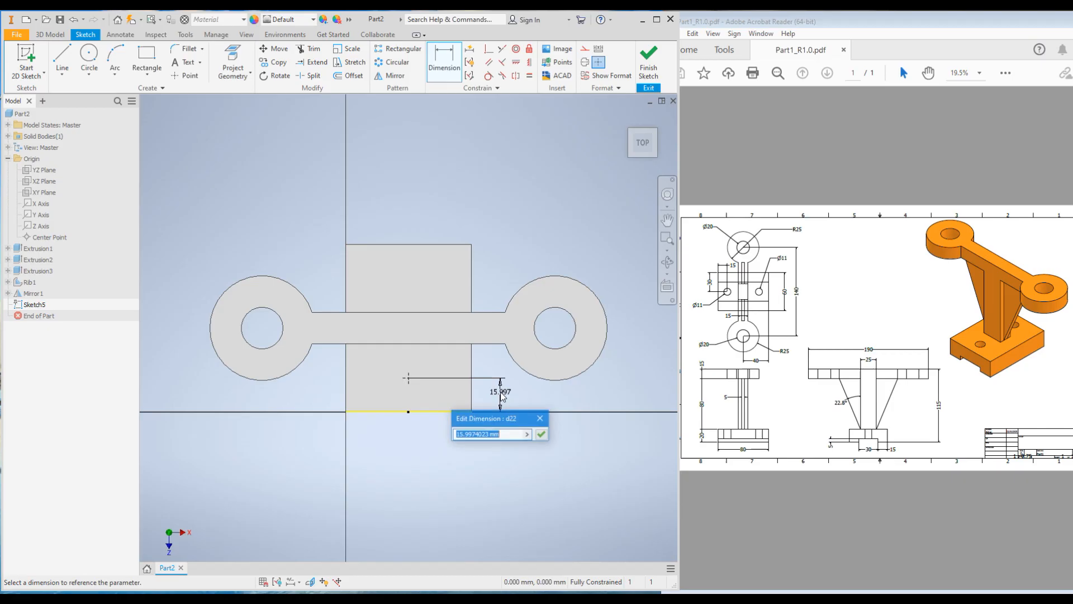
{"action": "type", "text": "15"}
{"action": "key", "text": "Return"}
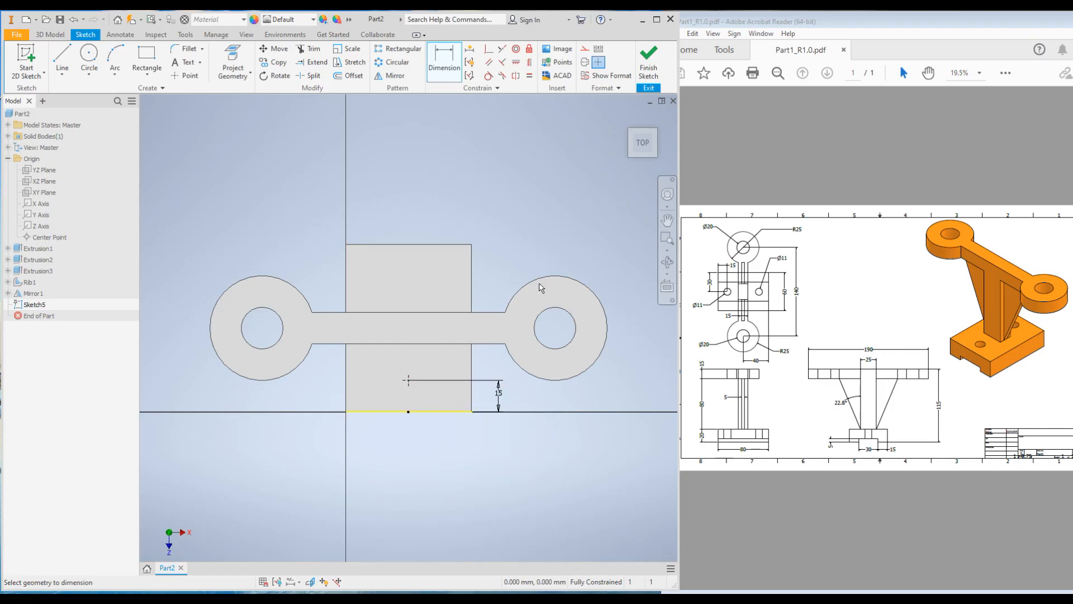
{"action": "left_click", "coordinate": [649, 60]}
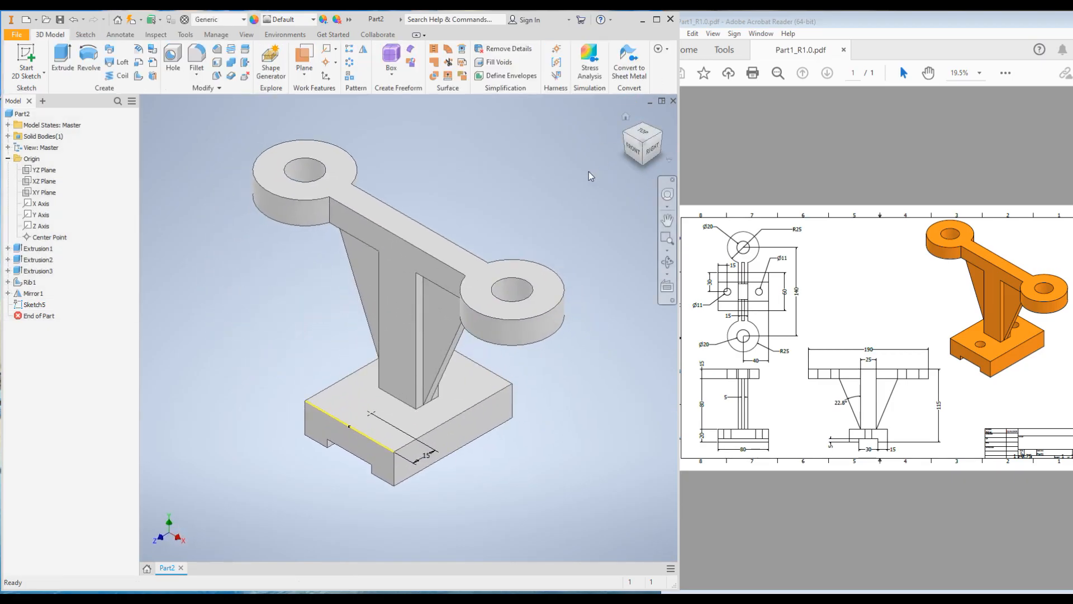
Step: Create a simple 11 mm through hole without a seat at the sketched point on the base
{"action": "left_click", "coordinate": [170, 74]}
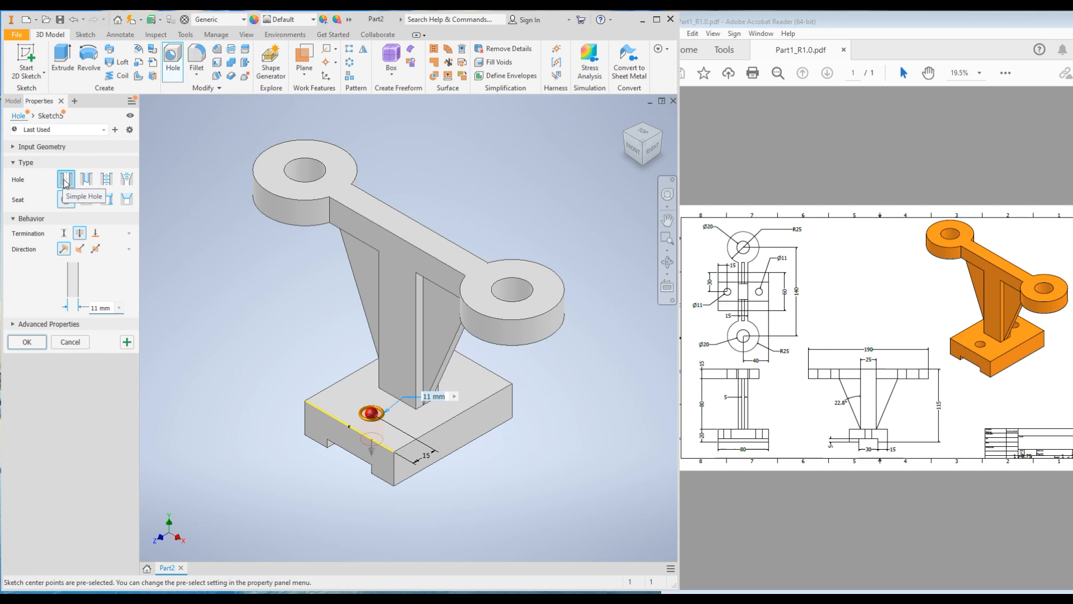
{"action": "left_click", "coordinate": [85, 201]}
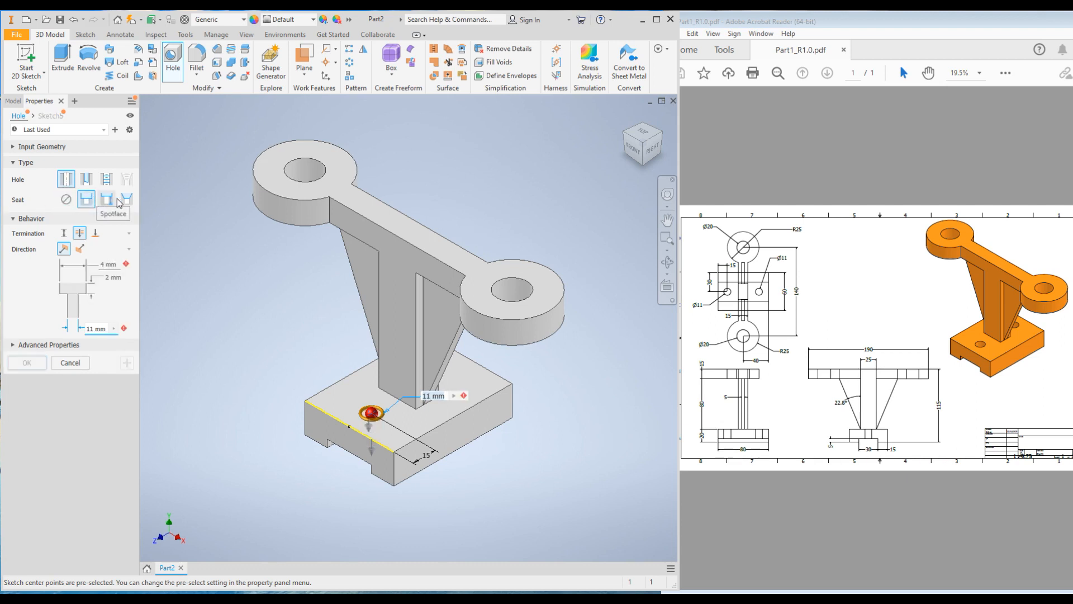
{"action": "left_click", "coordinate": [66, 199]}
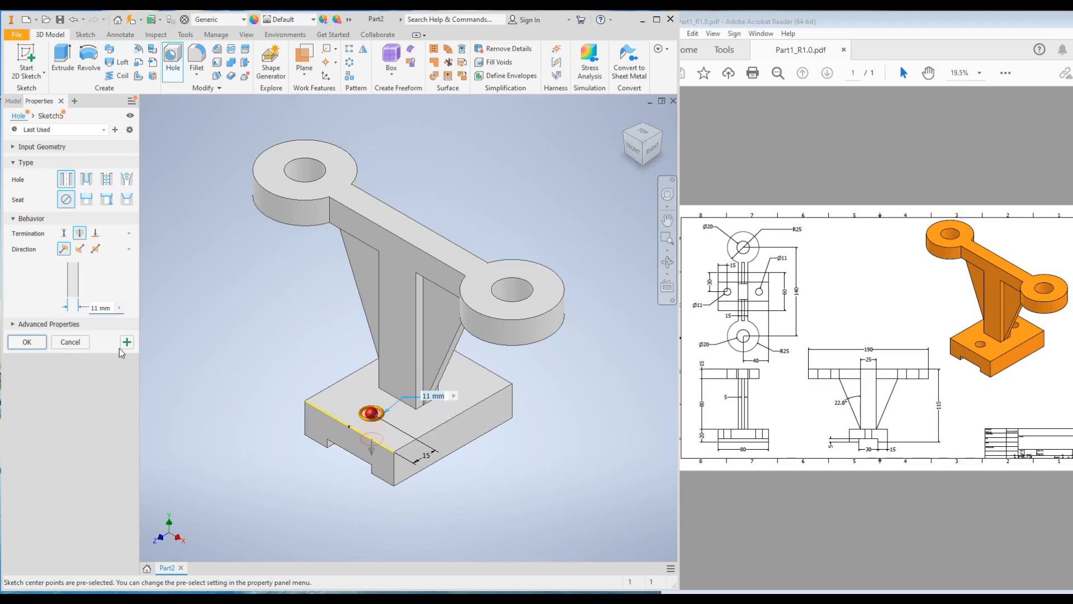
{"action": "left_click", "coordinate": [27, 342]}
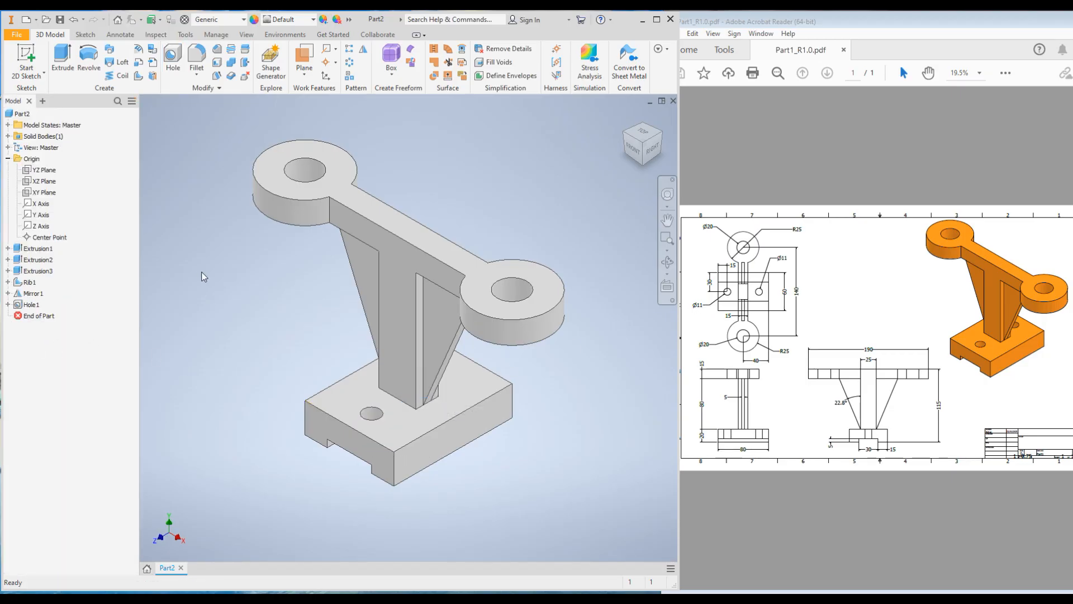
Step: Mirror the 11 mm base hole about the XY origin plane to the other side of the upright
{"action": "left_click", "coordinate": [361, 415]}
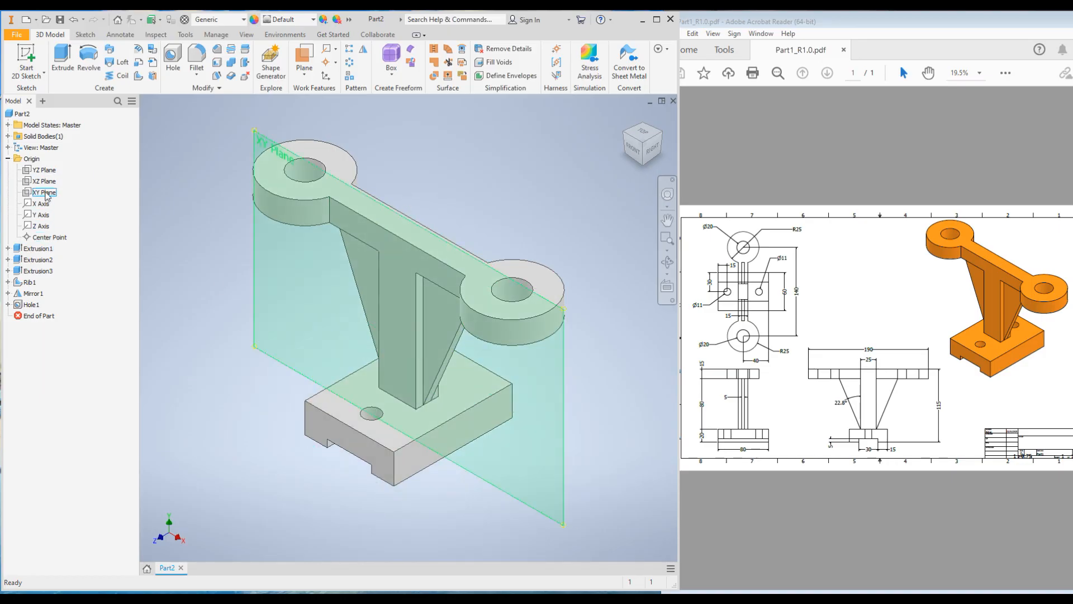
{"action": "left_click", "coordinate": [363, 48]}
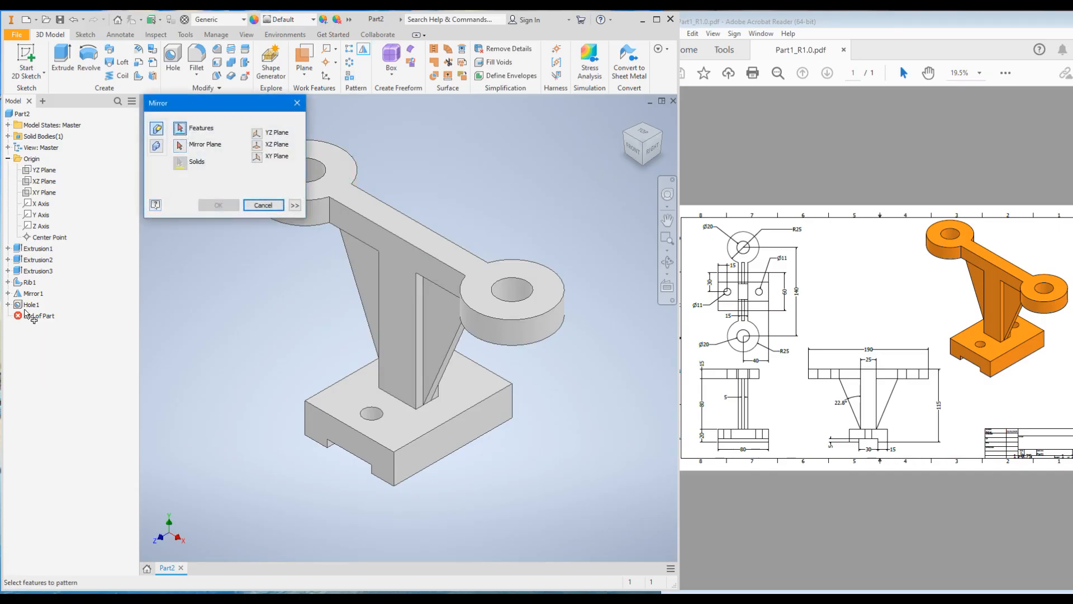
{"action": "left_click", "coordinate": [29, 305]}
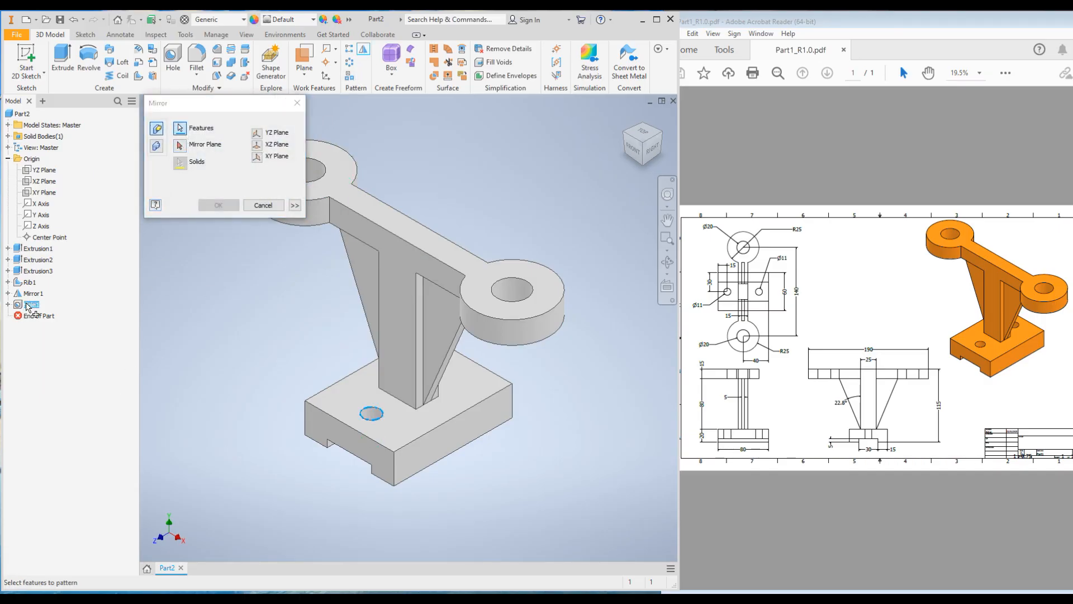
{"action": "left_click", "coordinate": [180, 147]}
{"action": "left_click", "coordinate": [44, 192]}
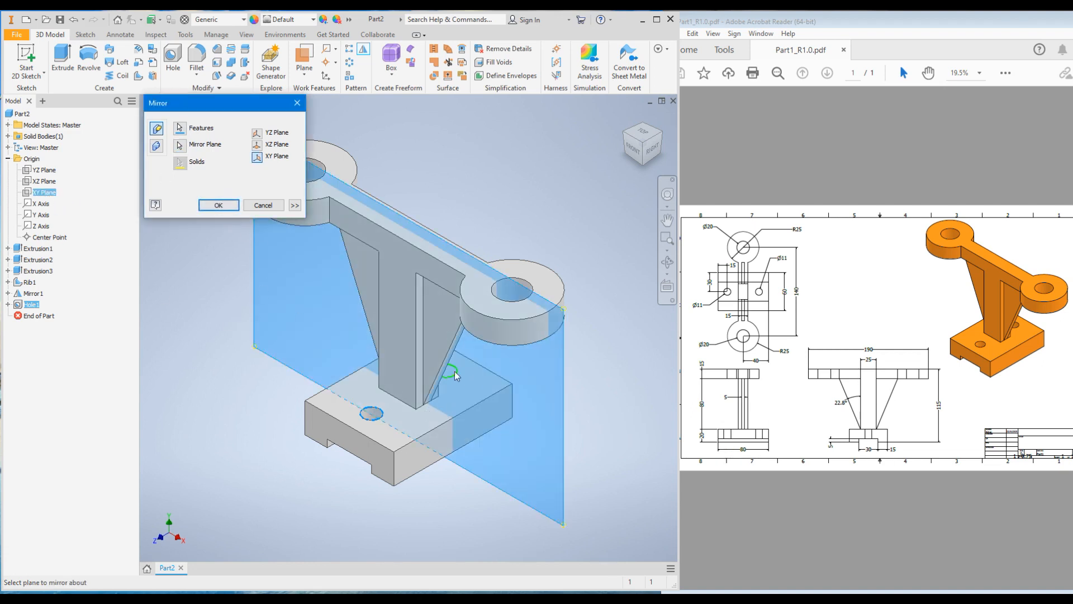
{"action": "left_click", "coordinate": [218, 205]}
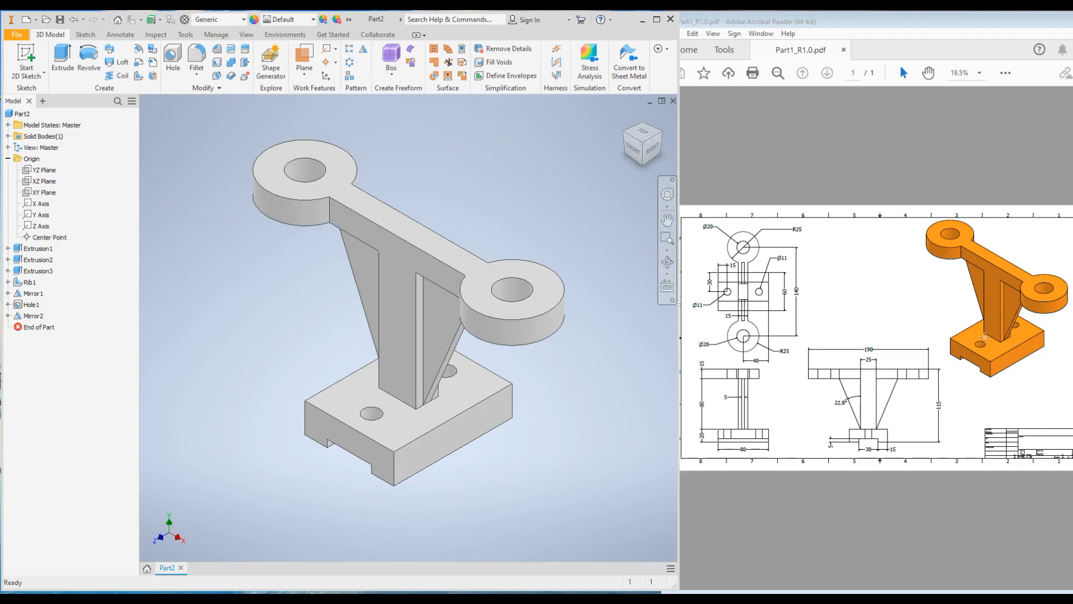
Step: Apply the Glossy - Gold appearance to the whole part
{"action": "left_click", "coordinate": [313, 20]}
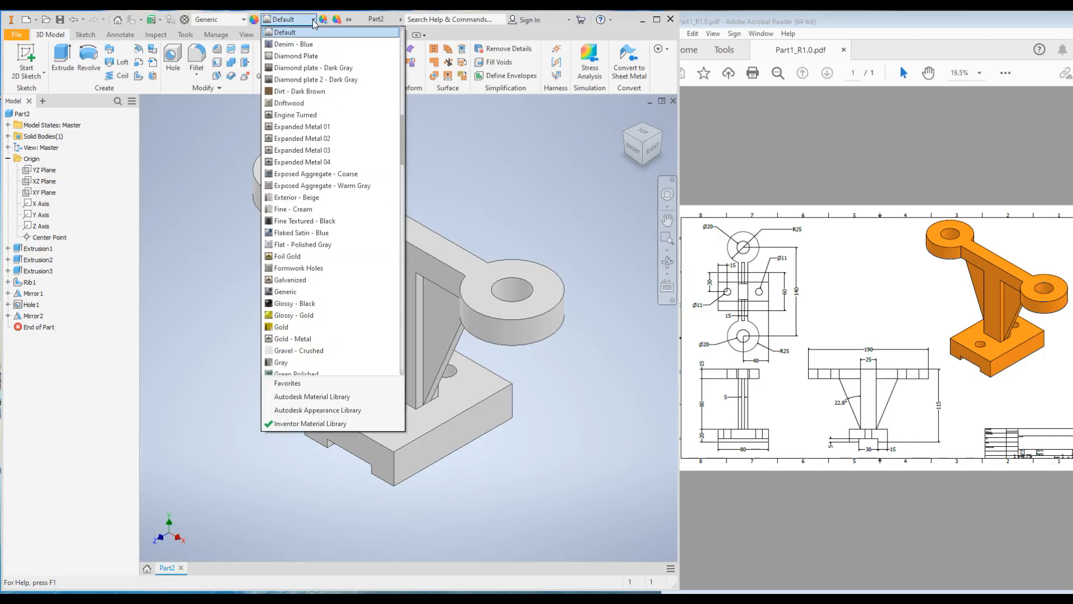
{"action": "scroll", "coordinate": [322, 280], "scroll_direction": "down", "scroll_amount": 3}
{"action": "scroll", "coordinate": [321, 280], "scroll_direction": "down", "scroll_amount": 2}
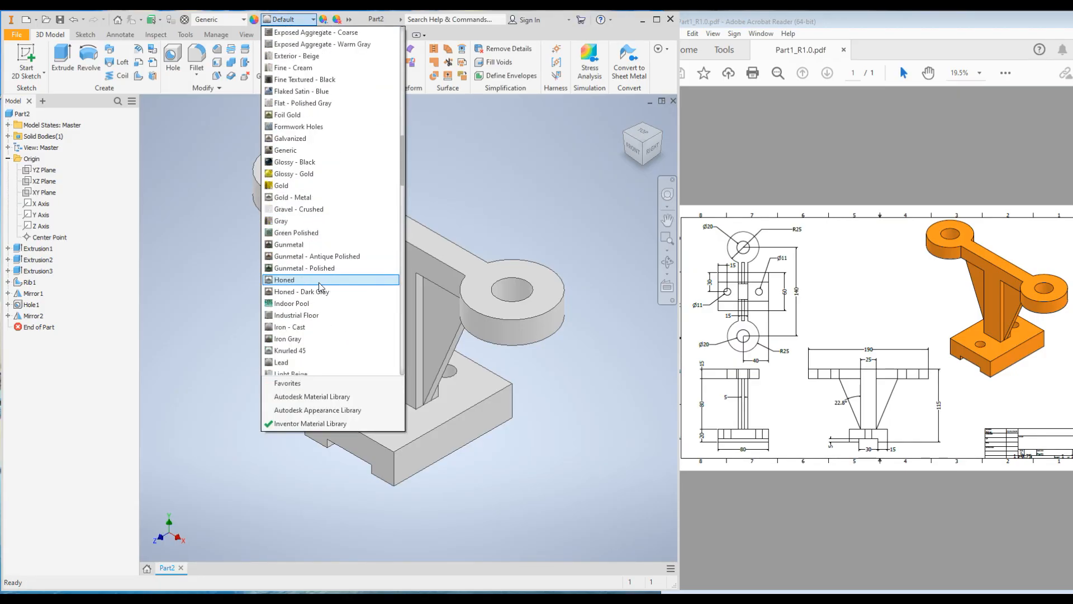
{"action": "left_click", "coordinate": [283, 174]}
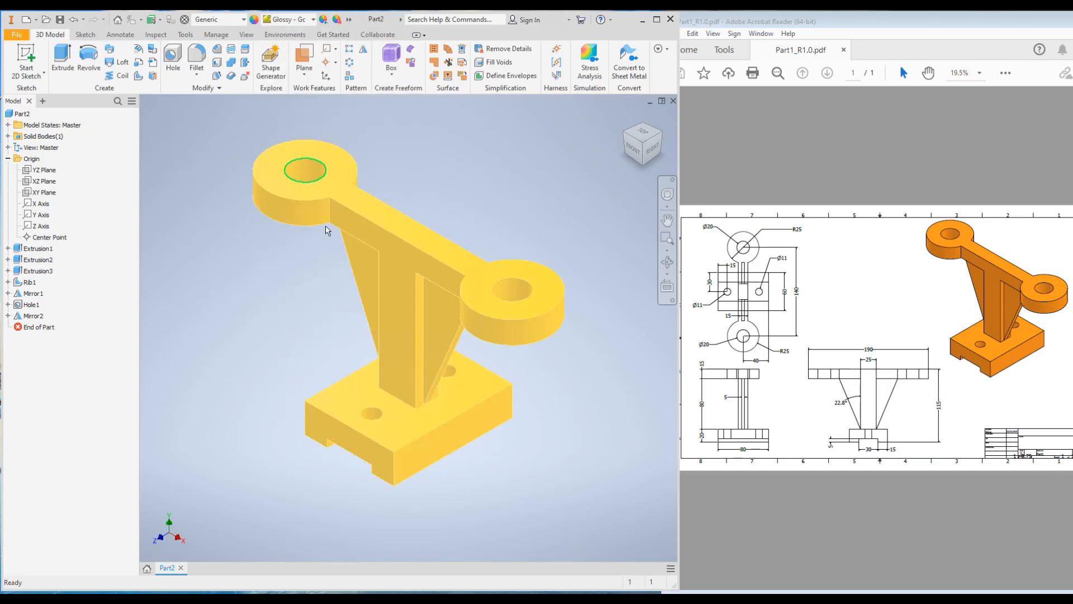